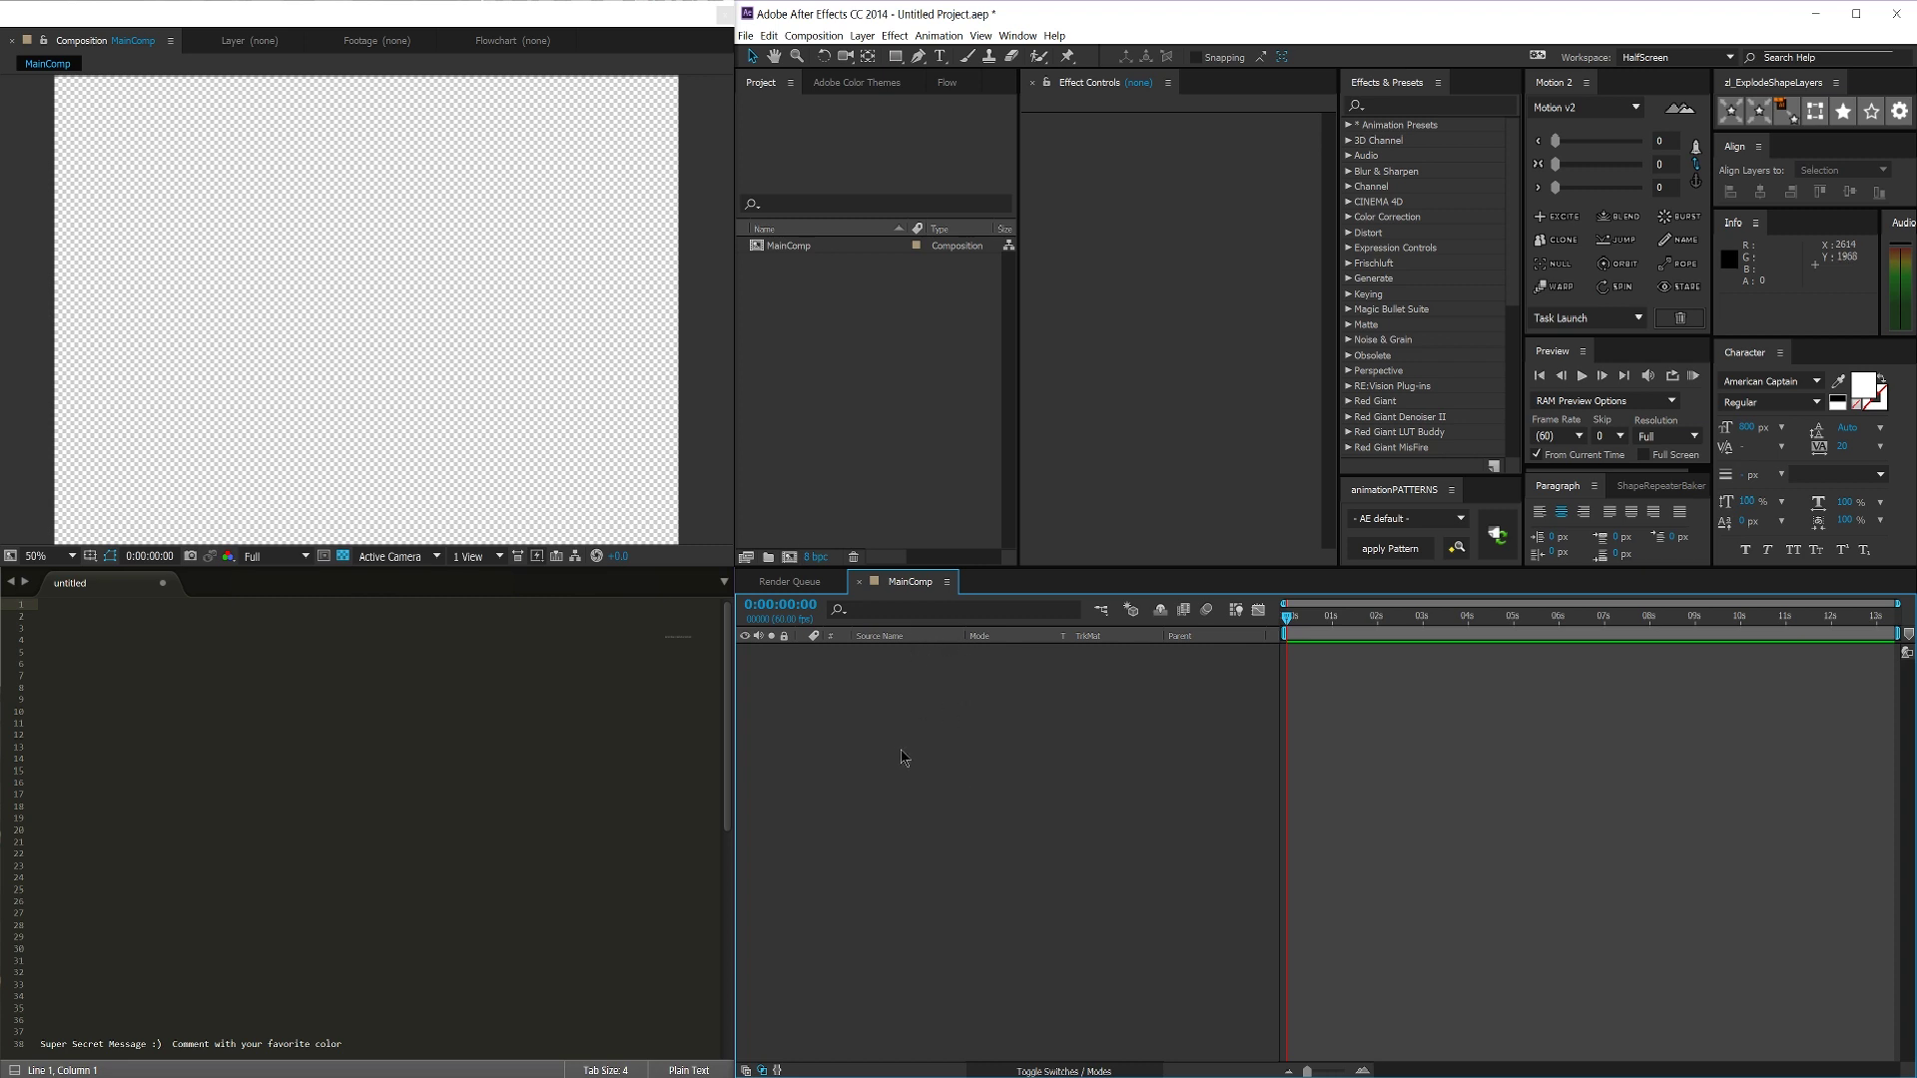
Step: Change MainComp to 1920 × 1080 in Composition Settings and fit the frame in the viewer
{"action": "key", "text": "ctrl+k"}
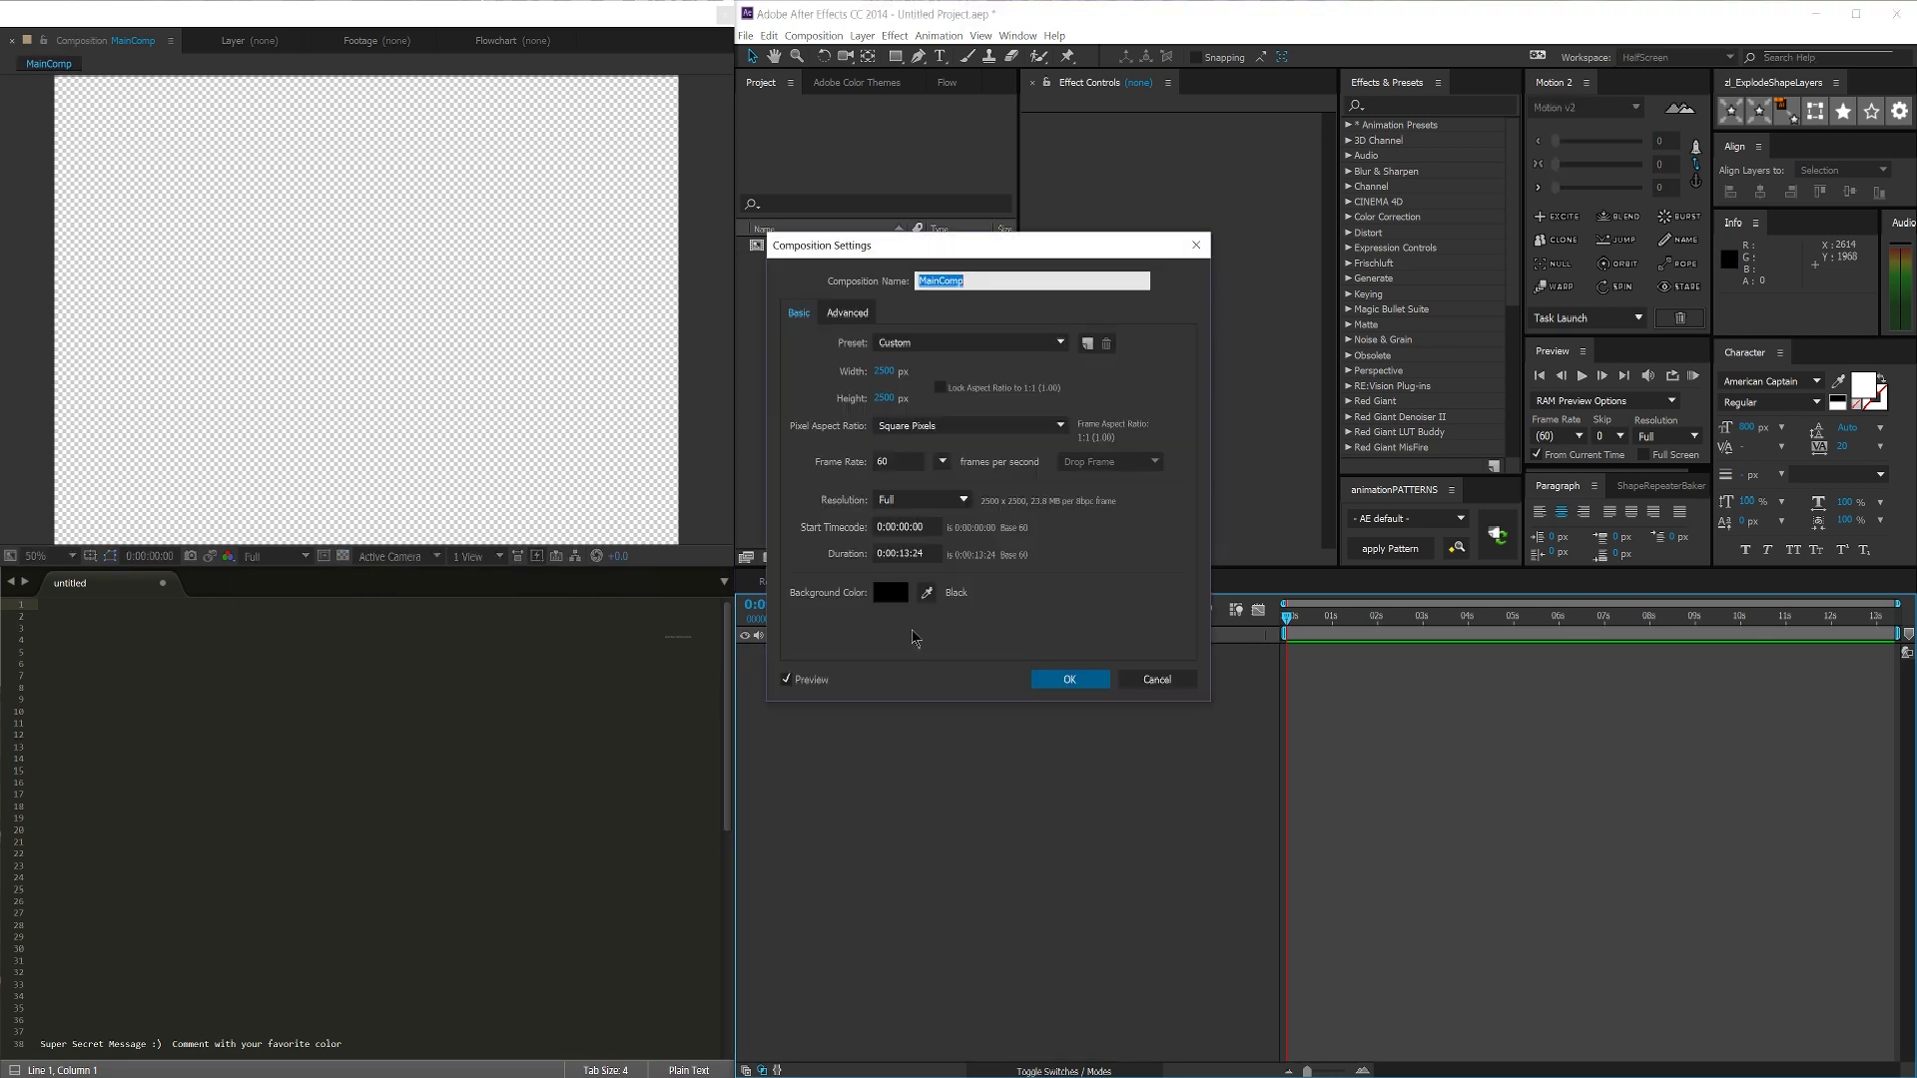
{"action": "key", "text": "Tab"}
{"action": "key", "text": "Tab"}
{"action": "key", "text": "Tab"}
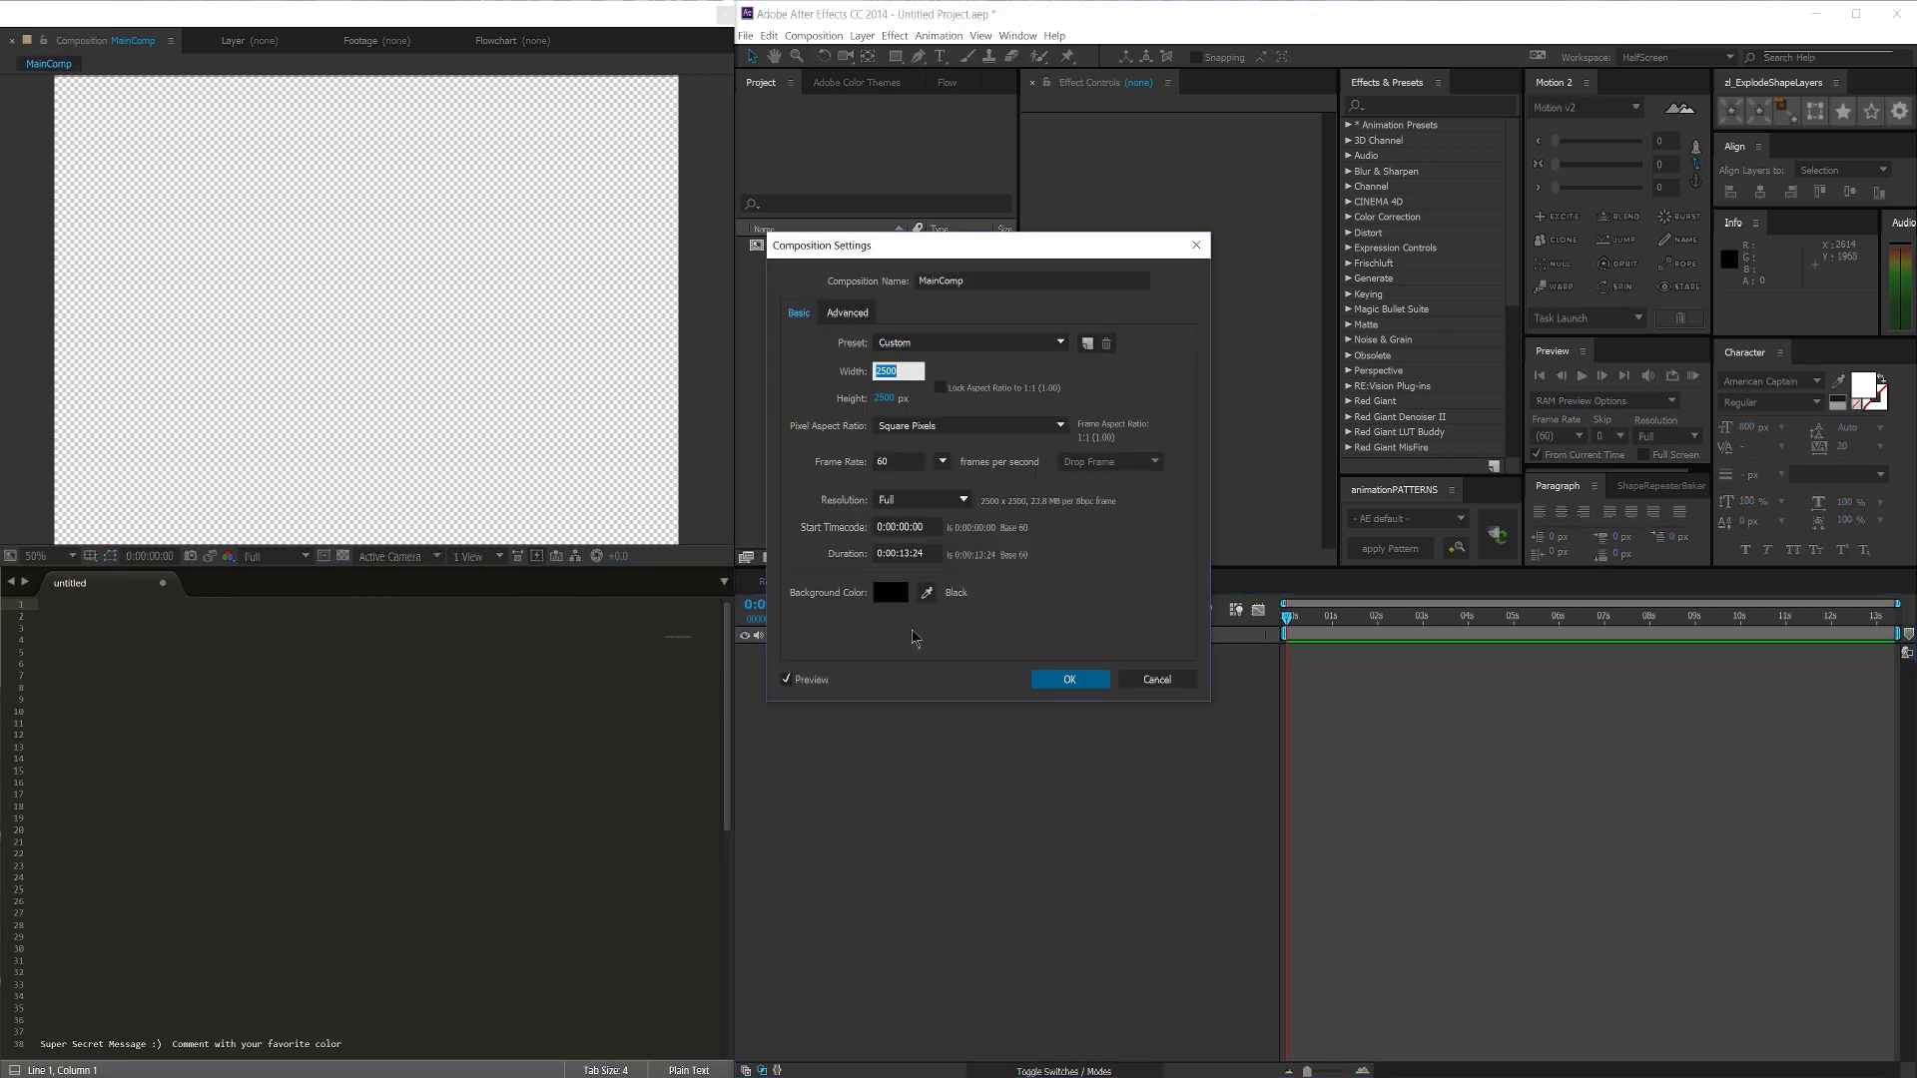
{"action": "type", "text": "1920"}
{"action": "key", "text": "Tab"}
{"action": "type", "text": "1080"}
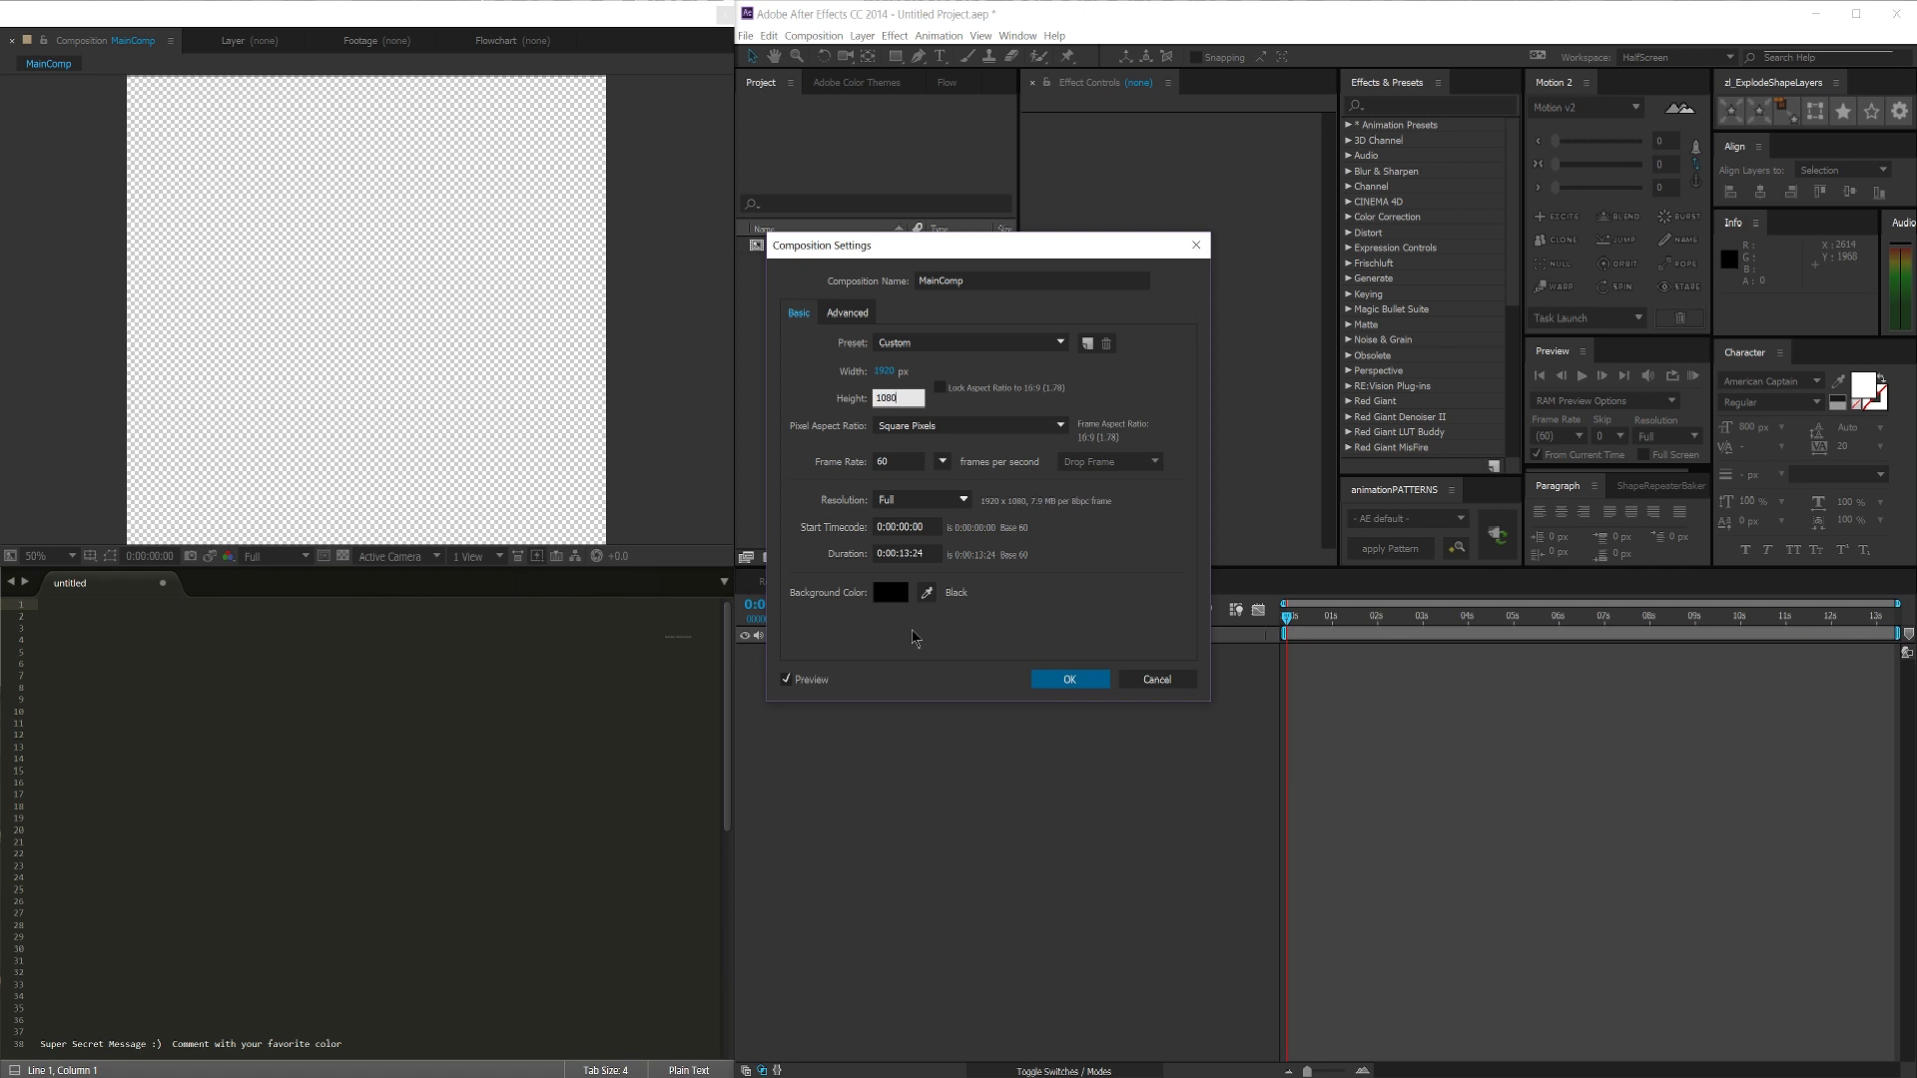
{"action": "key", "text": "Return"}
{"action": "key", "text": "Return"}
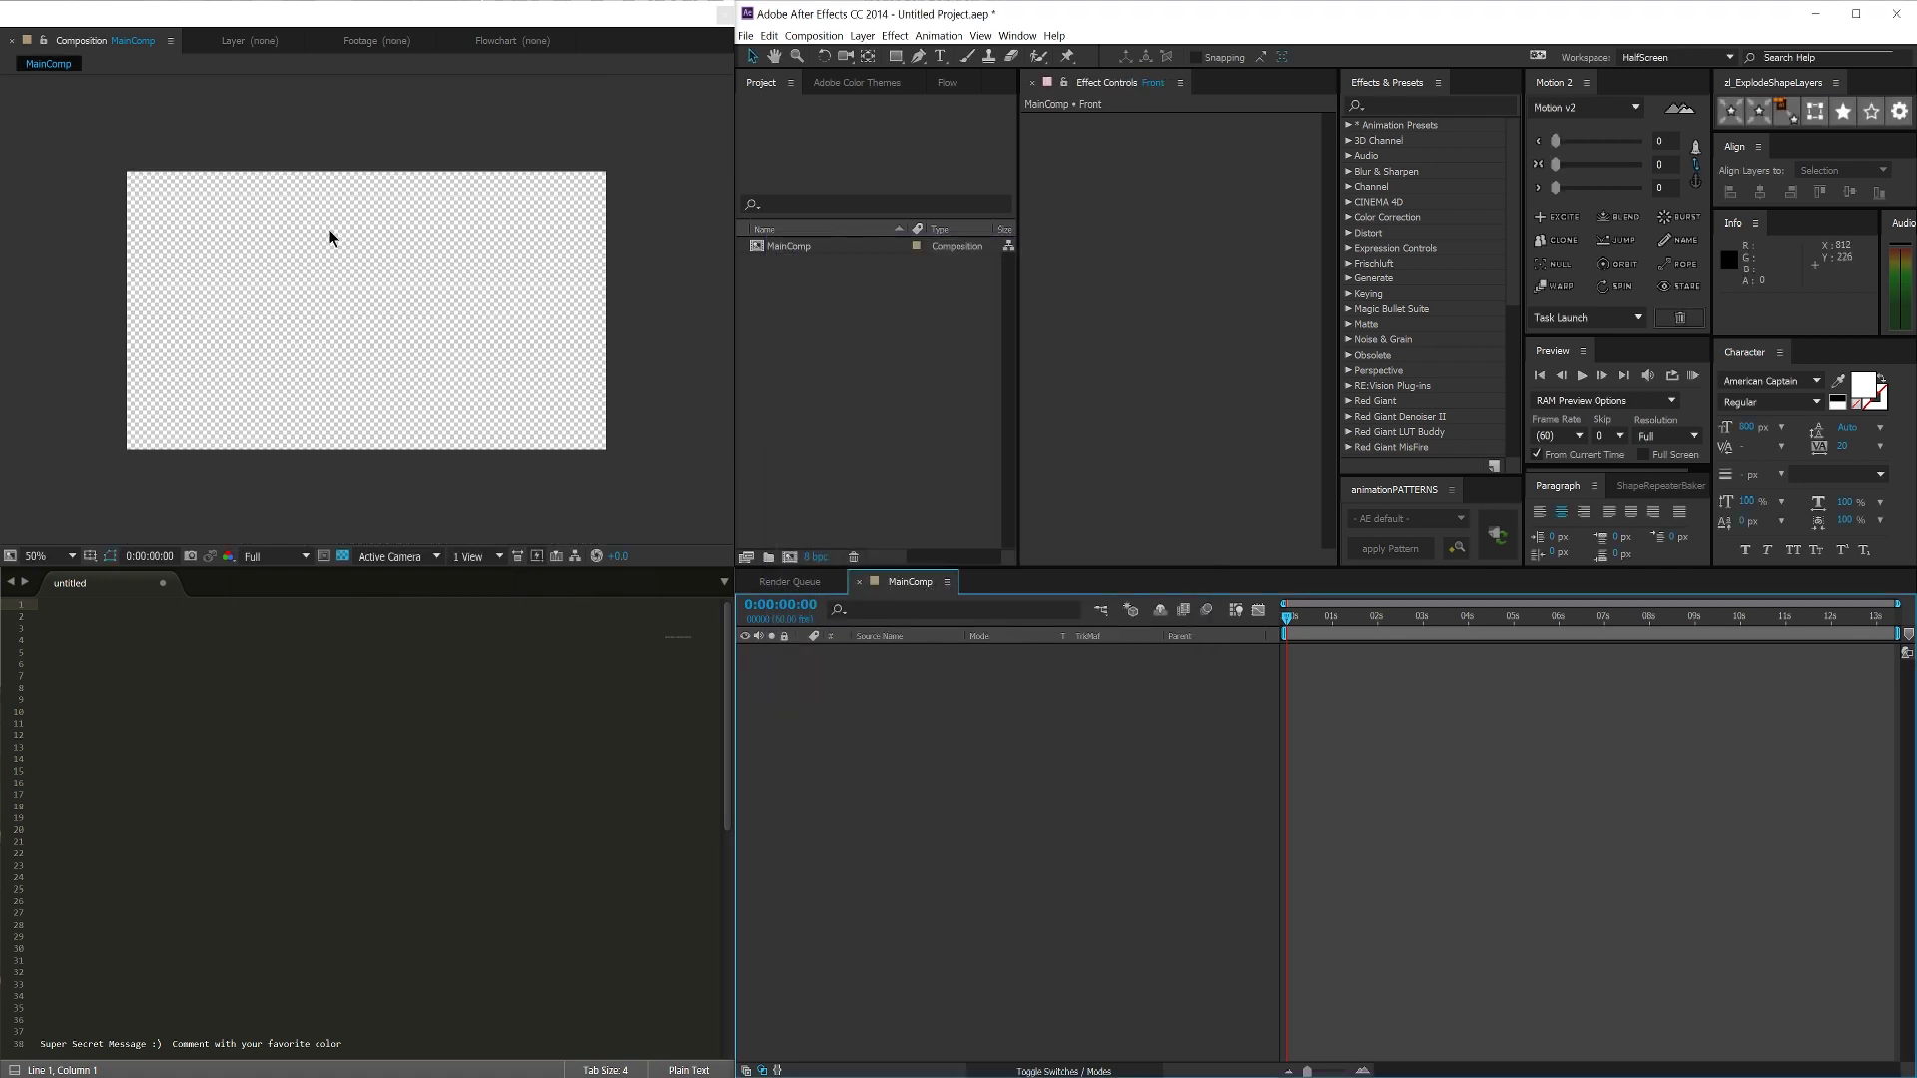
{"action": "scroll", "coordinate": [328, 228], "scroll_direction": "up", "scroll_amount": 2}
{"action": "key", "text": "shift+slash"}
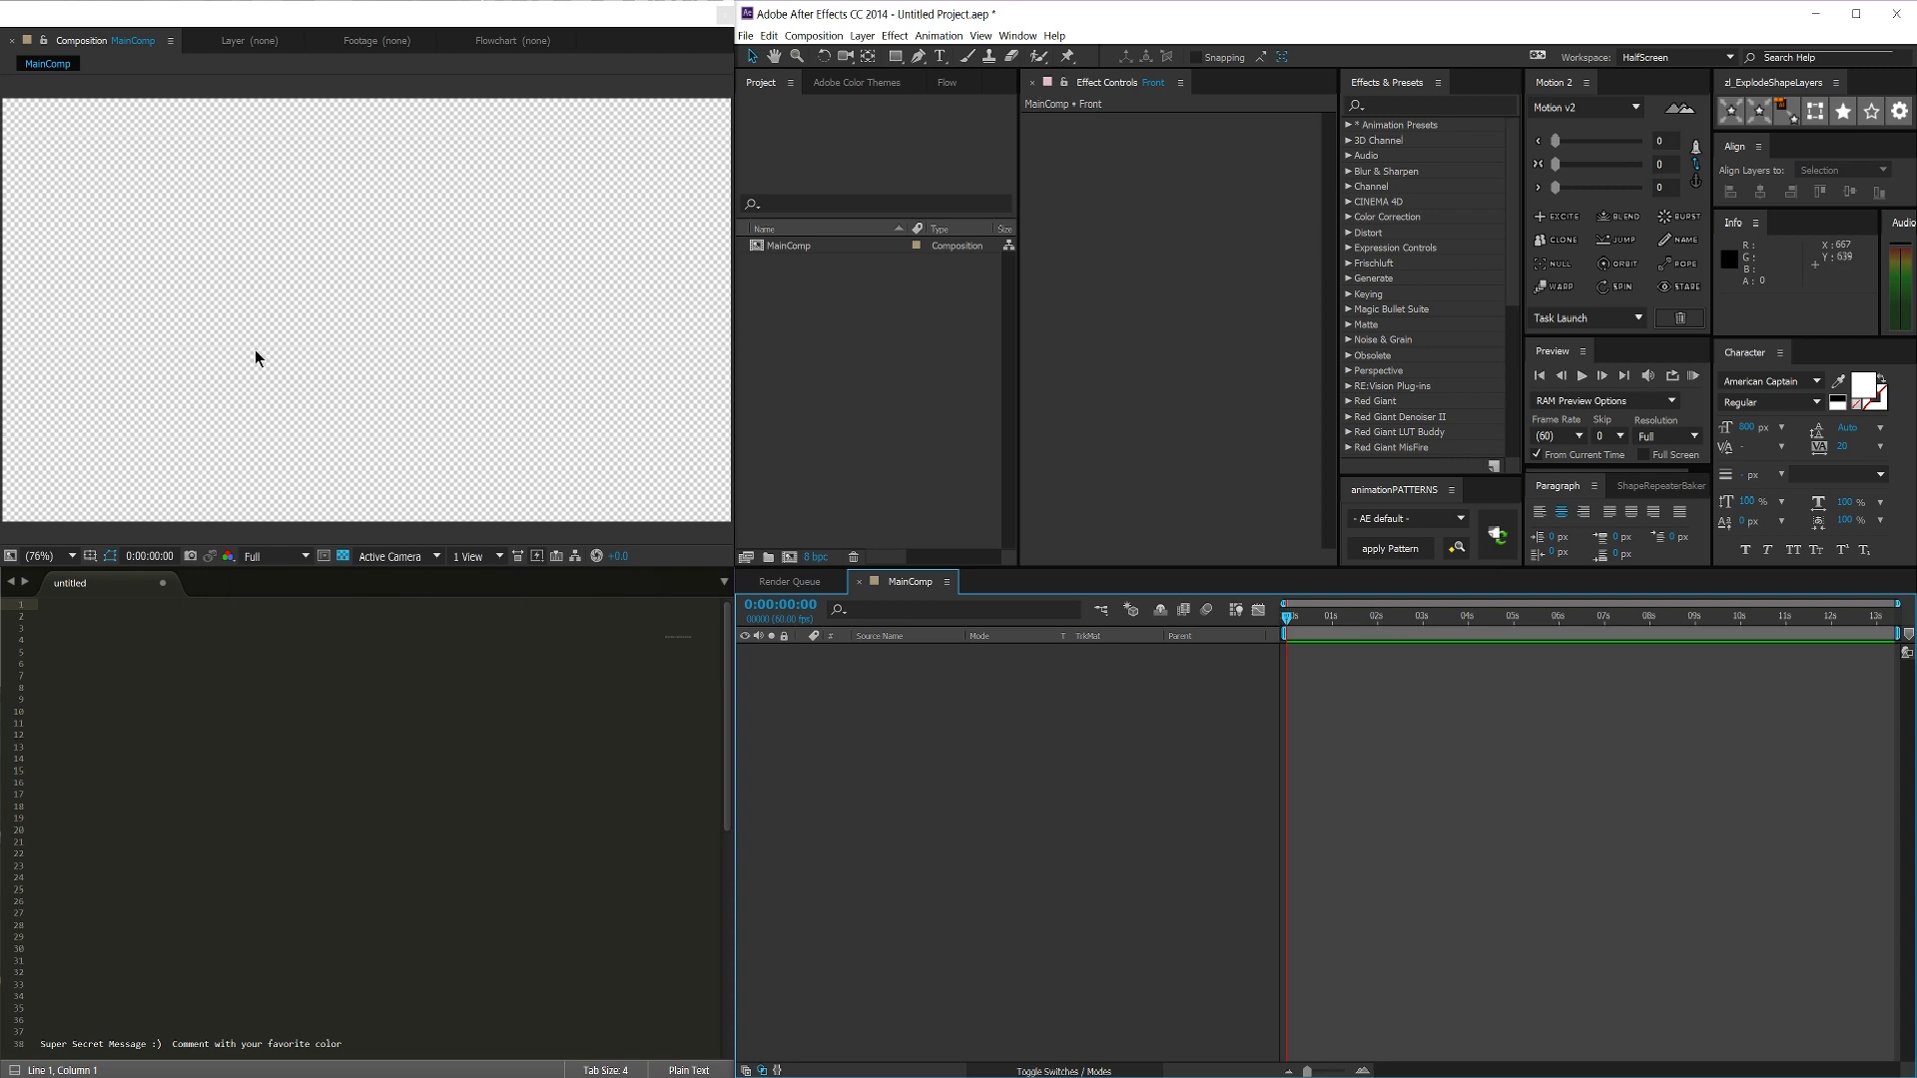
{"action": "key", "text": "ctrl+t"}
Step: Type NAME in a new text layer and set its font size to 436 px
{"action": "left_click", "coordinate": [236, 329]}
{"action": "type", "text": "T"}
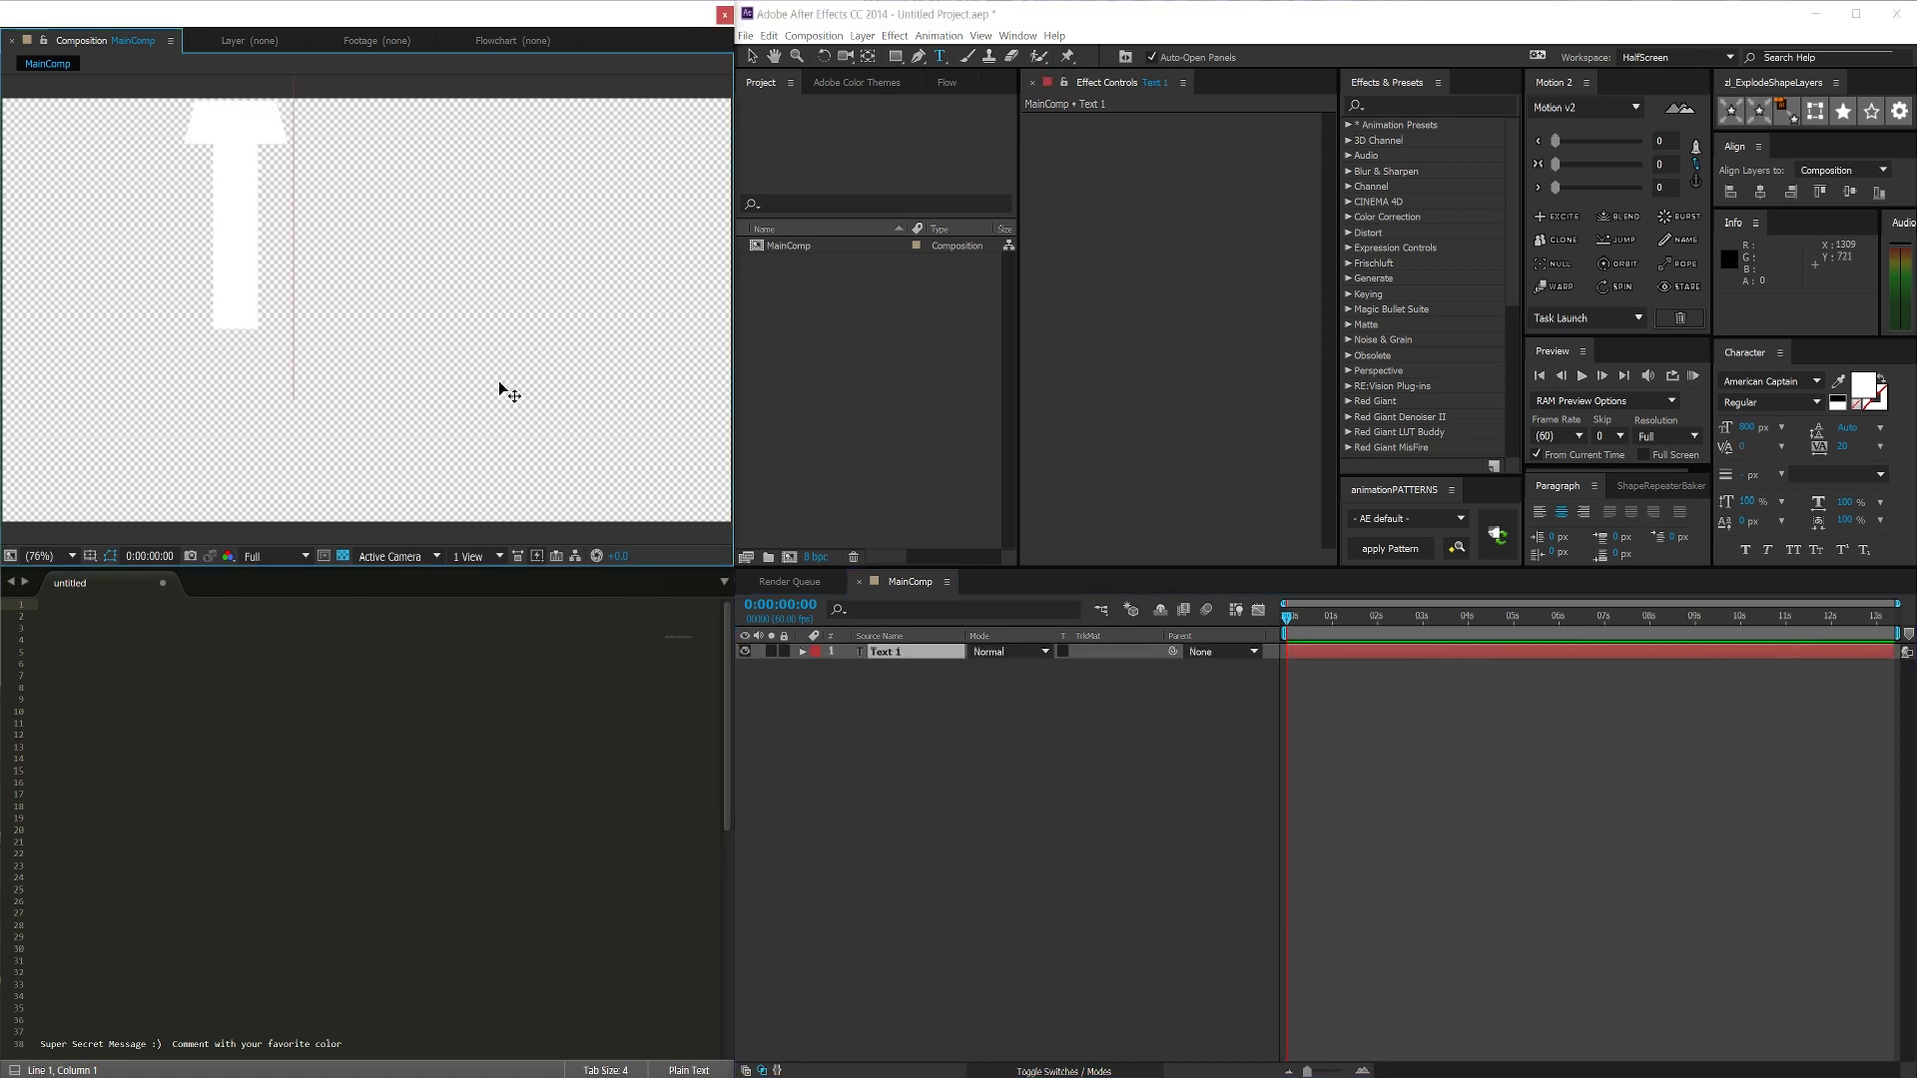
{"action": "key", "text": "BackSpace"}
{"action": "type", "text": "NAME"}
{"action": "key", "text": "ctrl+a"}
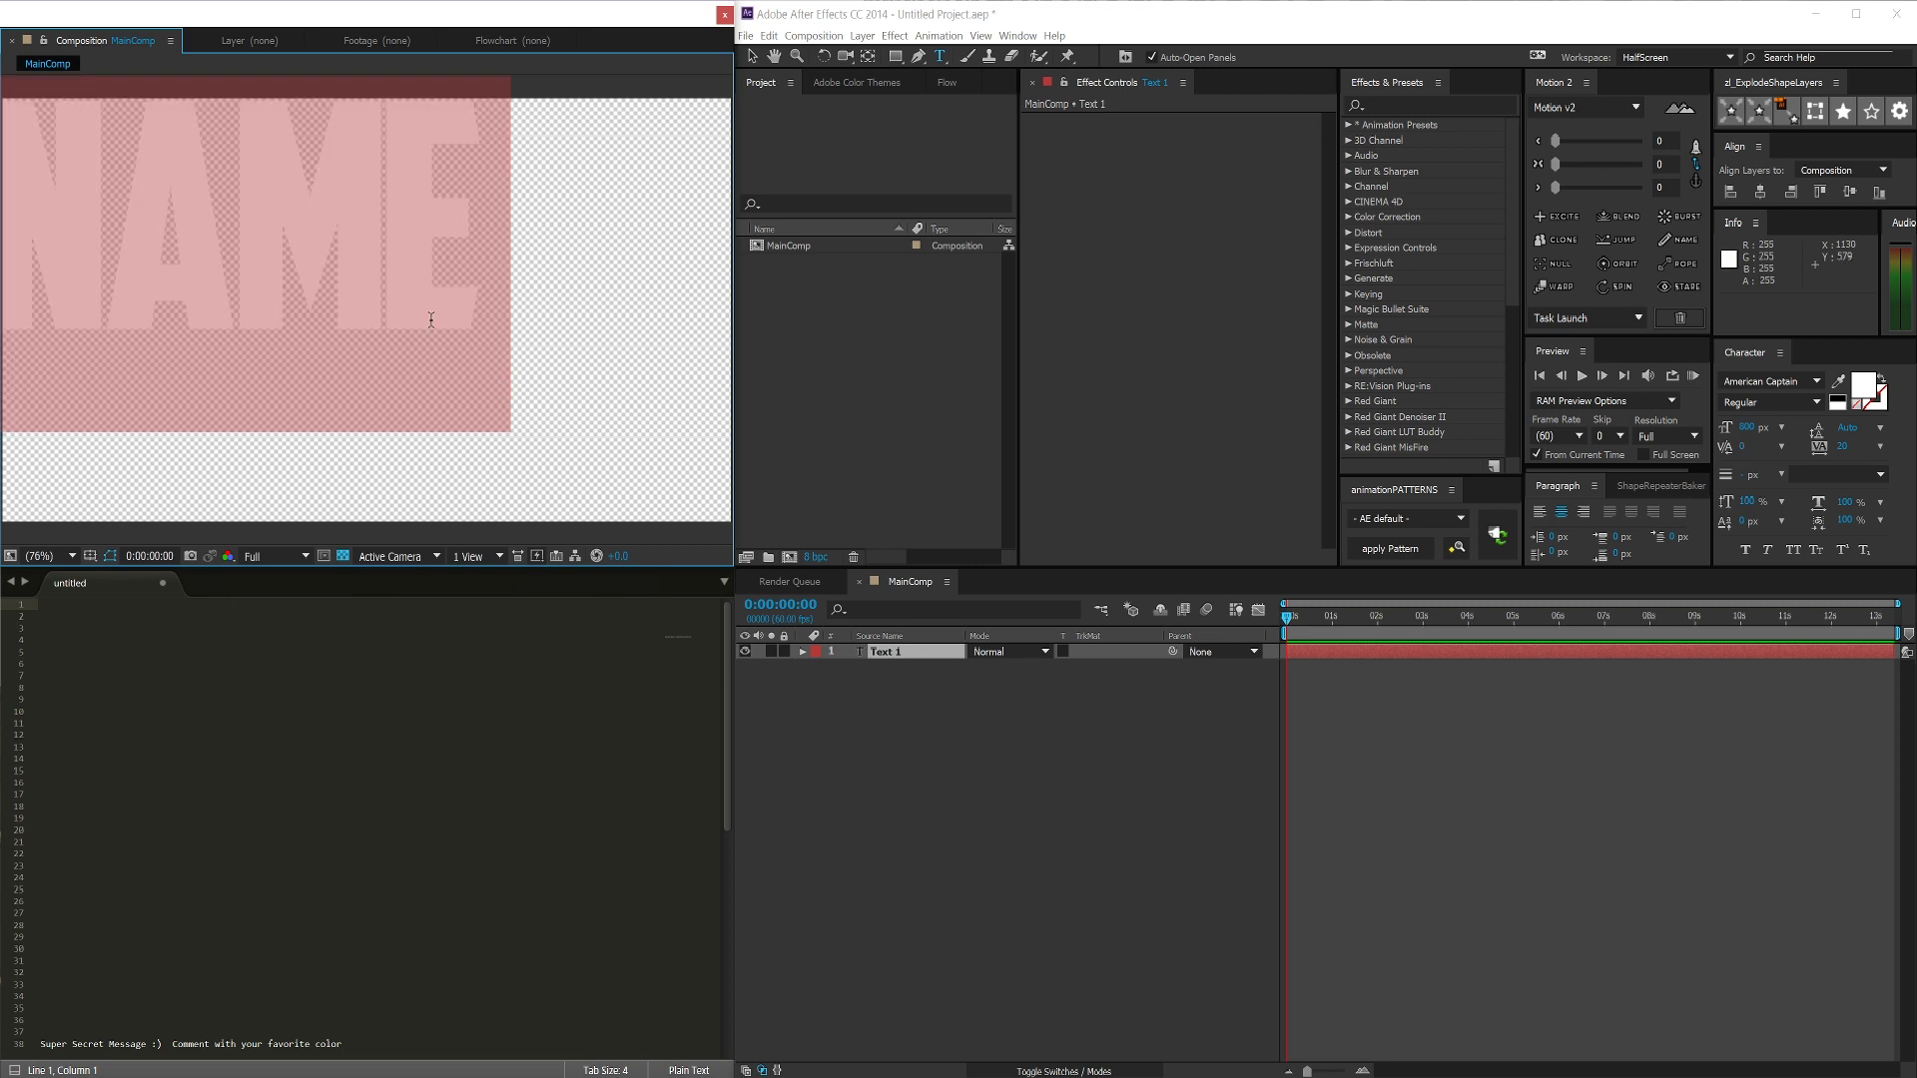
{"action": "mouse_move", "coordinate": [1747, 435]}
{"action": "left_mouse_down"}
{"action": "mouse_move", "coordinate": [1687, 436]}
{"action": "mouse_move", "coordinate": [1713, 435]}
{"action": "left_mouse_up"}
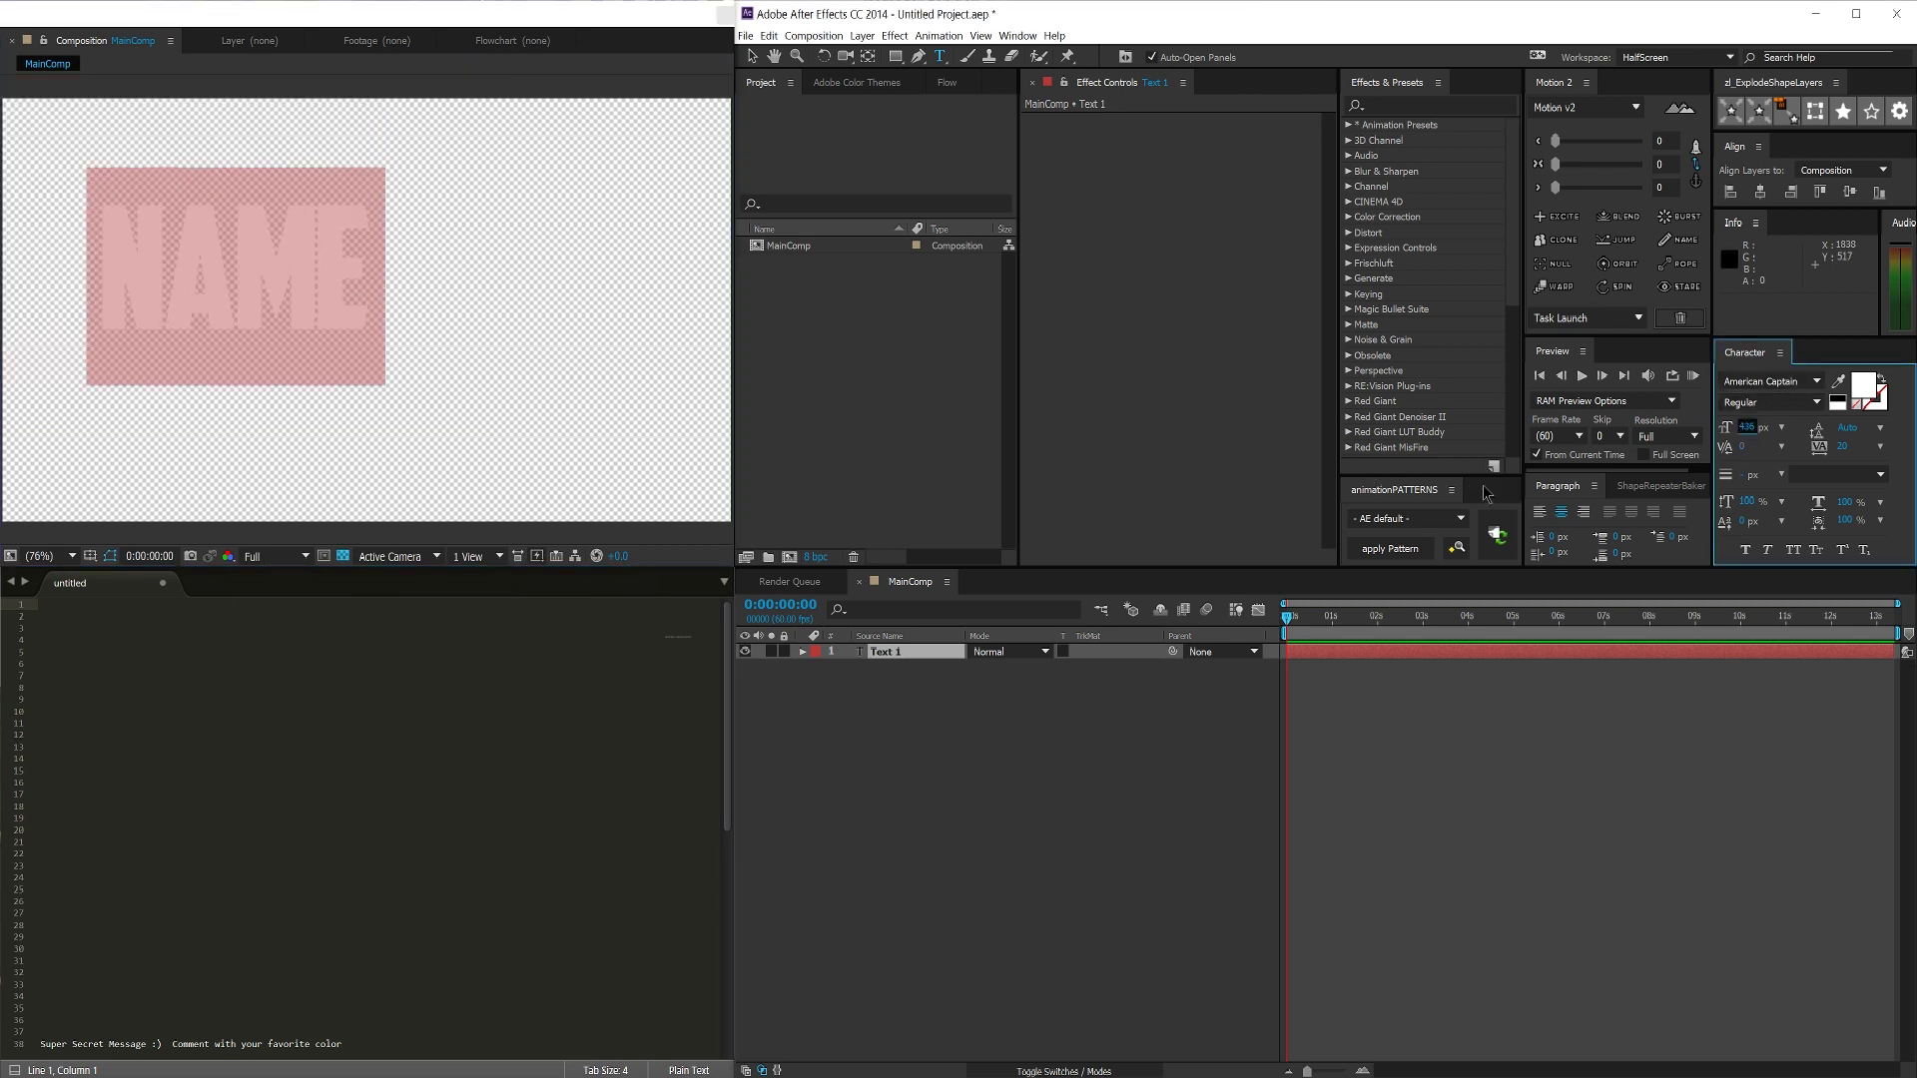
Step: Centre NAME's anchor point and align it horizontally and vertically to the composition
{"action": "left_click", "coordinate": [343, 556]}
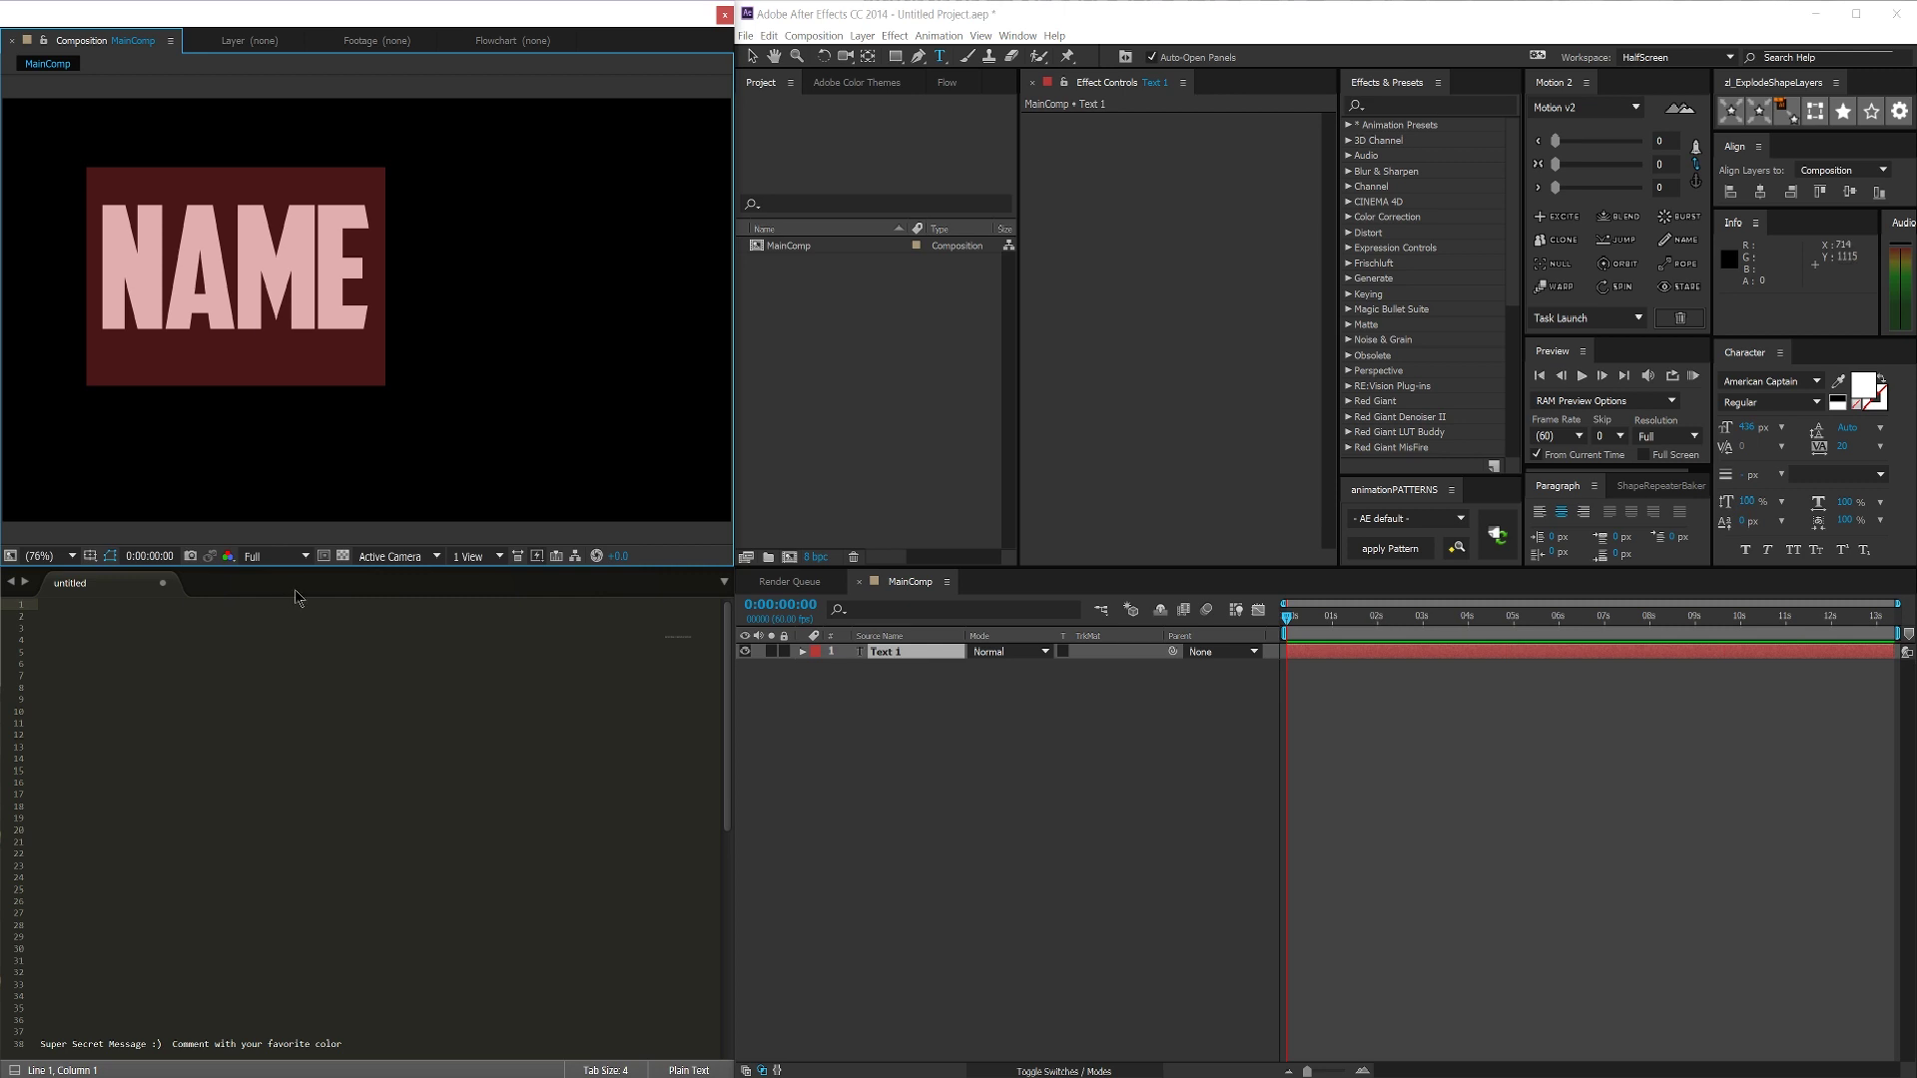
{"action": "left_click", "coordinate": [342, 556]}
{"action": "left_click", "coordinate": [225, 256]}
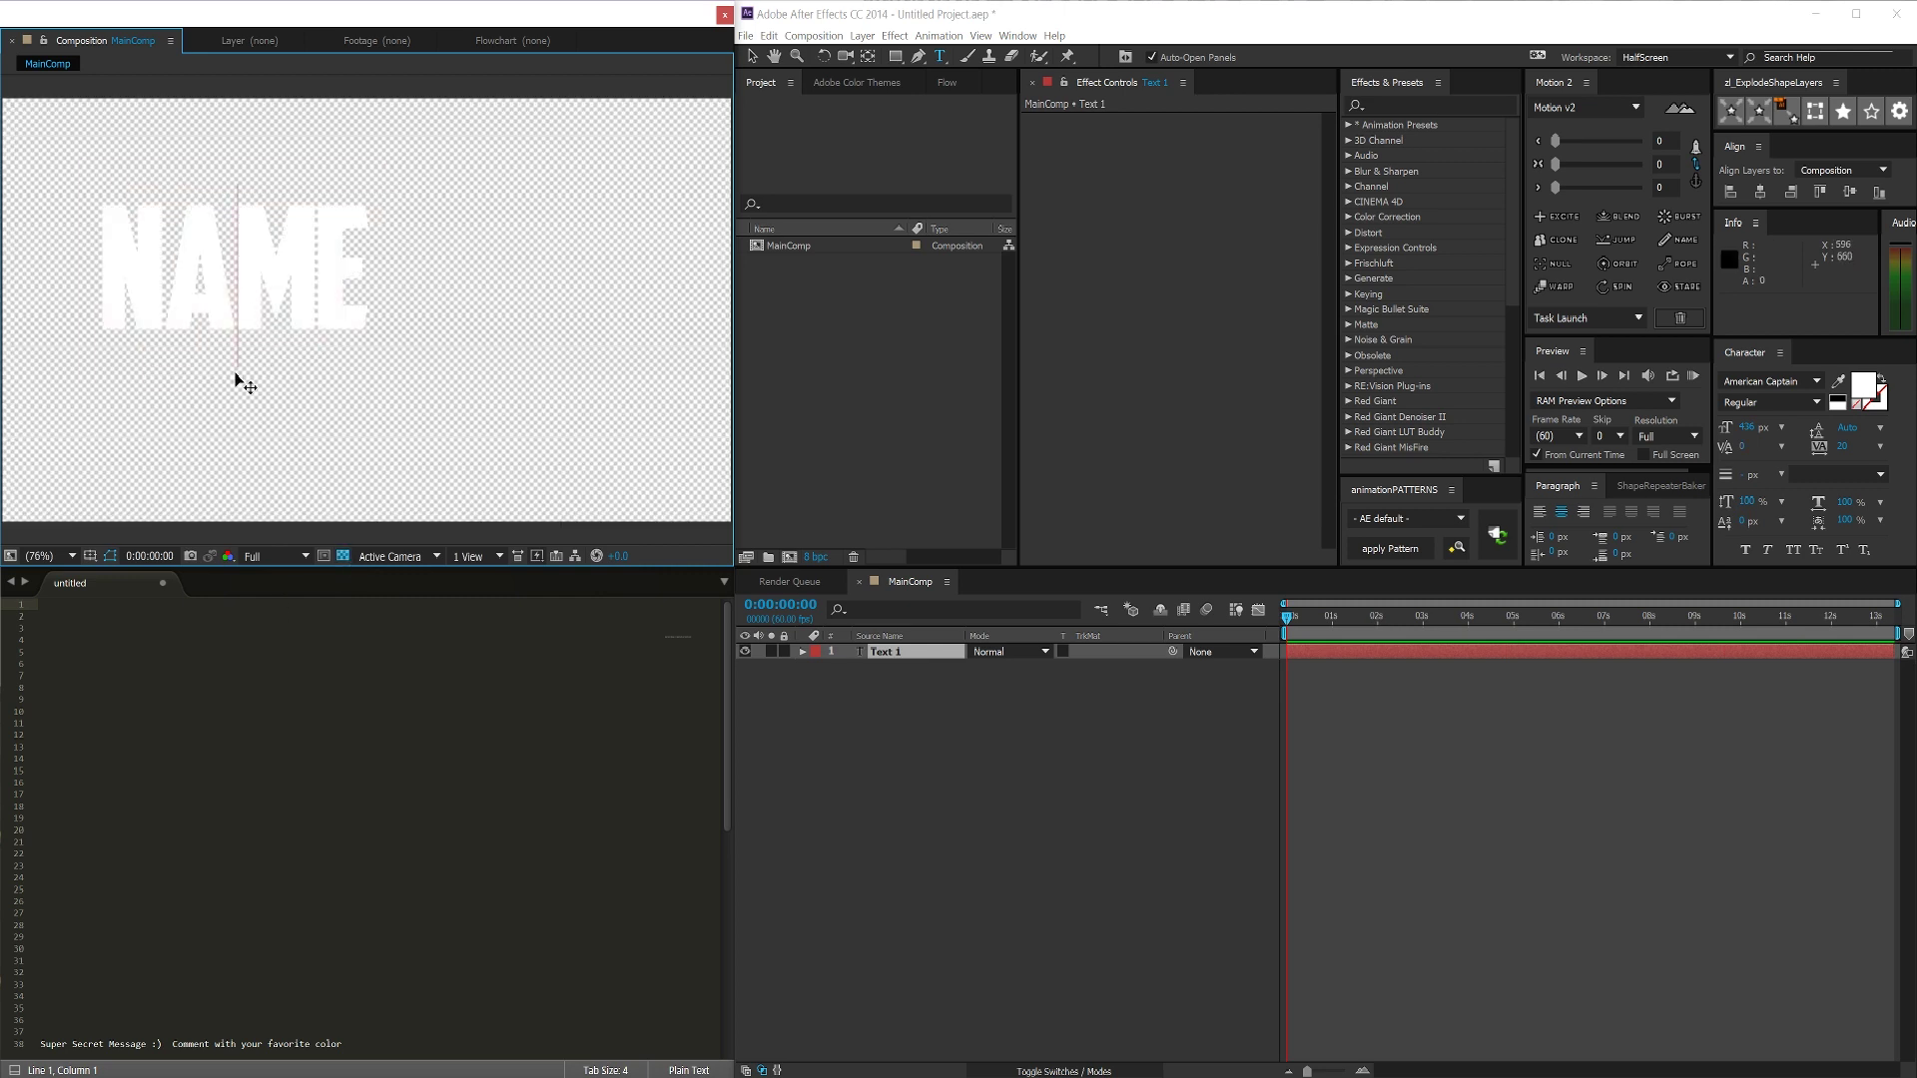
{"action": "left_click_drag", "start_coordinate": [263, 450], "coordinate": [351, 495]}
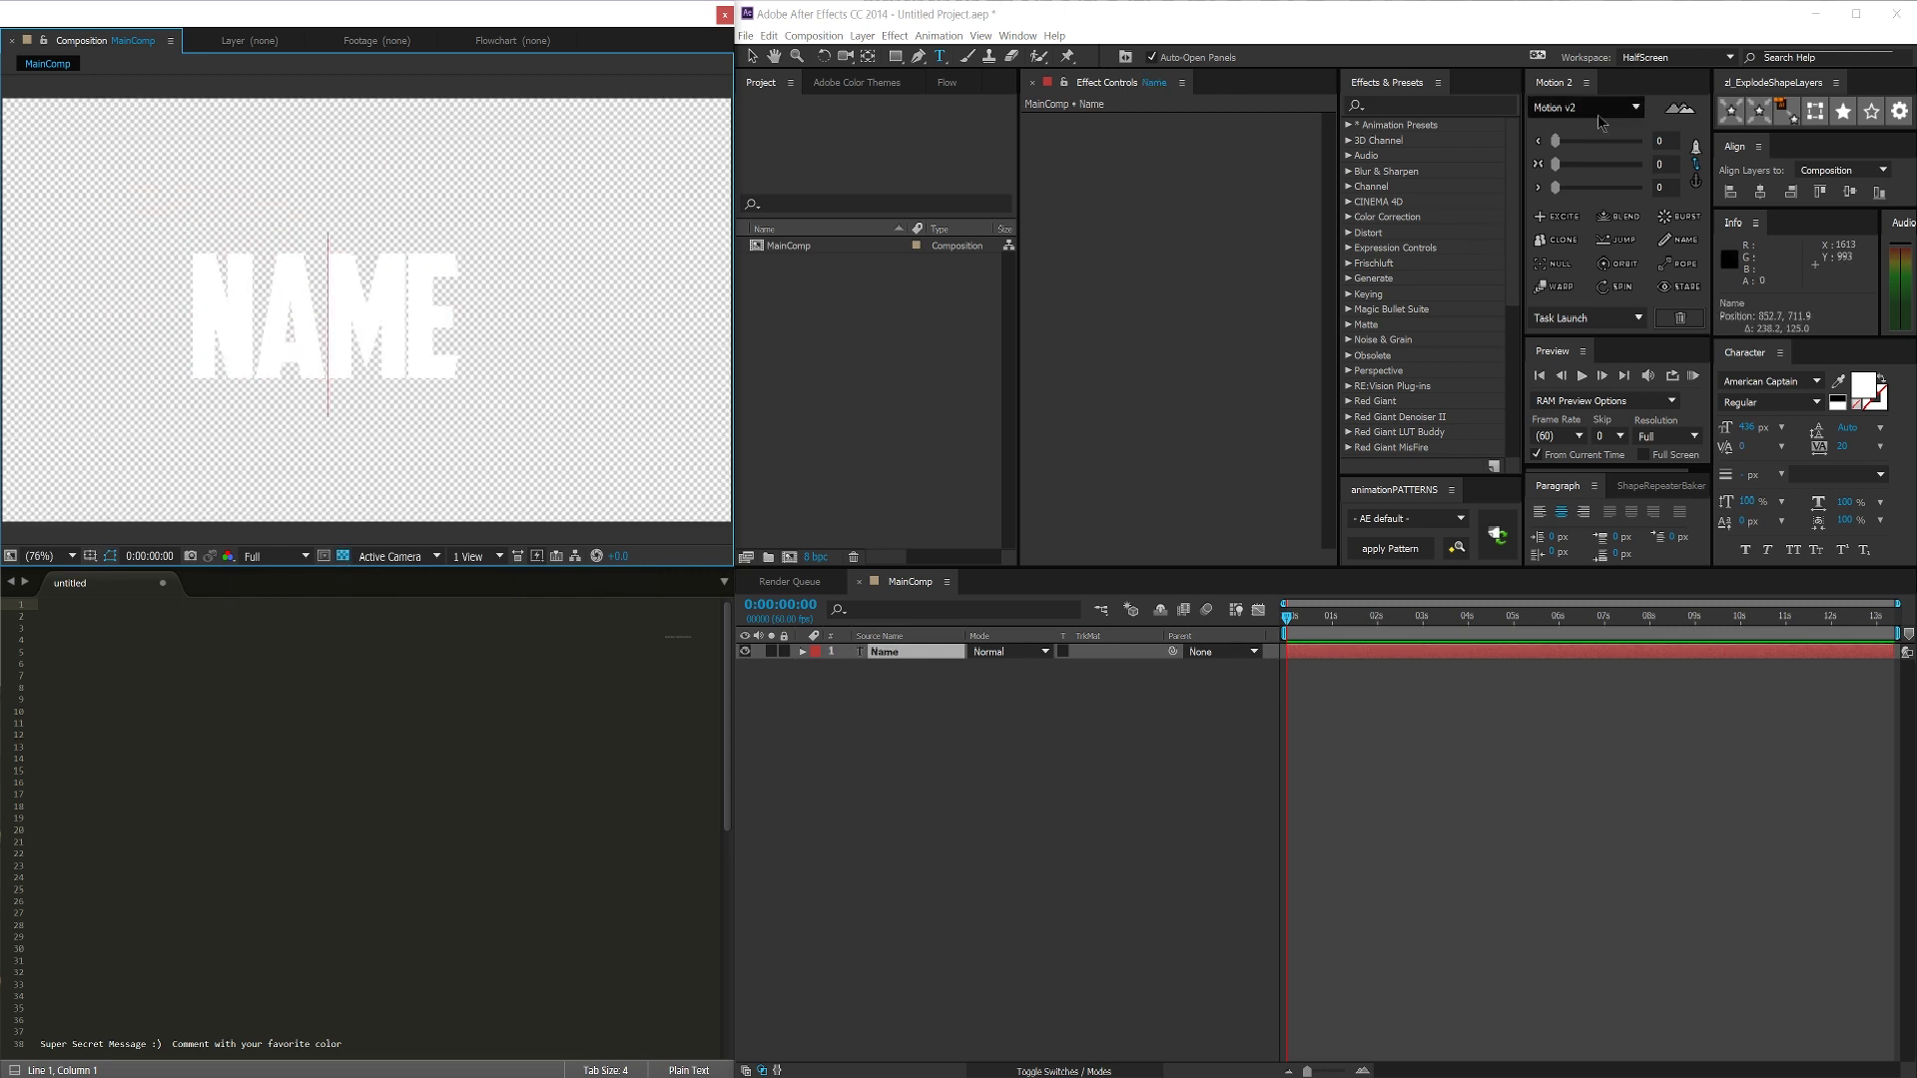
{"action": "left_click", "coordinate": [1651, 167]}
{"action": "left_click", "coordinate": [1649, 167]}
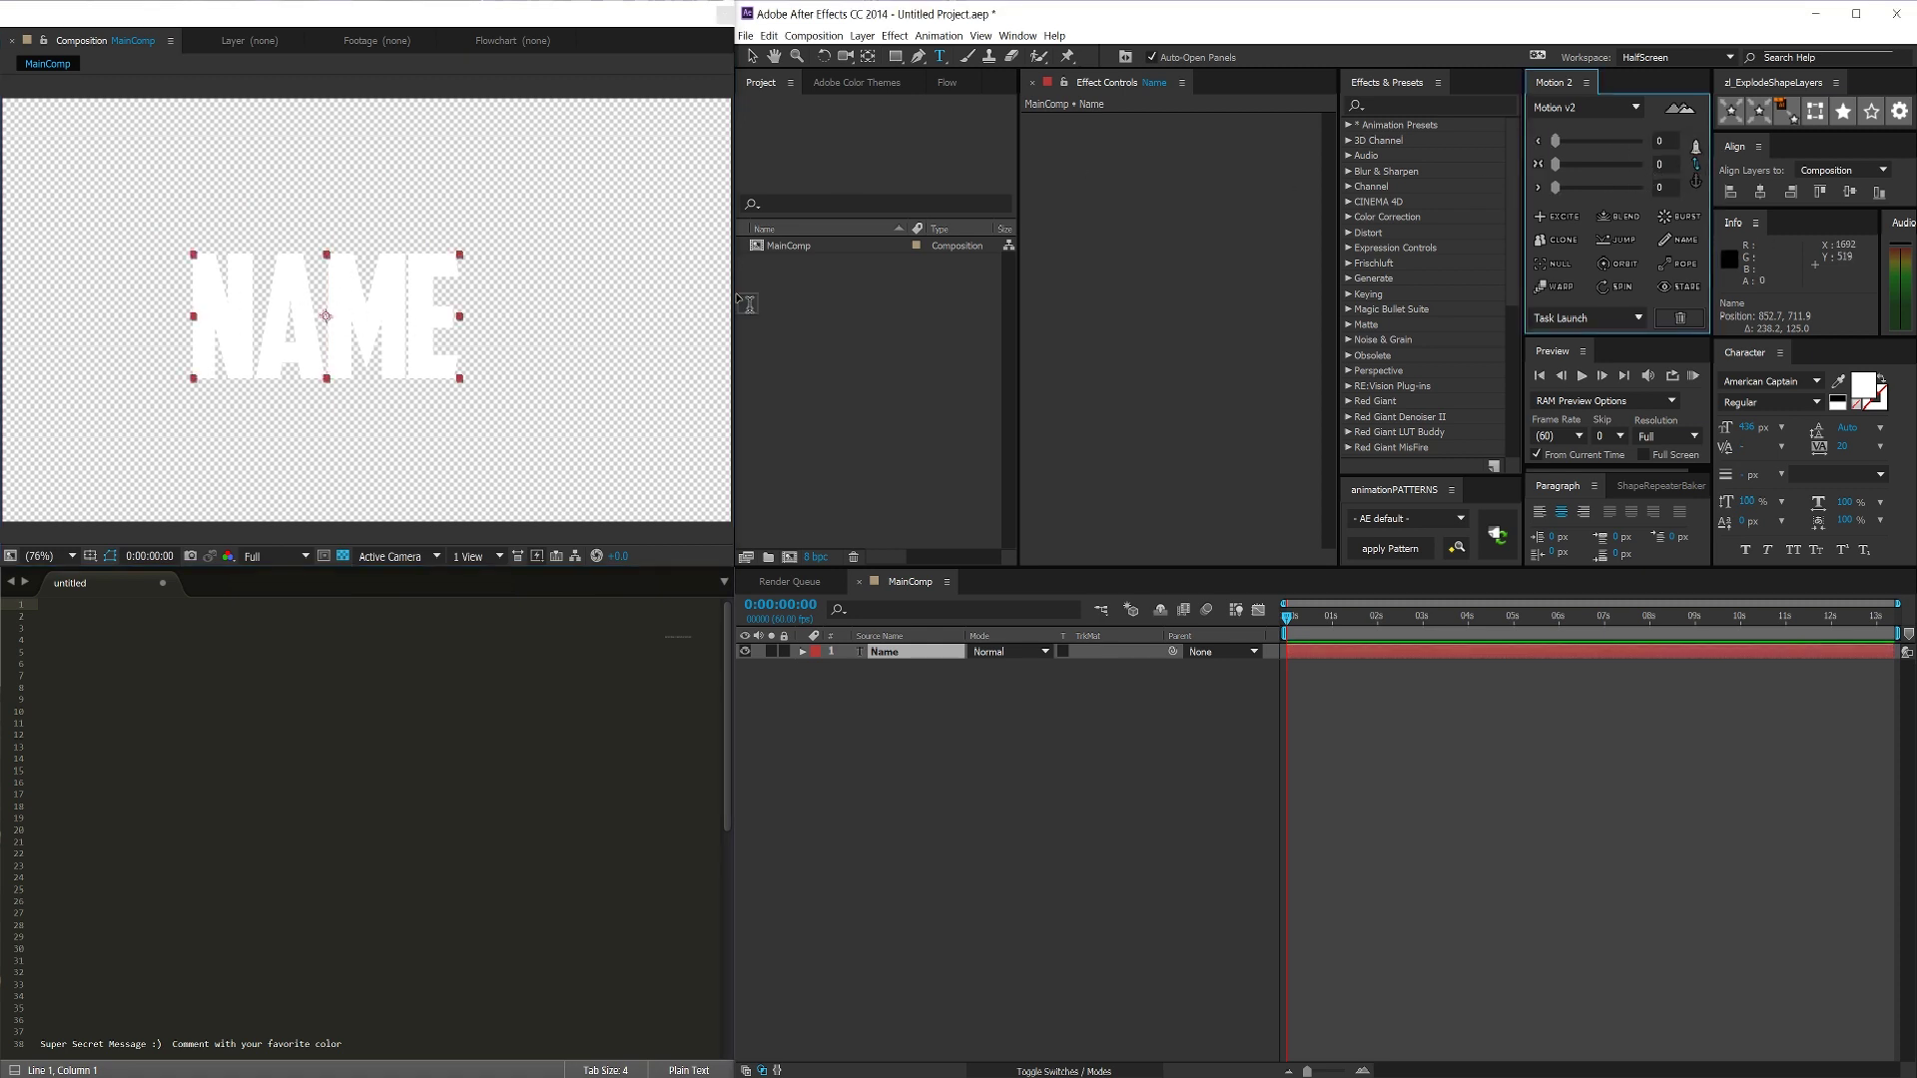
{"action": "left_click", "coordinate": [1760, 192]}
{"action": "left_click", "coordinate": [1850, 192]}
{"action": "left_click", "coordinate": [619, 471]}
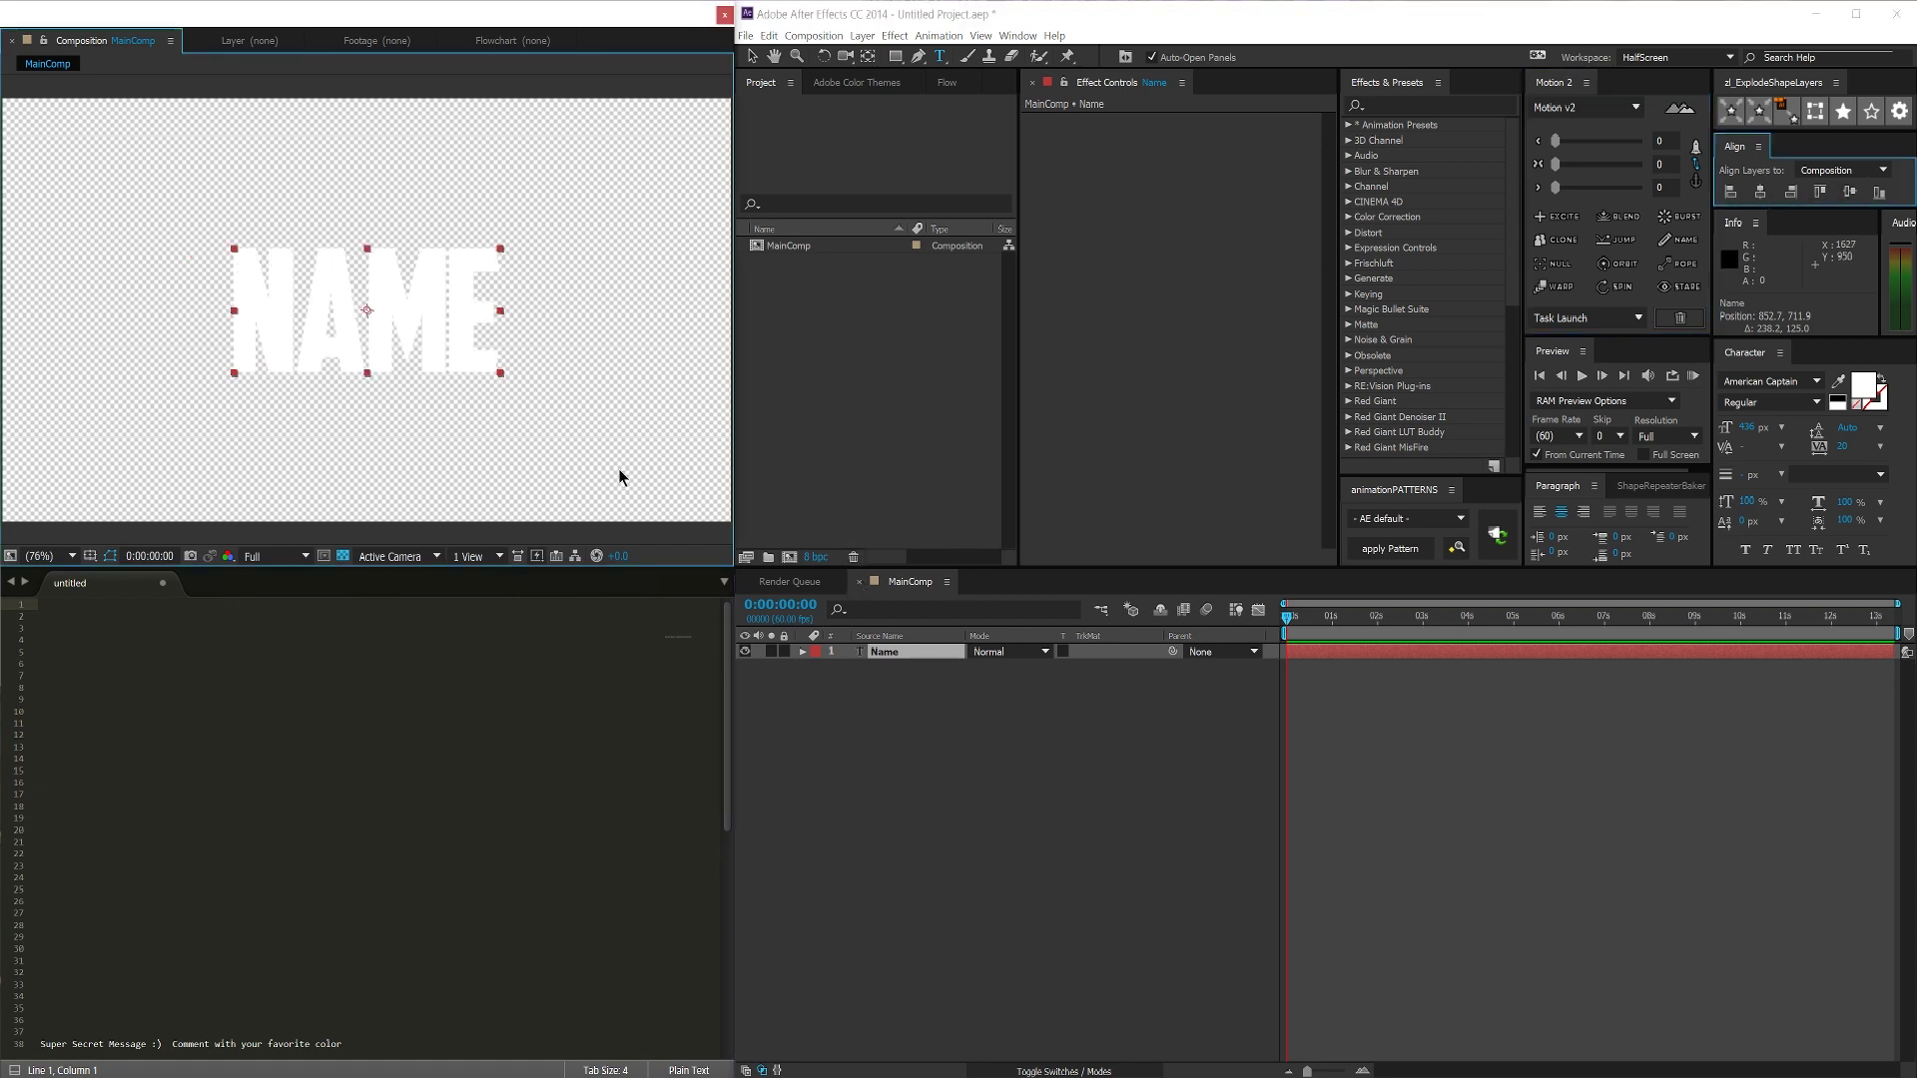
{"action": "left_click", "coordinate": [984, 810]}
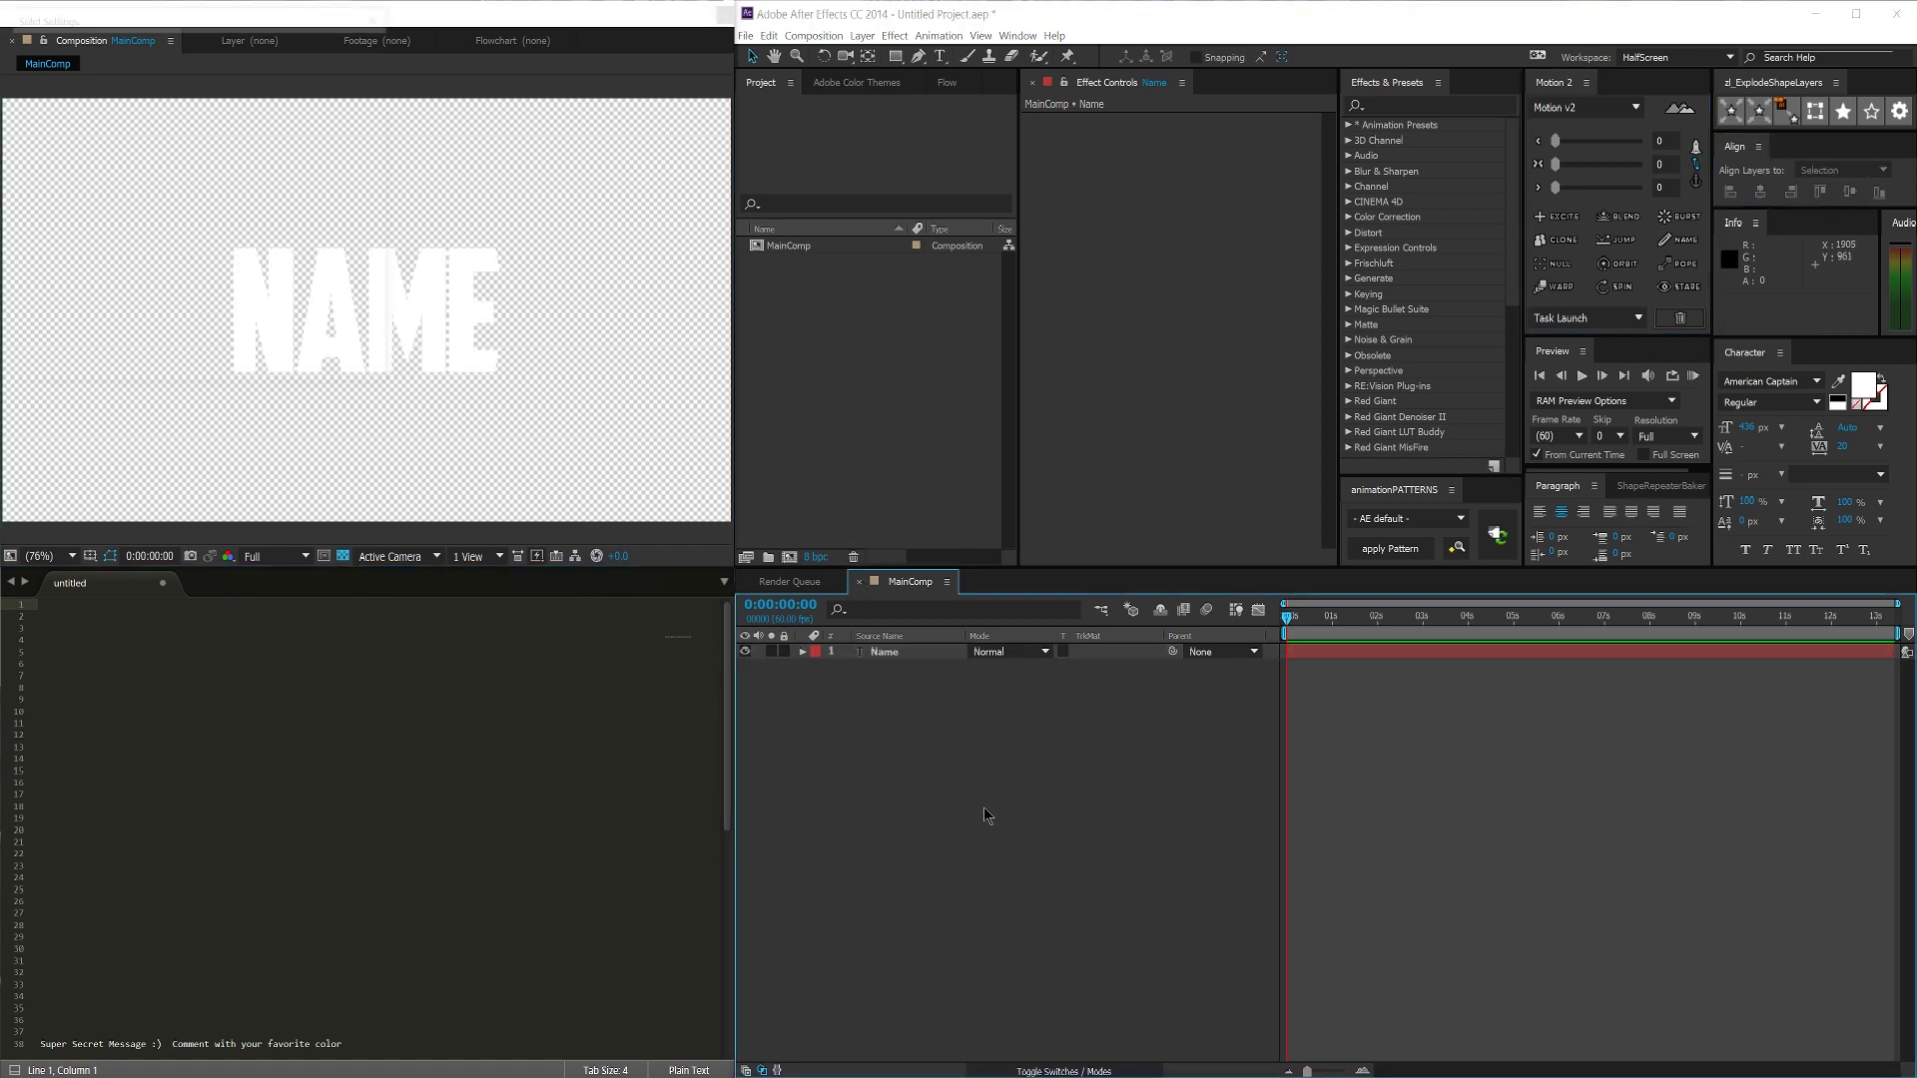
Step: Create a full-frame solid and move it beneath the Name layer
{"action": "key", "text": "ctrl+y"}
{"action": "left_click", "coordinate": [239, 368]}
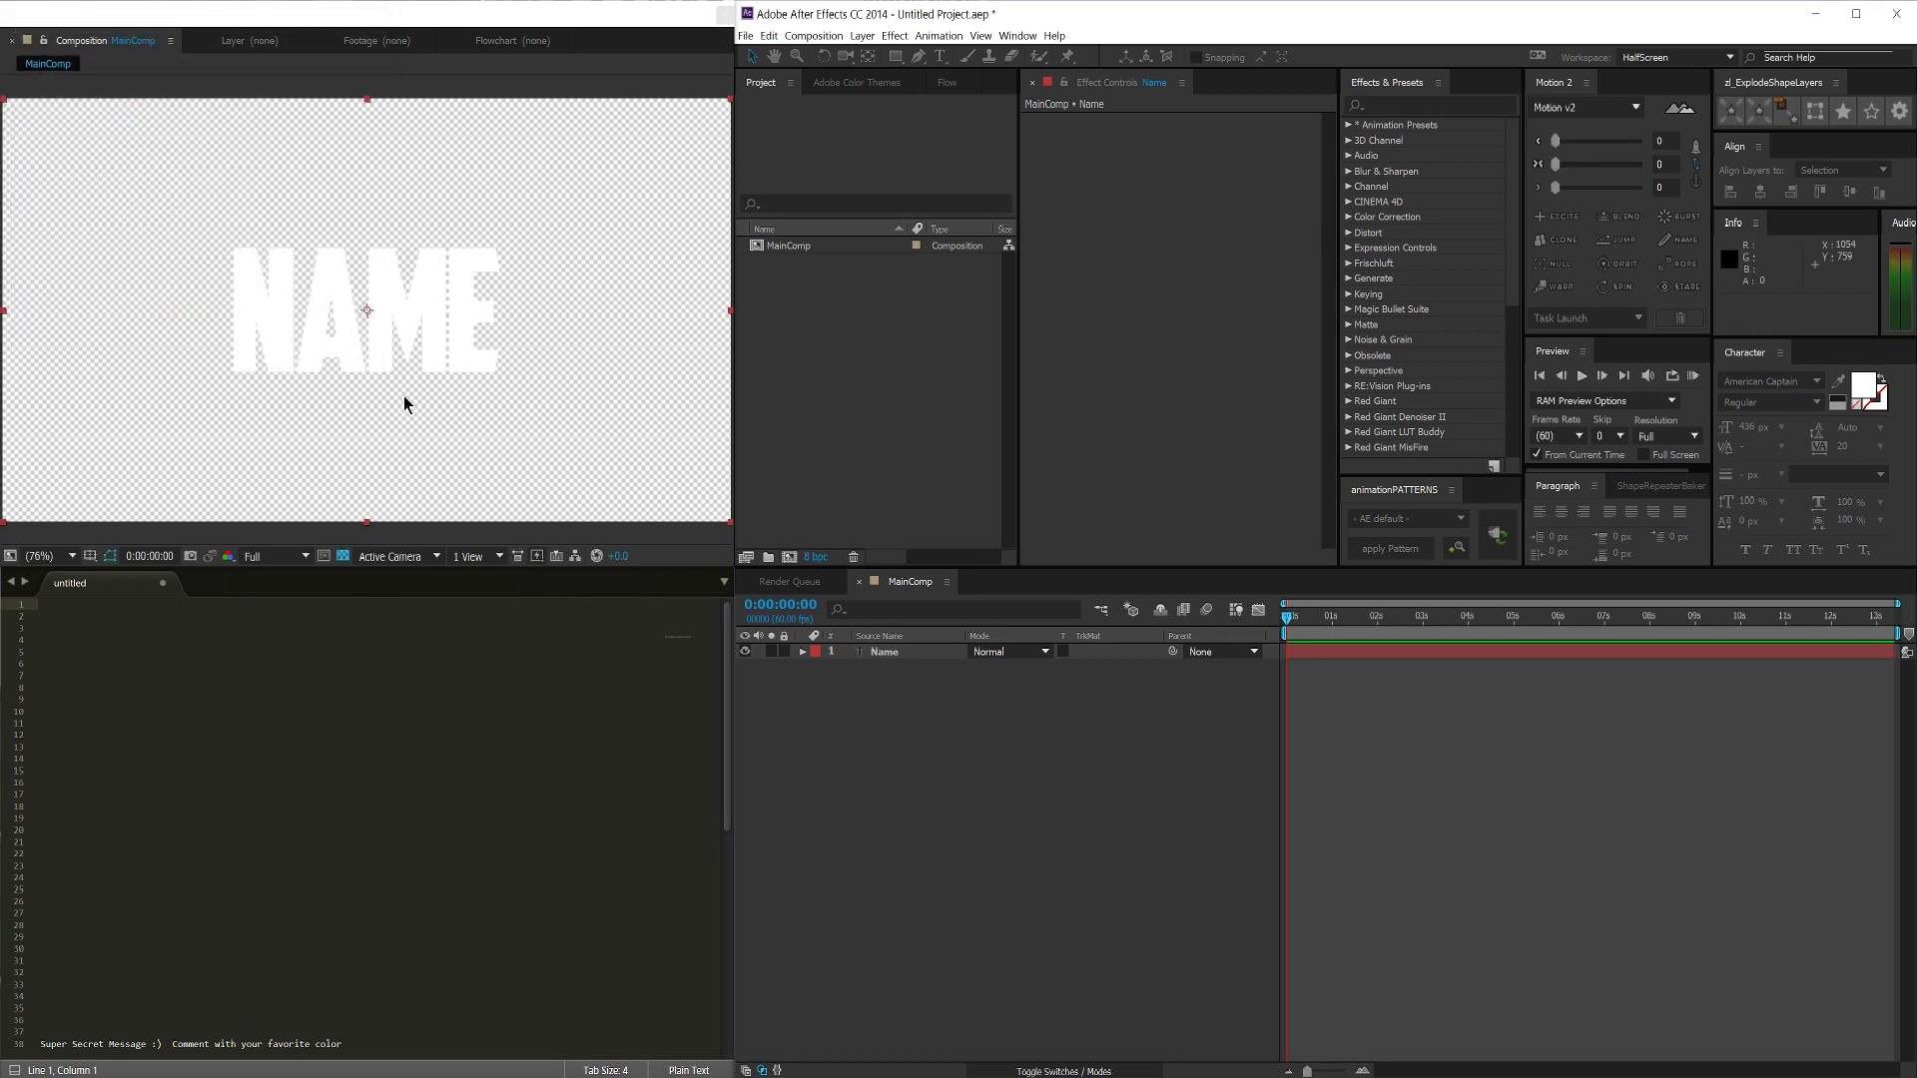
{"action": "left_click_drag", "start_coordinate": [891, 660], "coordinate": [891, 681]}
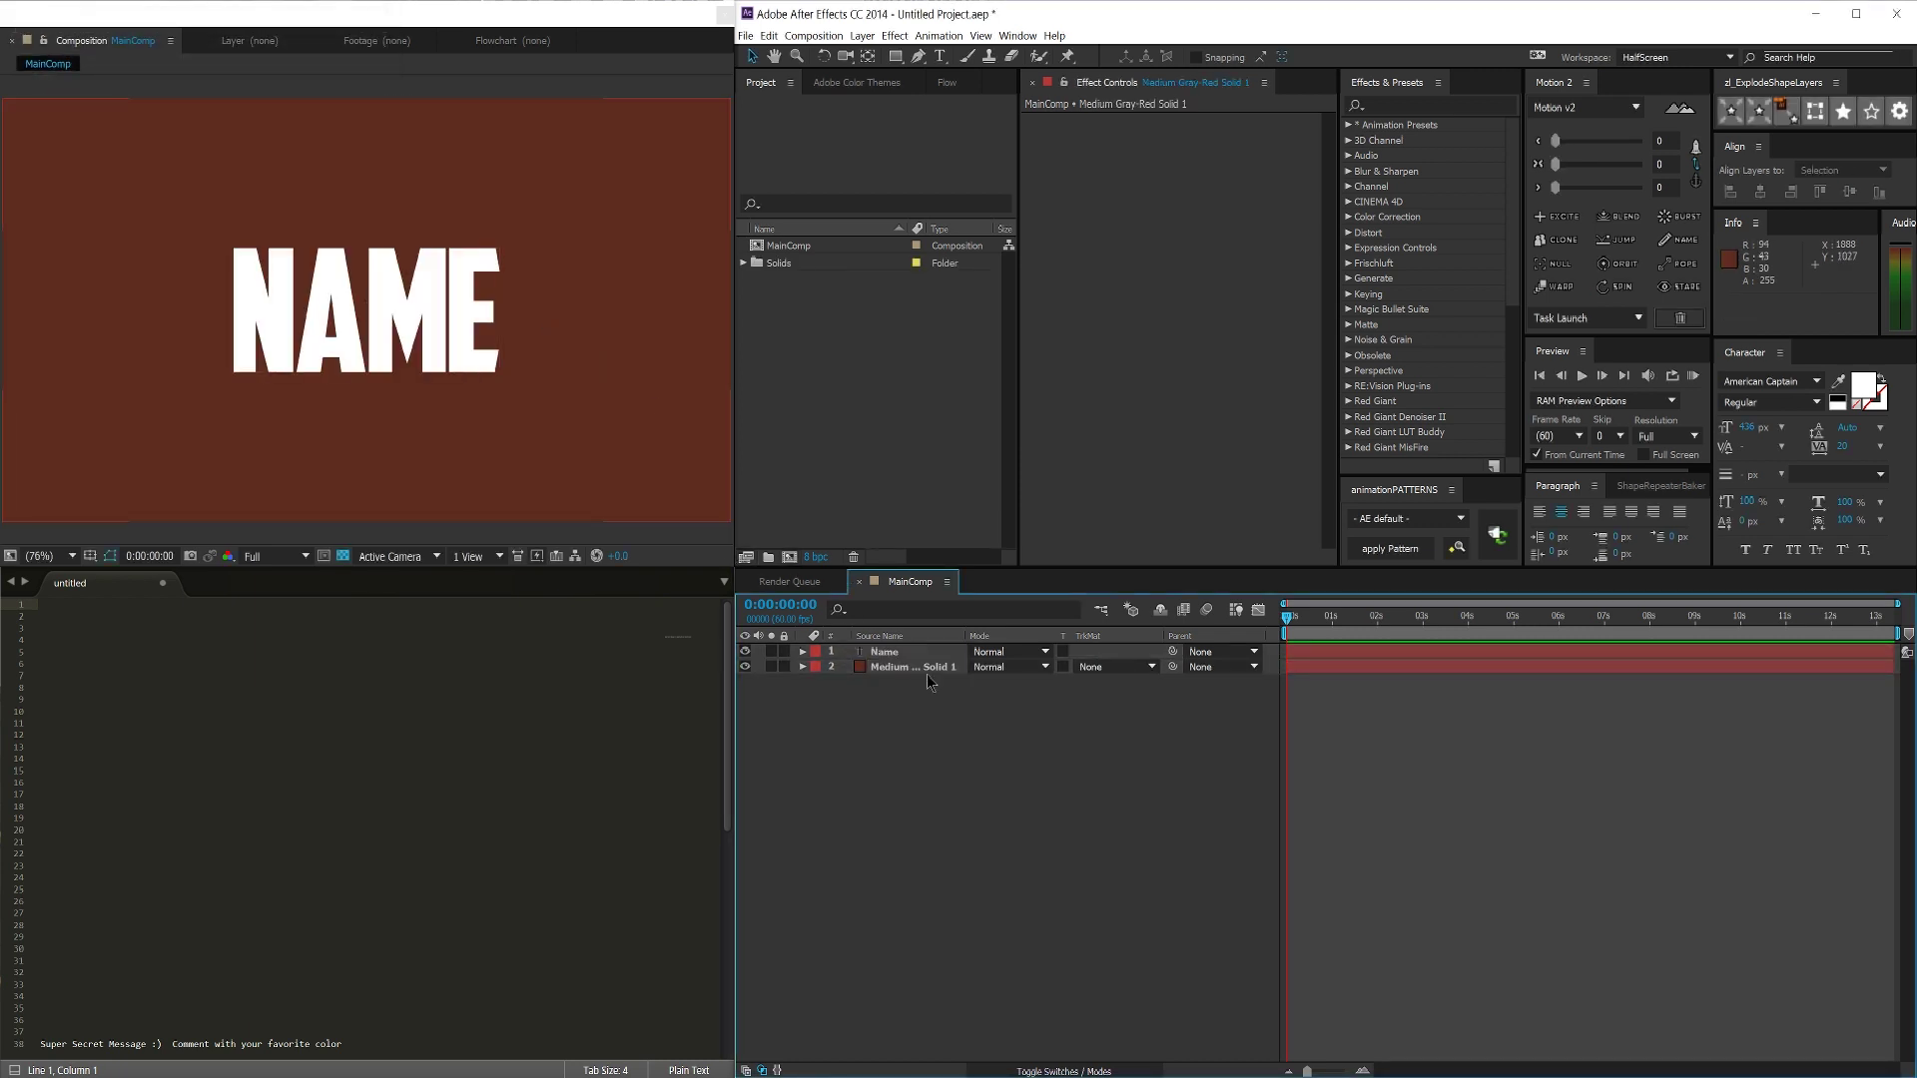
{"action": "left_click", "coordinate": [926, 674]}
Step: Change the solid's colour to Medium Royal Blue (6CA0CB)
{"action": "key", "text": "ctrl+shift+y"}
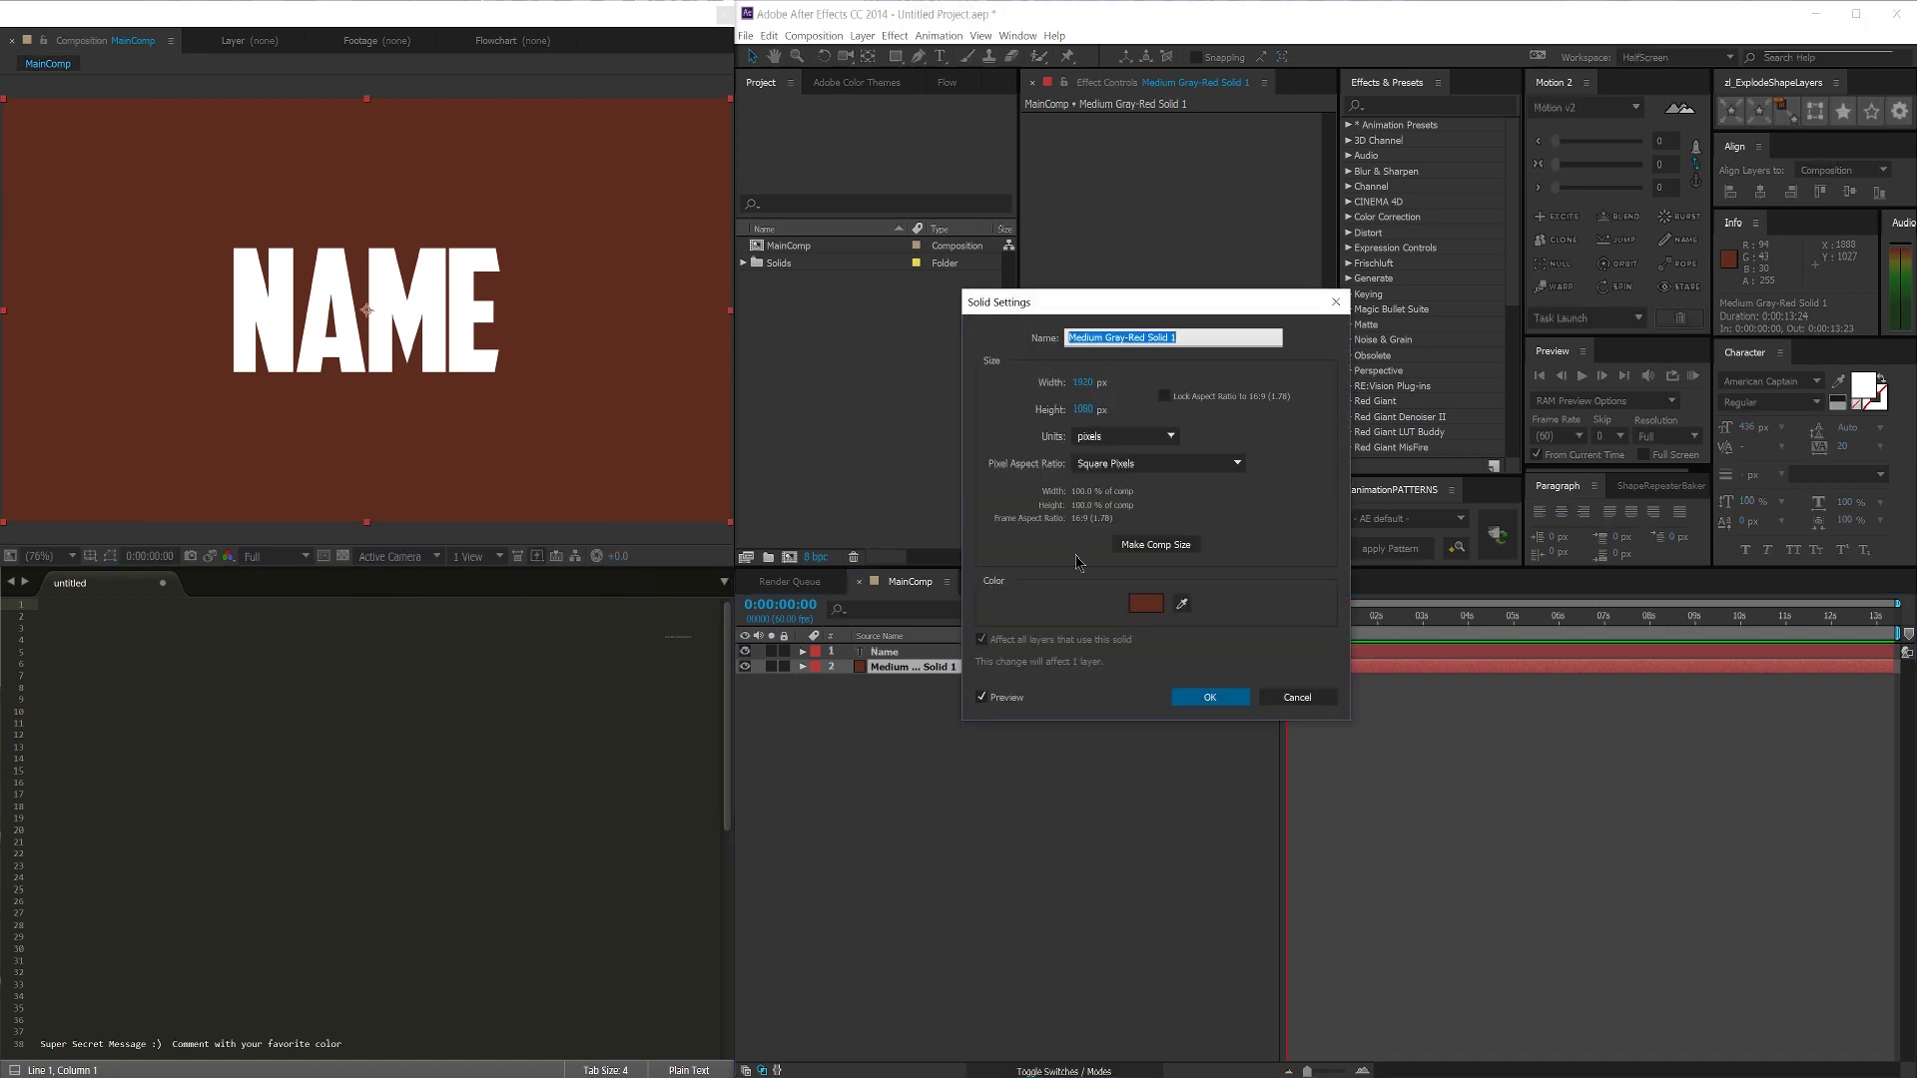
{"action": "left_click", "coordinate": [1146, 603]}
{"action": "left_click", "coordinate": [893, 456]}
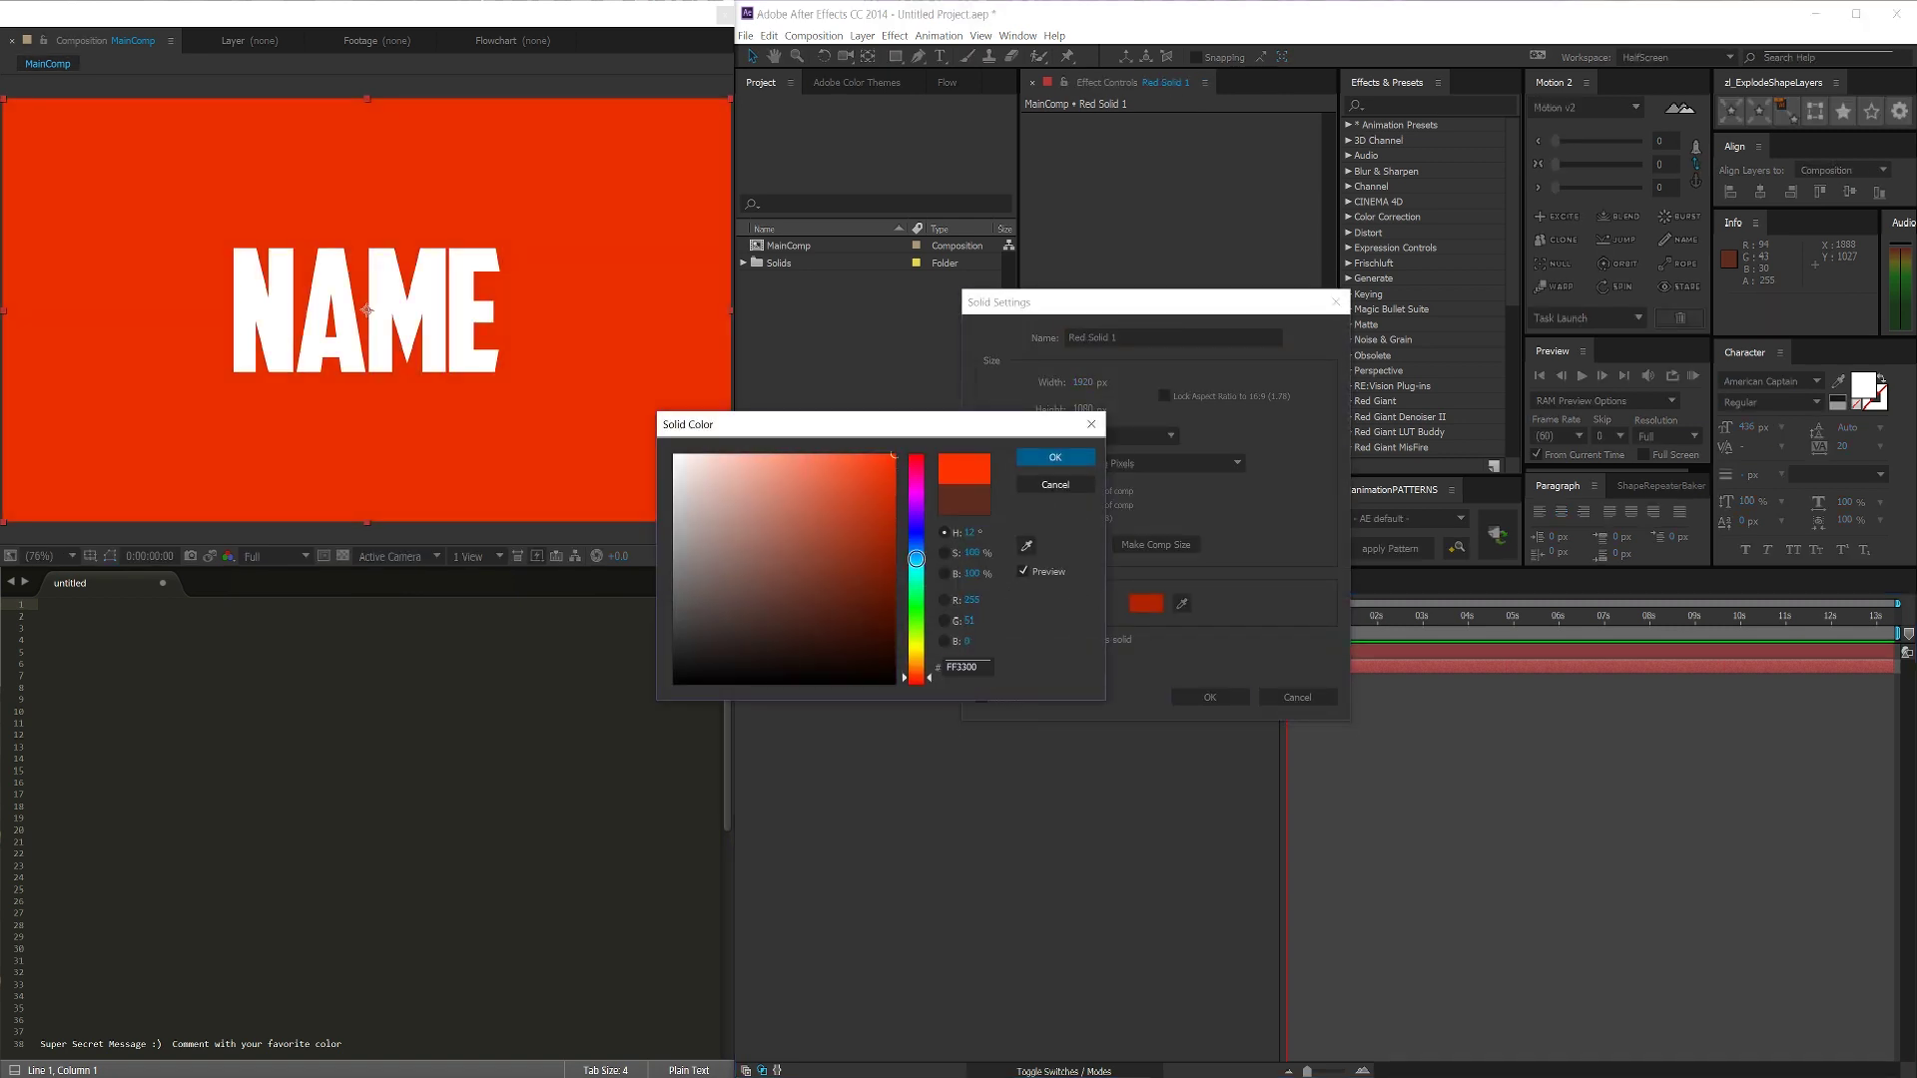
{"action": "left_click", "coordinate": [916, 566]}
{"action": "left_click_drag", "start_coordinate": [918, 569], "coordinate": [913, 552]}
{"action": "mouse_move", "coordinate": [843, 497]}
{"action": "left_mouse_down"}
{"action": "mouse_move", "coordinate": [783, 480]}
{"action": "mouse_move", "coordinate": [777, 500]}
{"action": "left_mouse_up"}
{"action": "left_click", "coordinate": [1019, 457]}
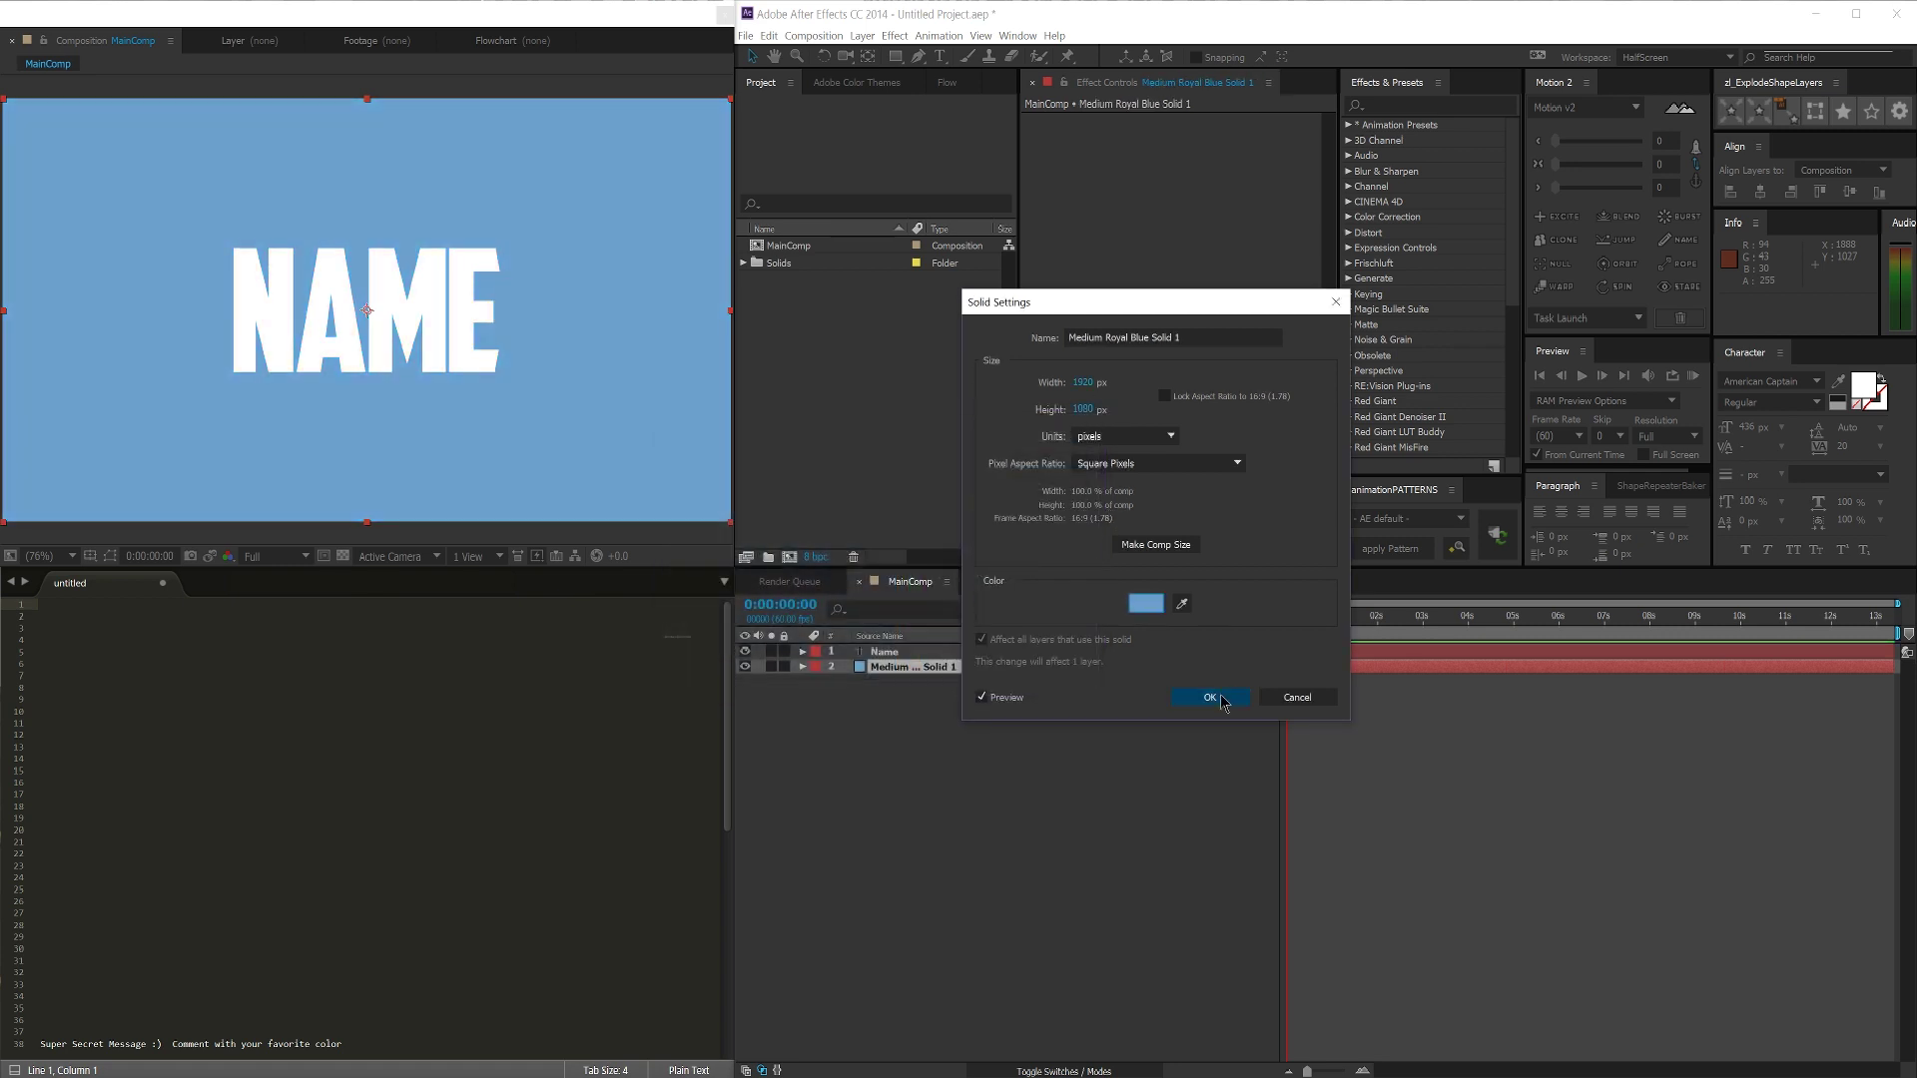
{"action": "left_click", "coordinate": [1209, 697]}
{"action": "left_click", "coordinate": [932, 769]}
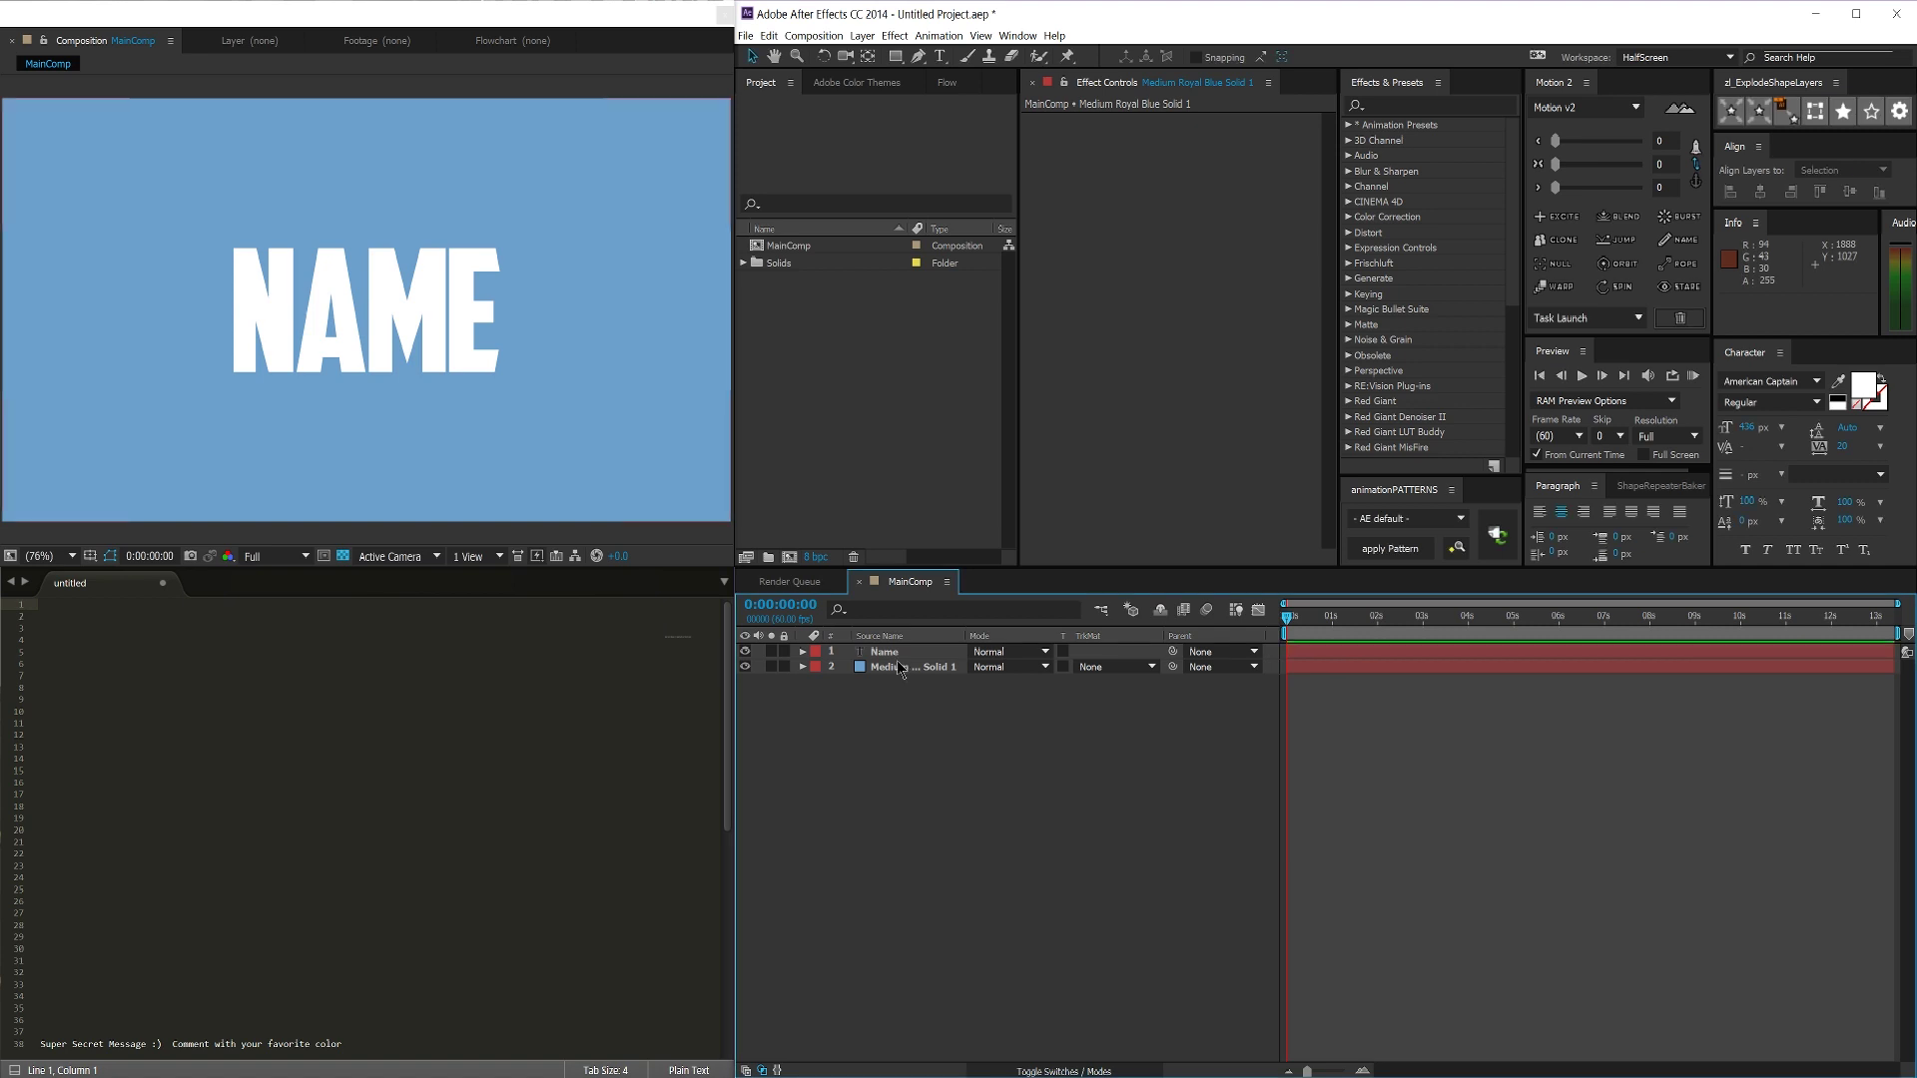
Step: Draw a square with the Rectangle tool to the lower right of NAME
{"action": "left_click", "coordinate": [897, 58]}
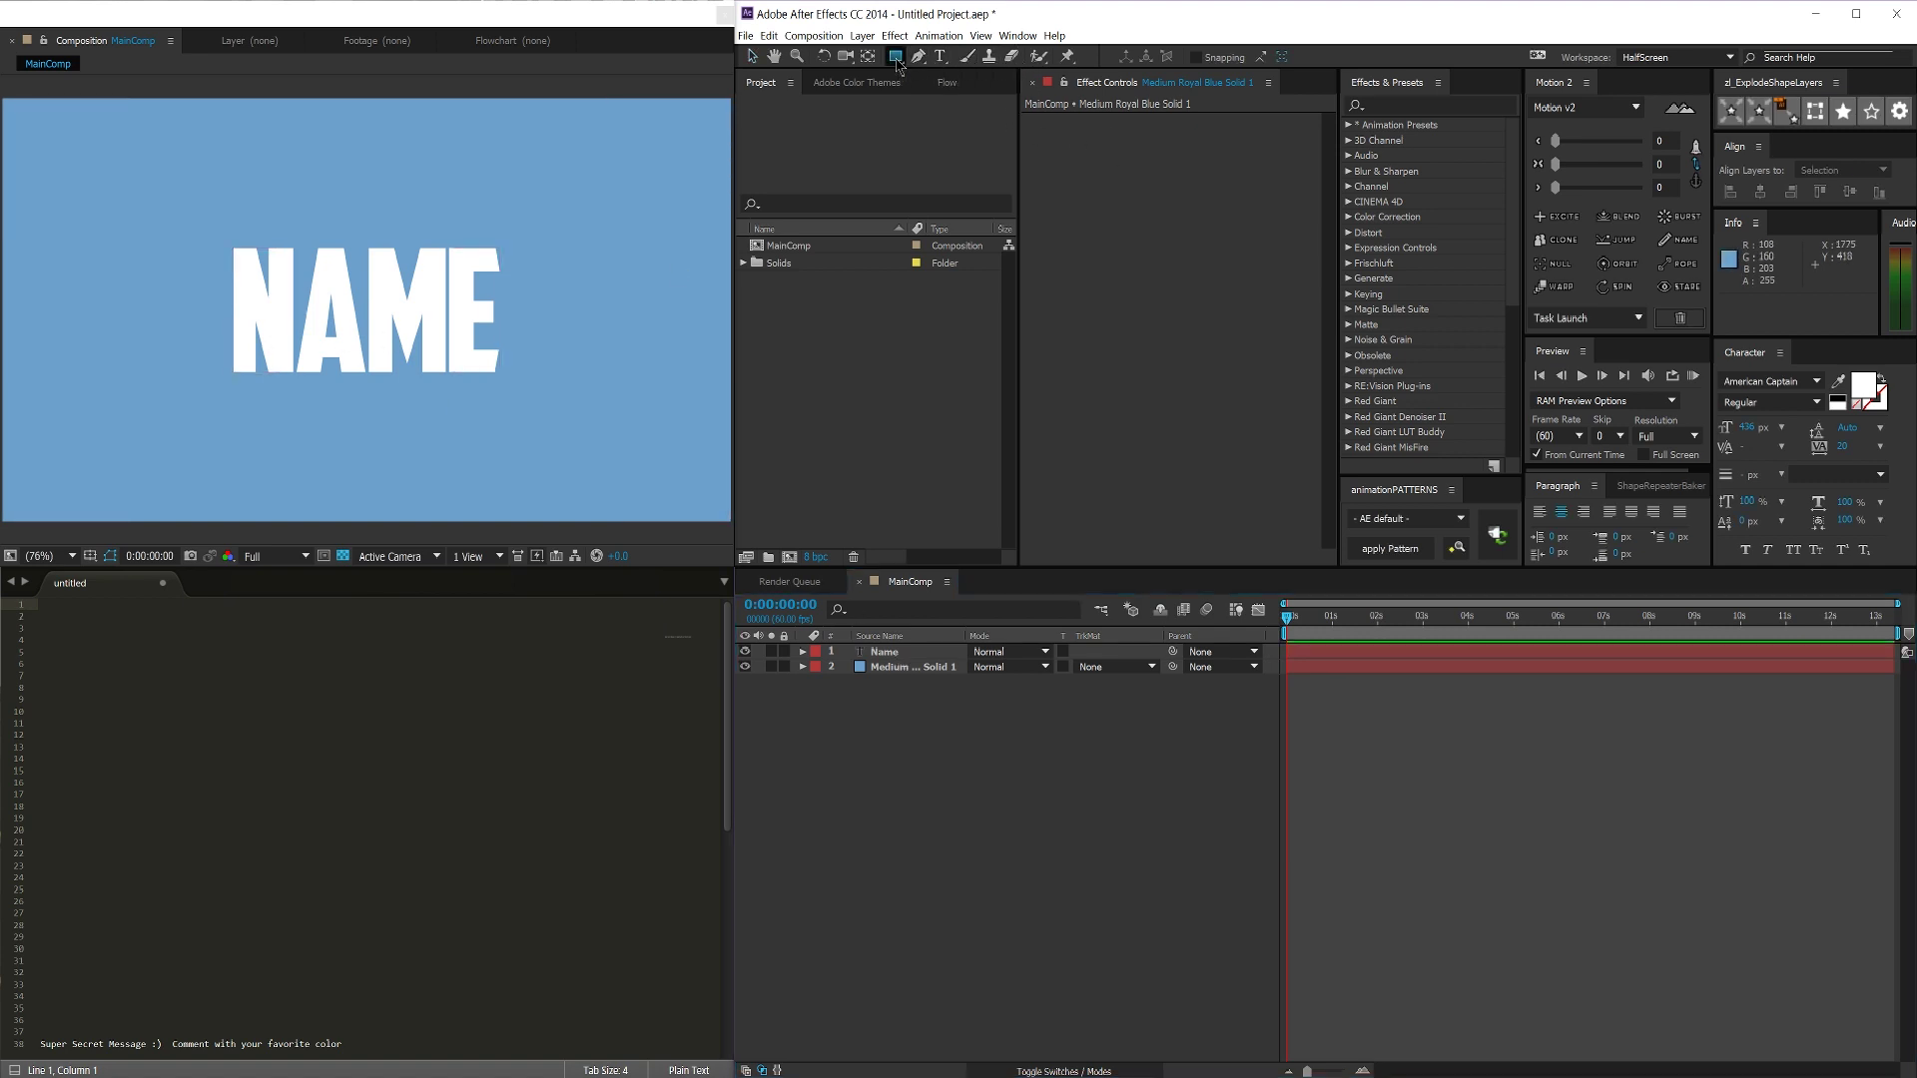
{"action": "left_click", "coordinate": [953, 63]}
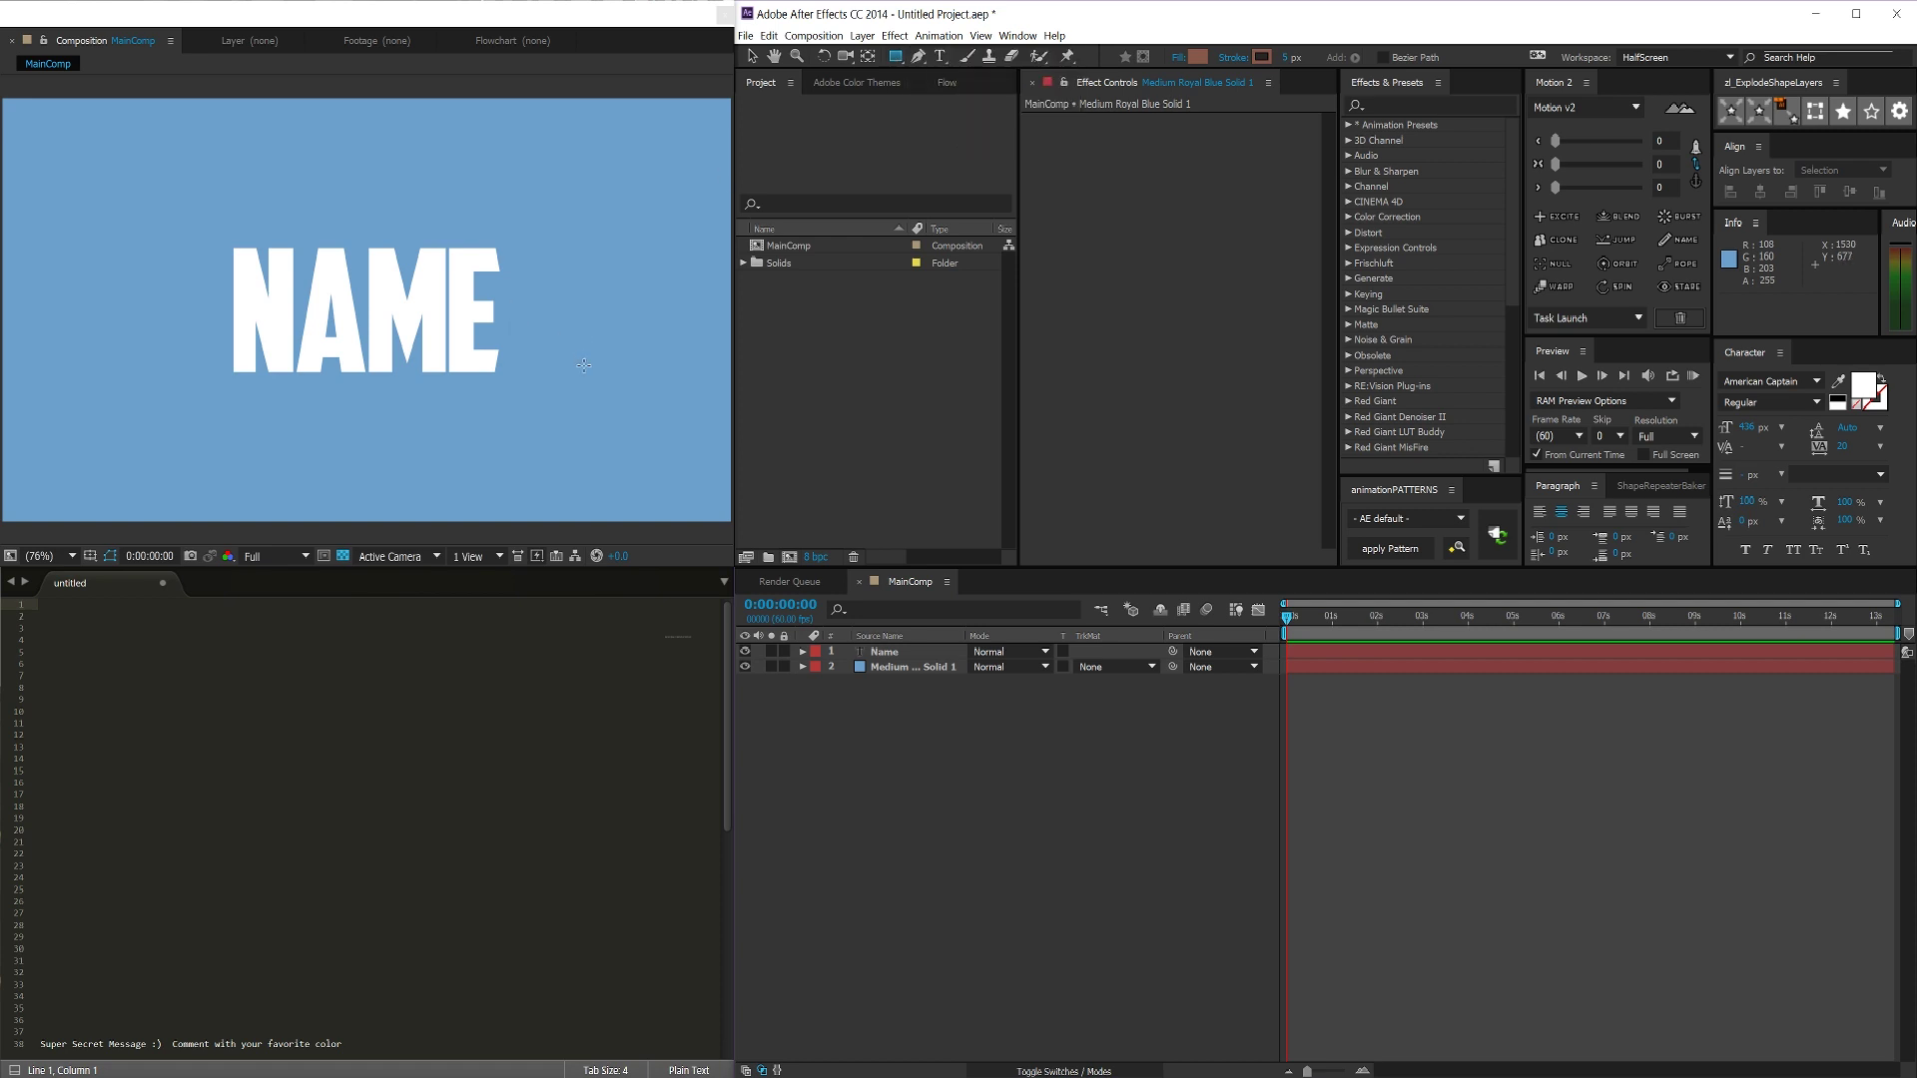
{"action": "left_click_drag", "start_coordinate": [584, 365], "coordinate": [659, 445]}
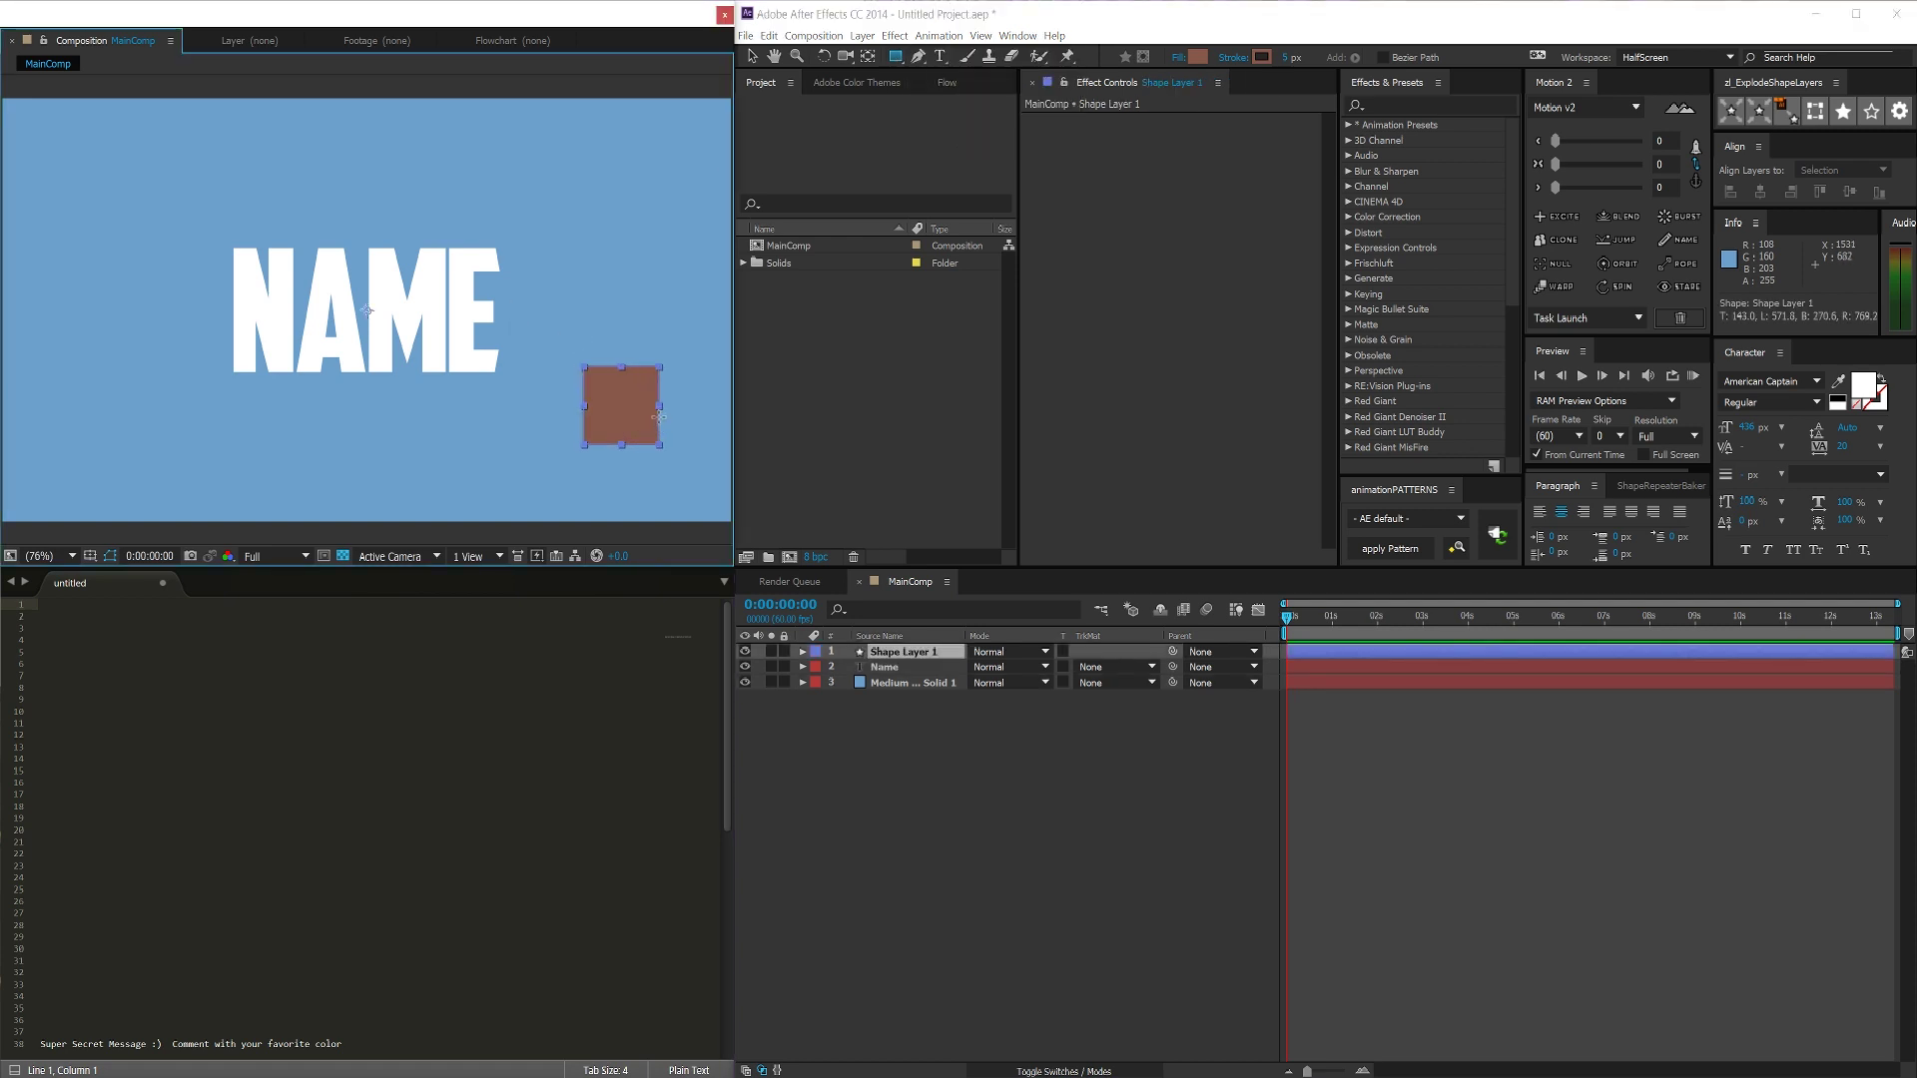
Step: Give the square a light green DFFFBE fill and a 0 px stroke
{"action": "left_click", "coordinate": [1197, 57]}
{"action": "left_click", "coordinate": [675, 456]}
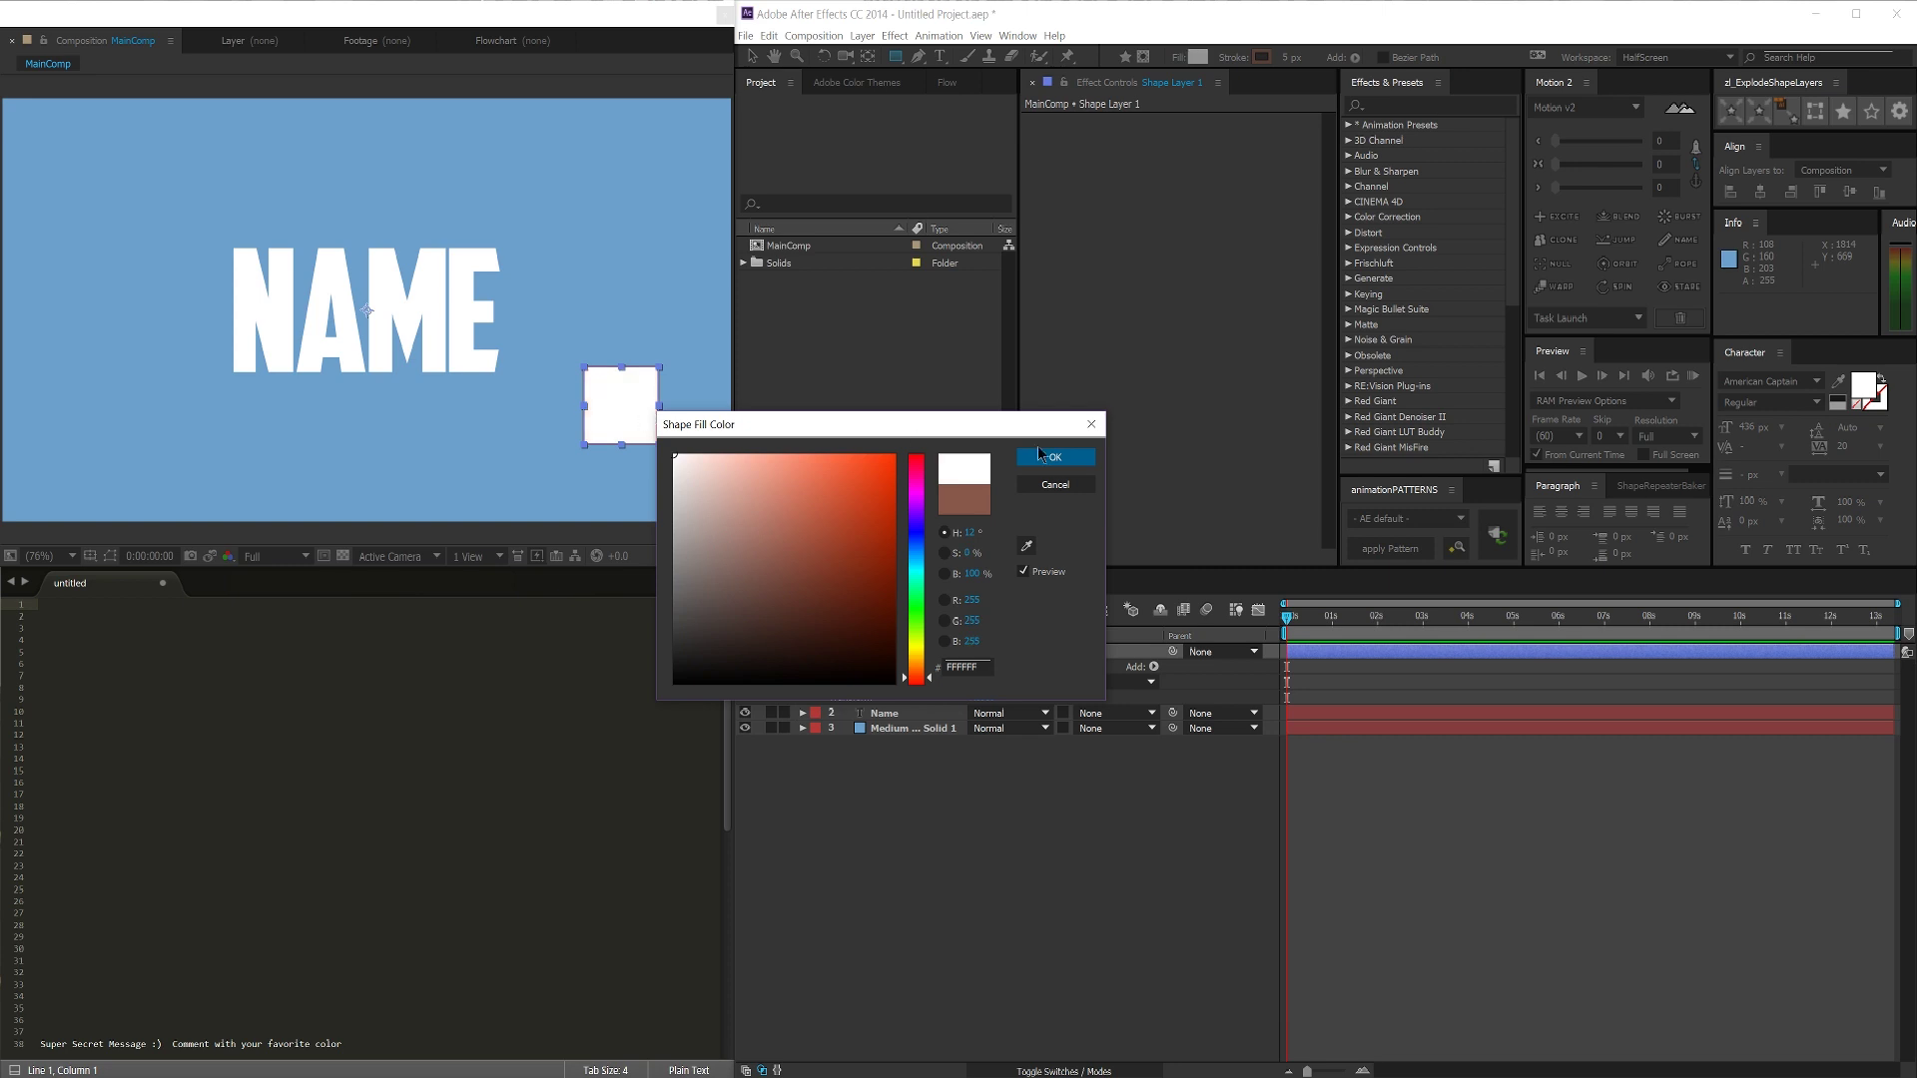
{"action": "left_click_drag", "start_coordinate": [675, 589], "coordinate": [670, 542]}
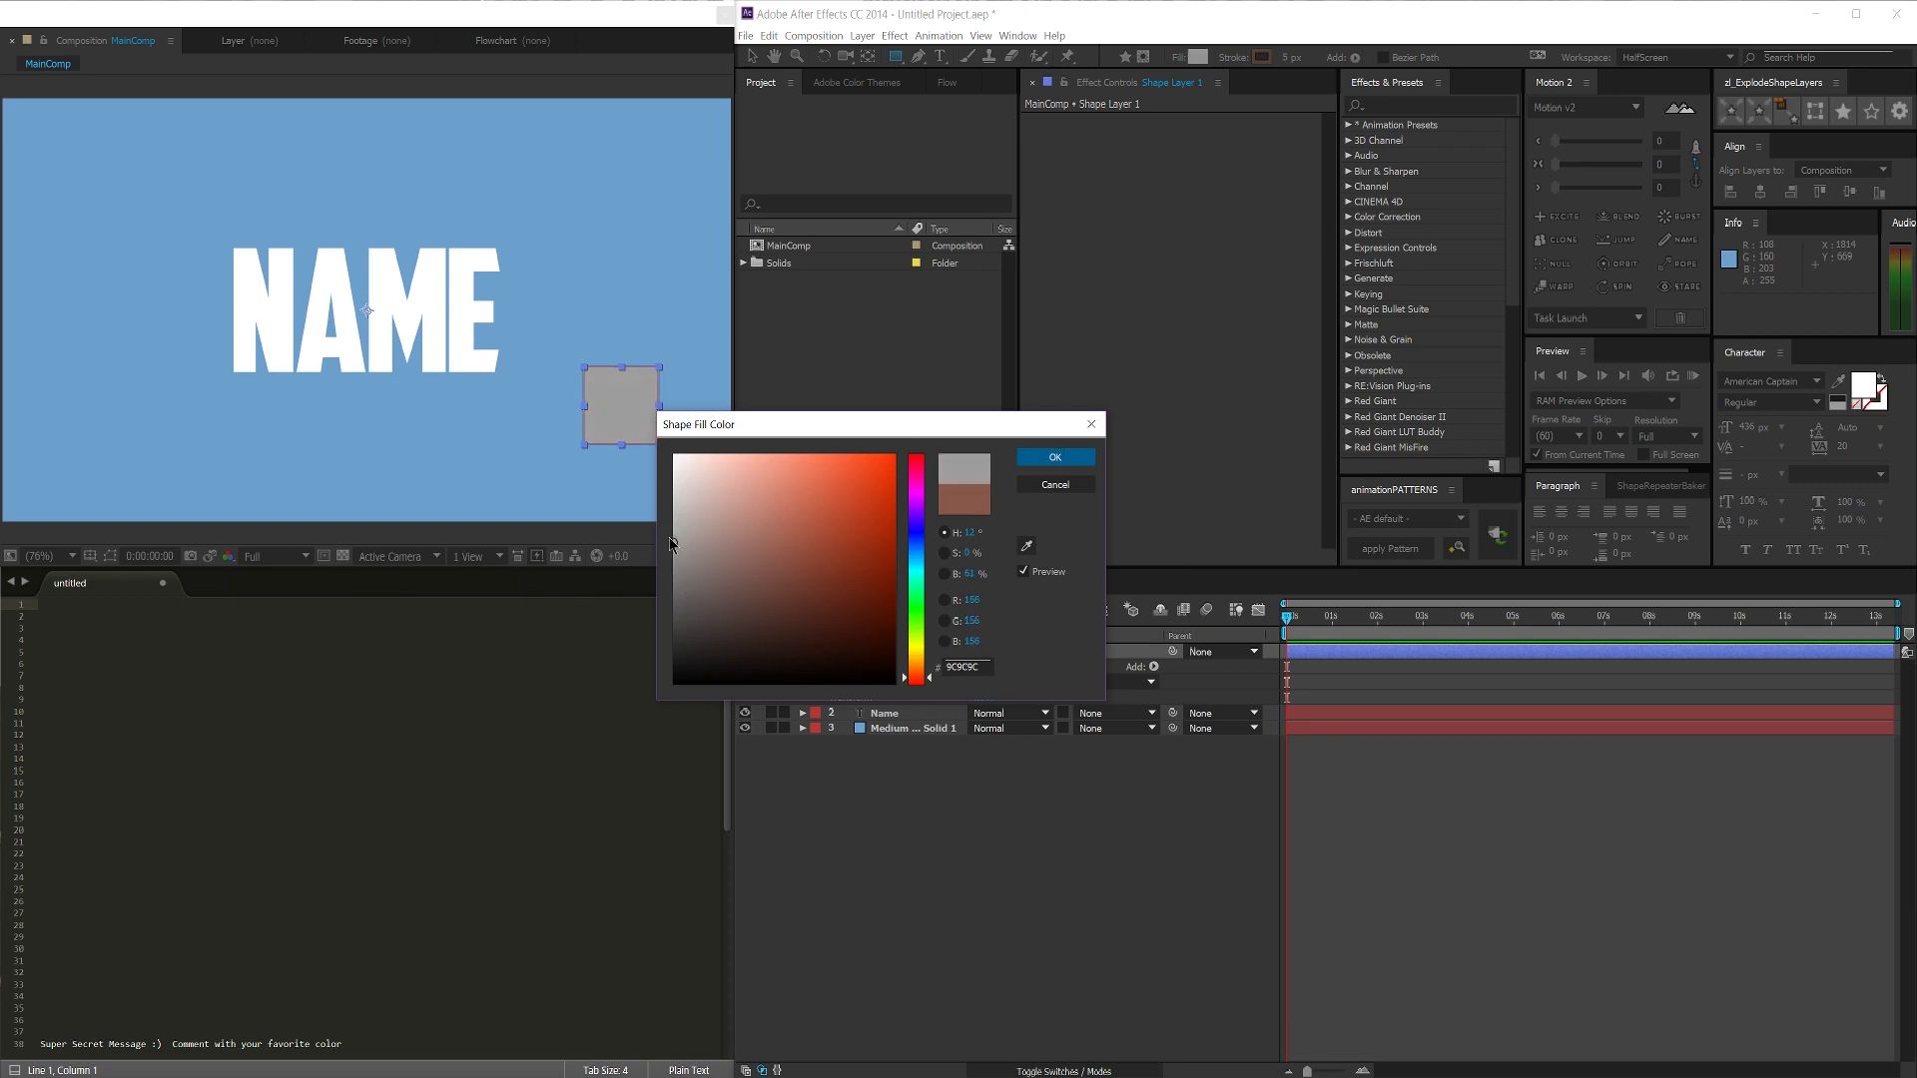
{"action": "left_click_drag", "start_coordinate": [914, 621], "coordinate": [915, 628]}
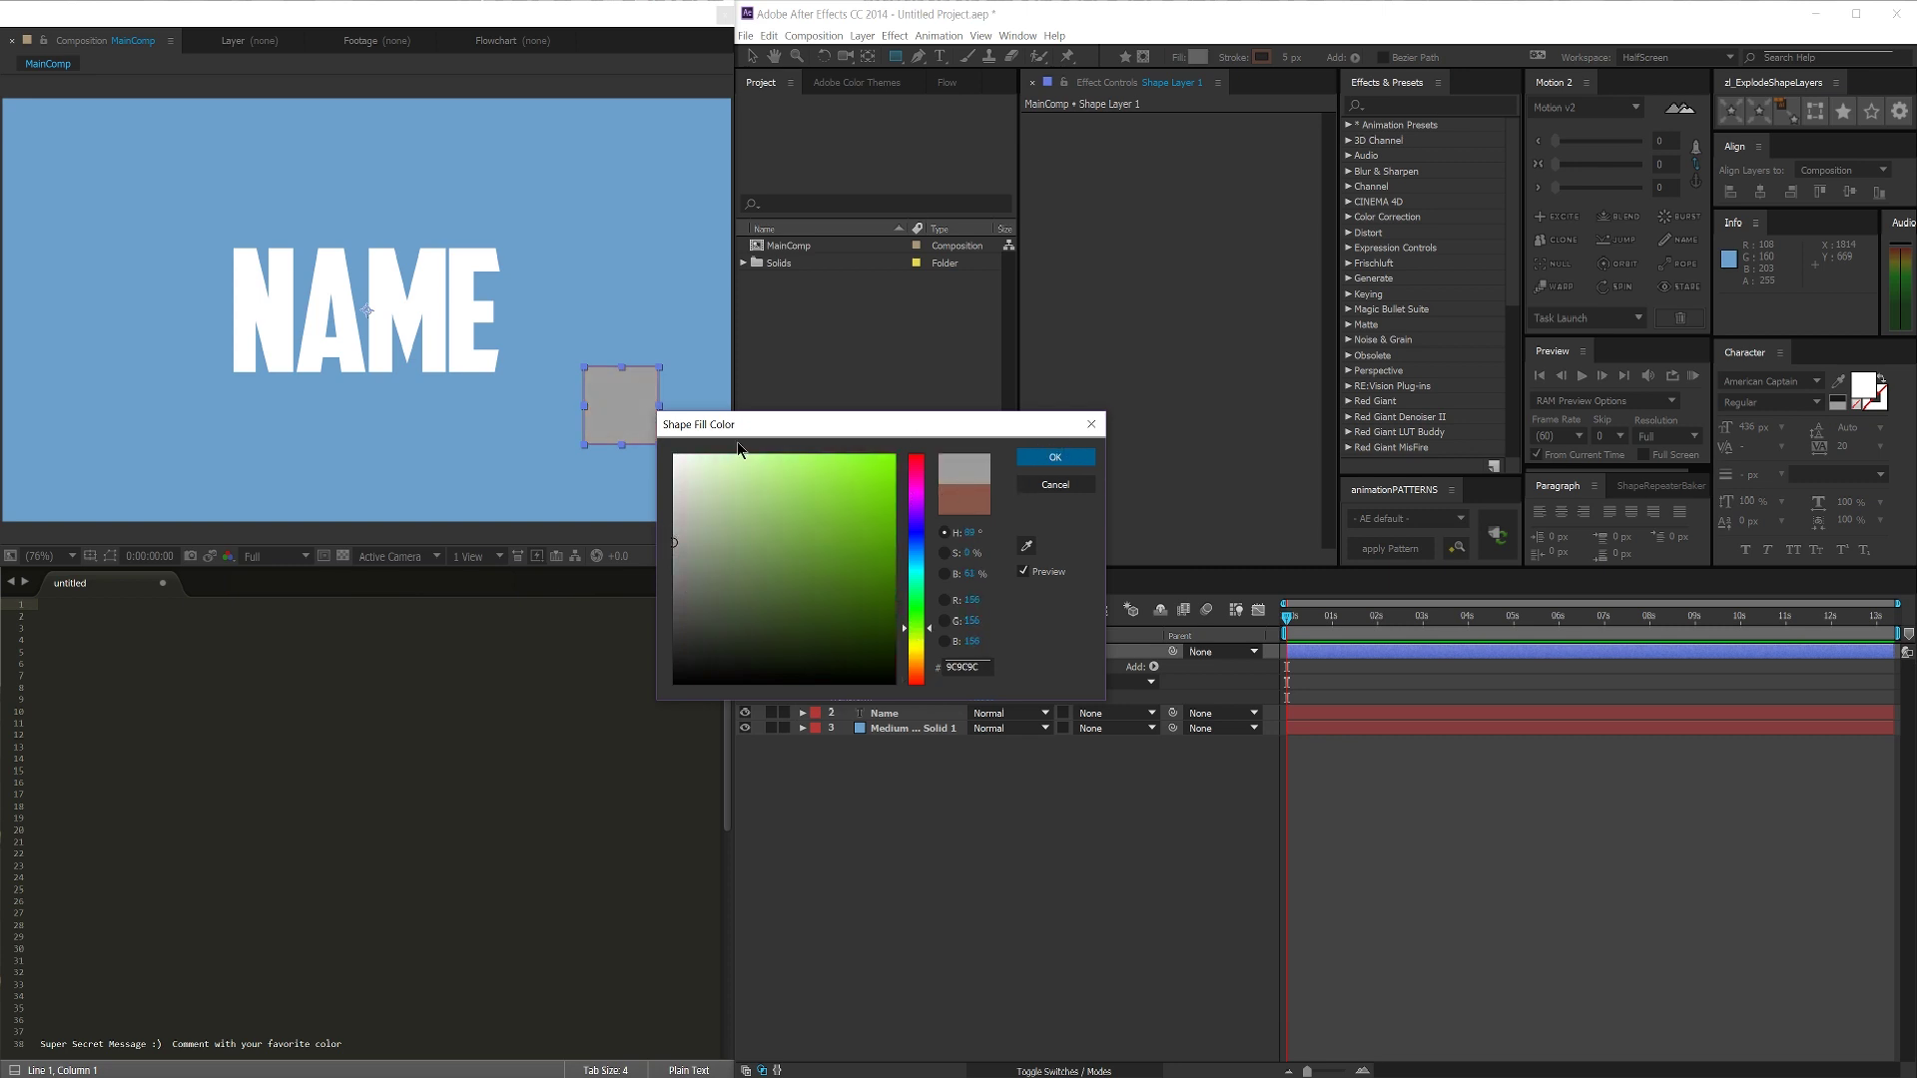
{"action": "mouse_move", "coordinate": [739, 451]}
{"action": "left_mouse_down"}
{"action": "mouse_move", "coordinate": [769, 468]}
{"action": "mouse_move", "coordinate": [730, 430]}
{"action": "left_mouse_up"}
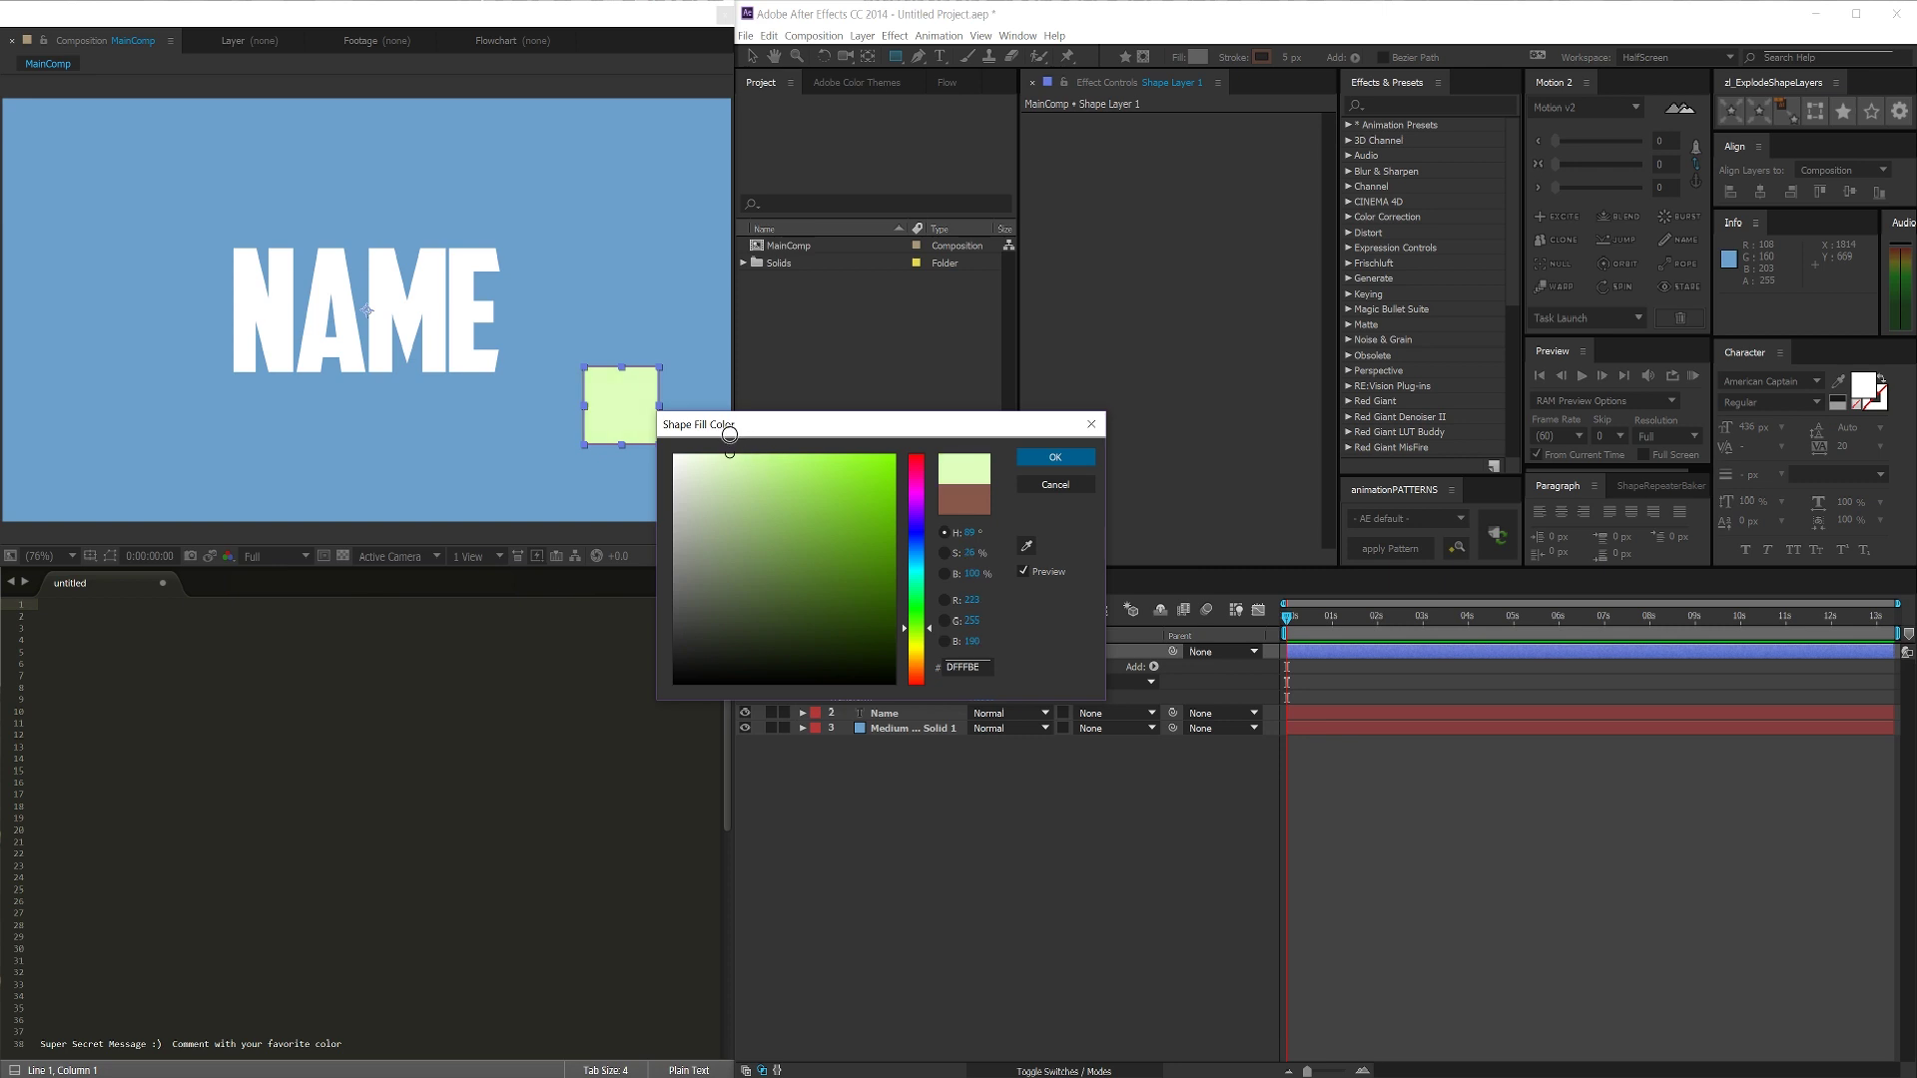
{"action": "left_click", "coordinate": [1066, 448]}
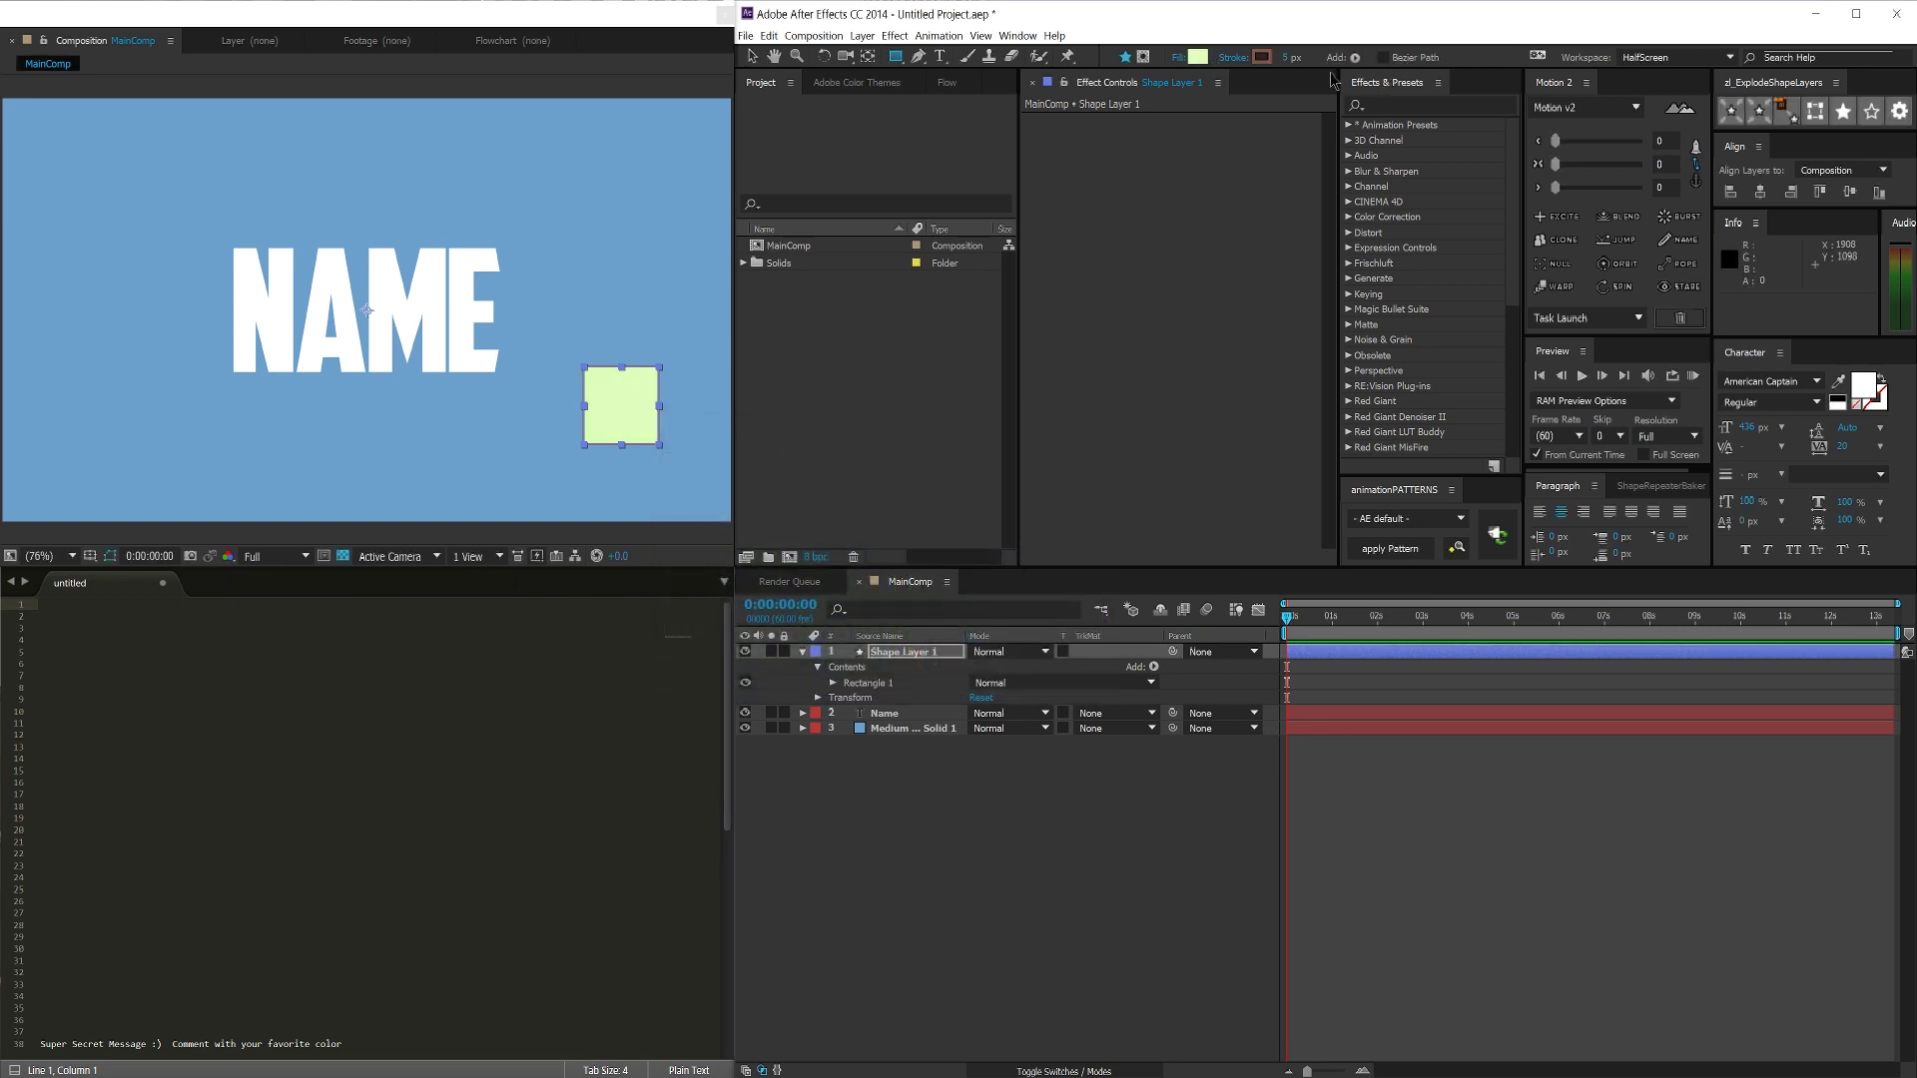
{"action": "left_click_drag", "start_coordinate": [1286, 61], "coordinate": [1248, 64]}
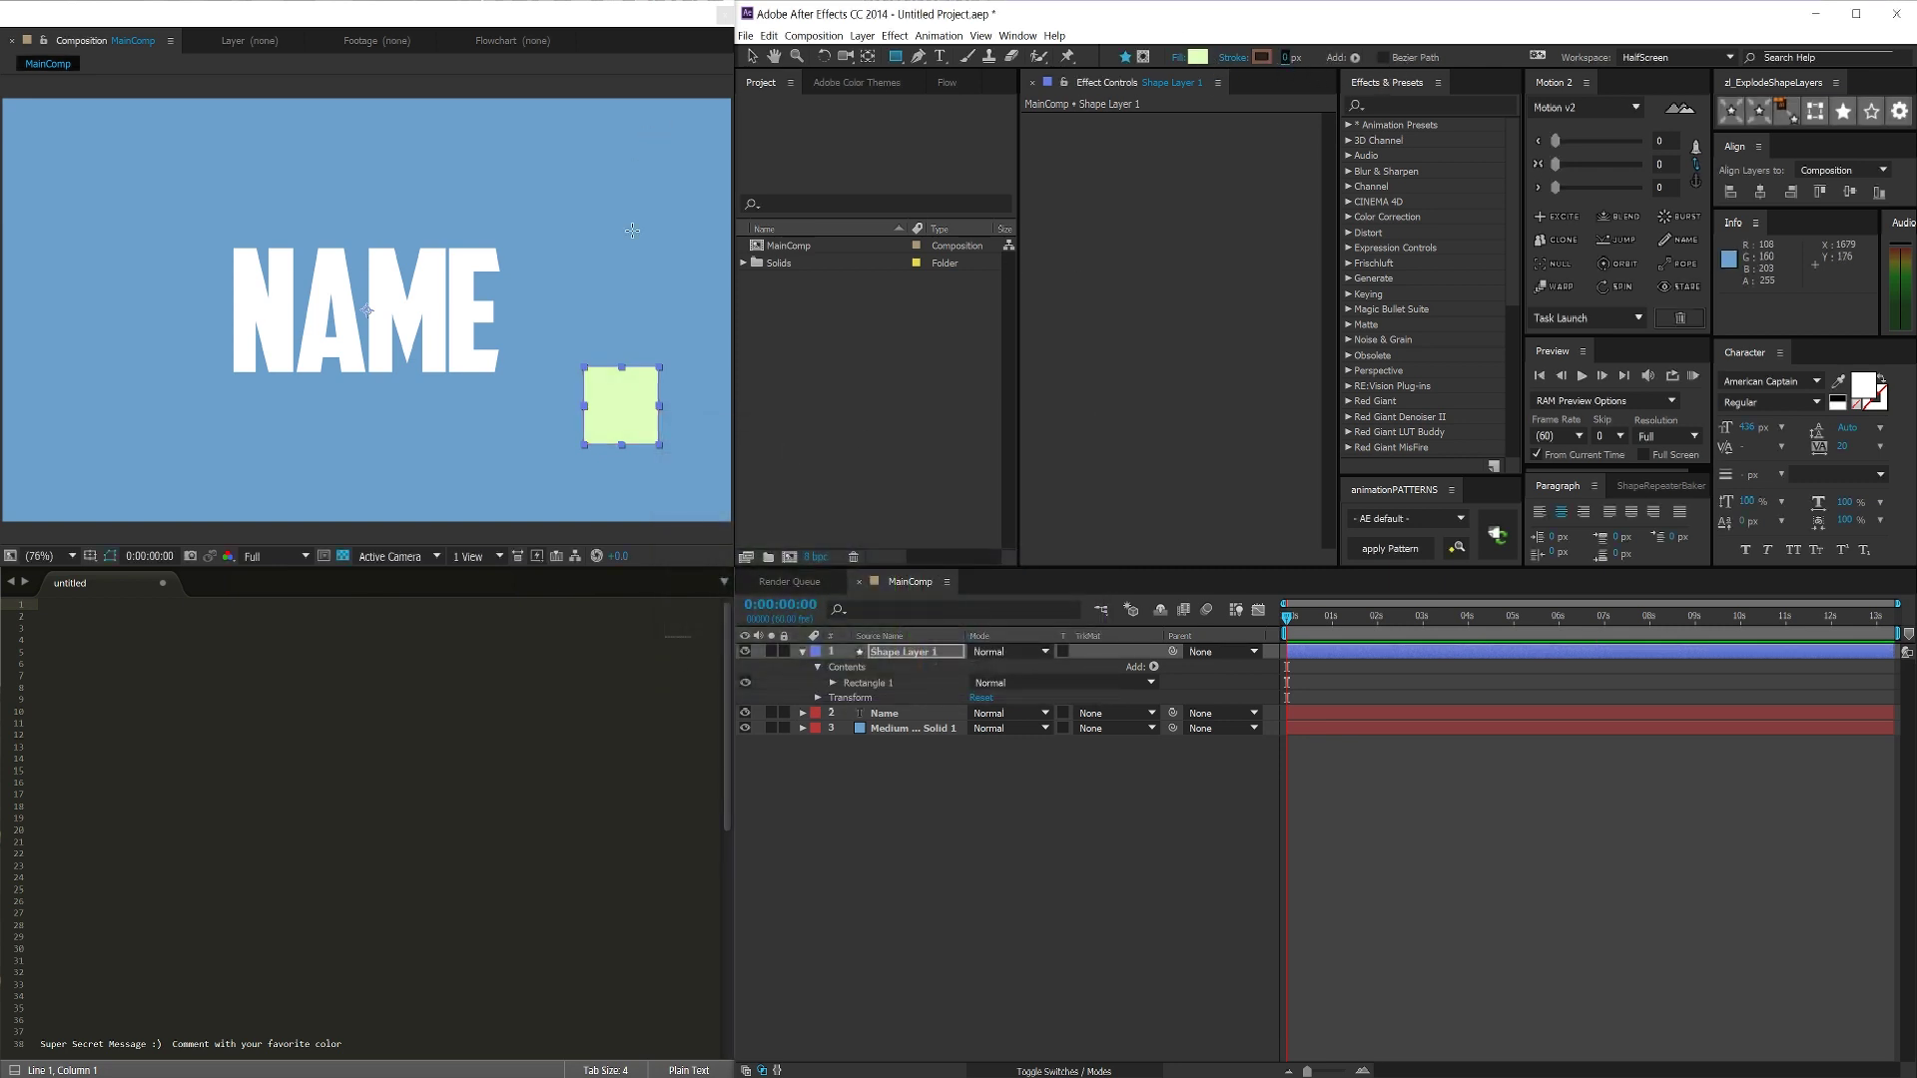
{"action": "left_click", "coordinate": [976, 903]}
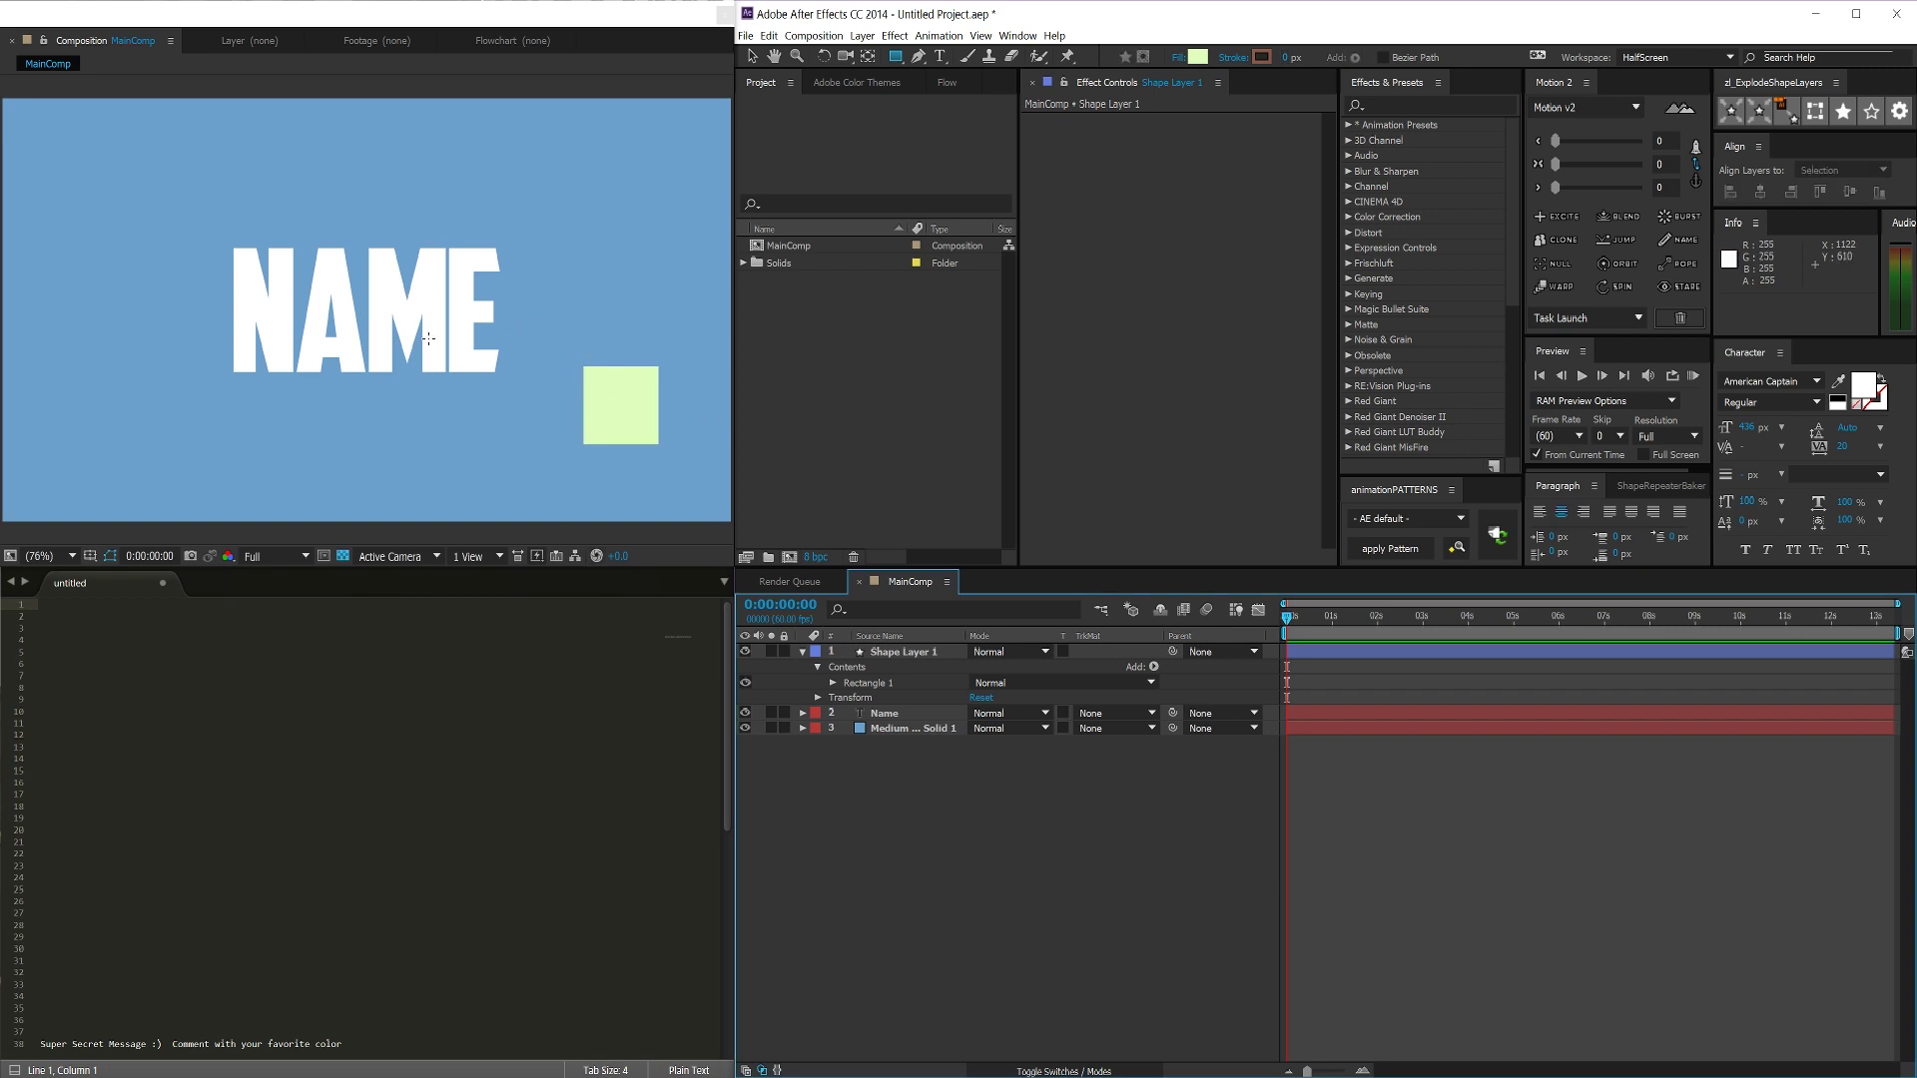
{"action": "key", "text": "v"}
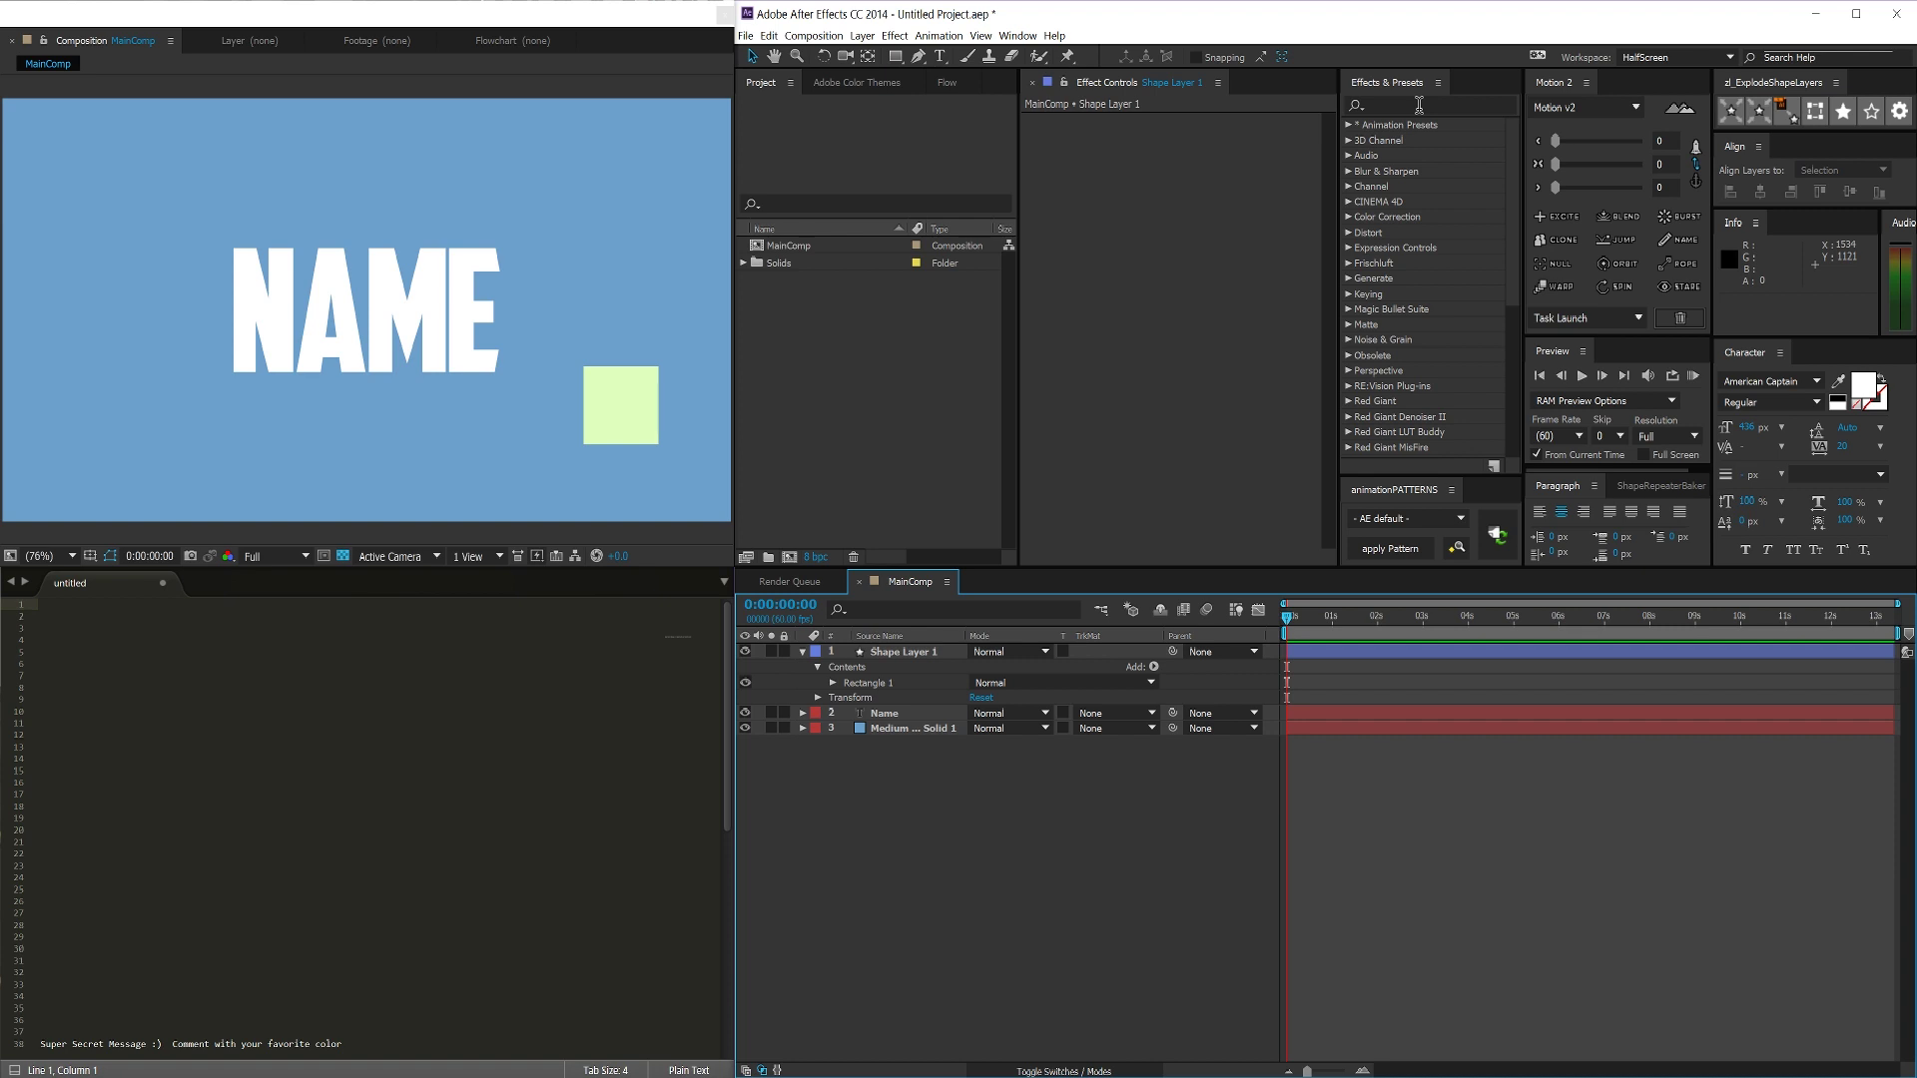
Step: Scatter duplicates of the green square and place a NAME copy below the original
{"action": "left_click", "coordinate": [654, 411]}
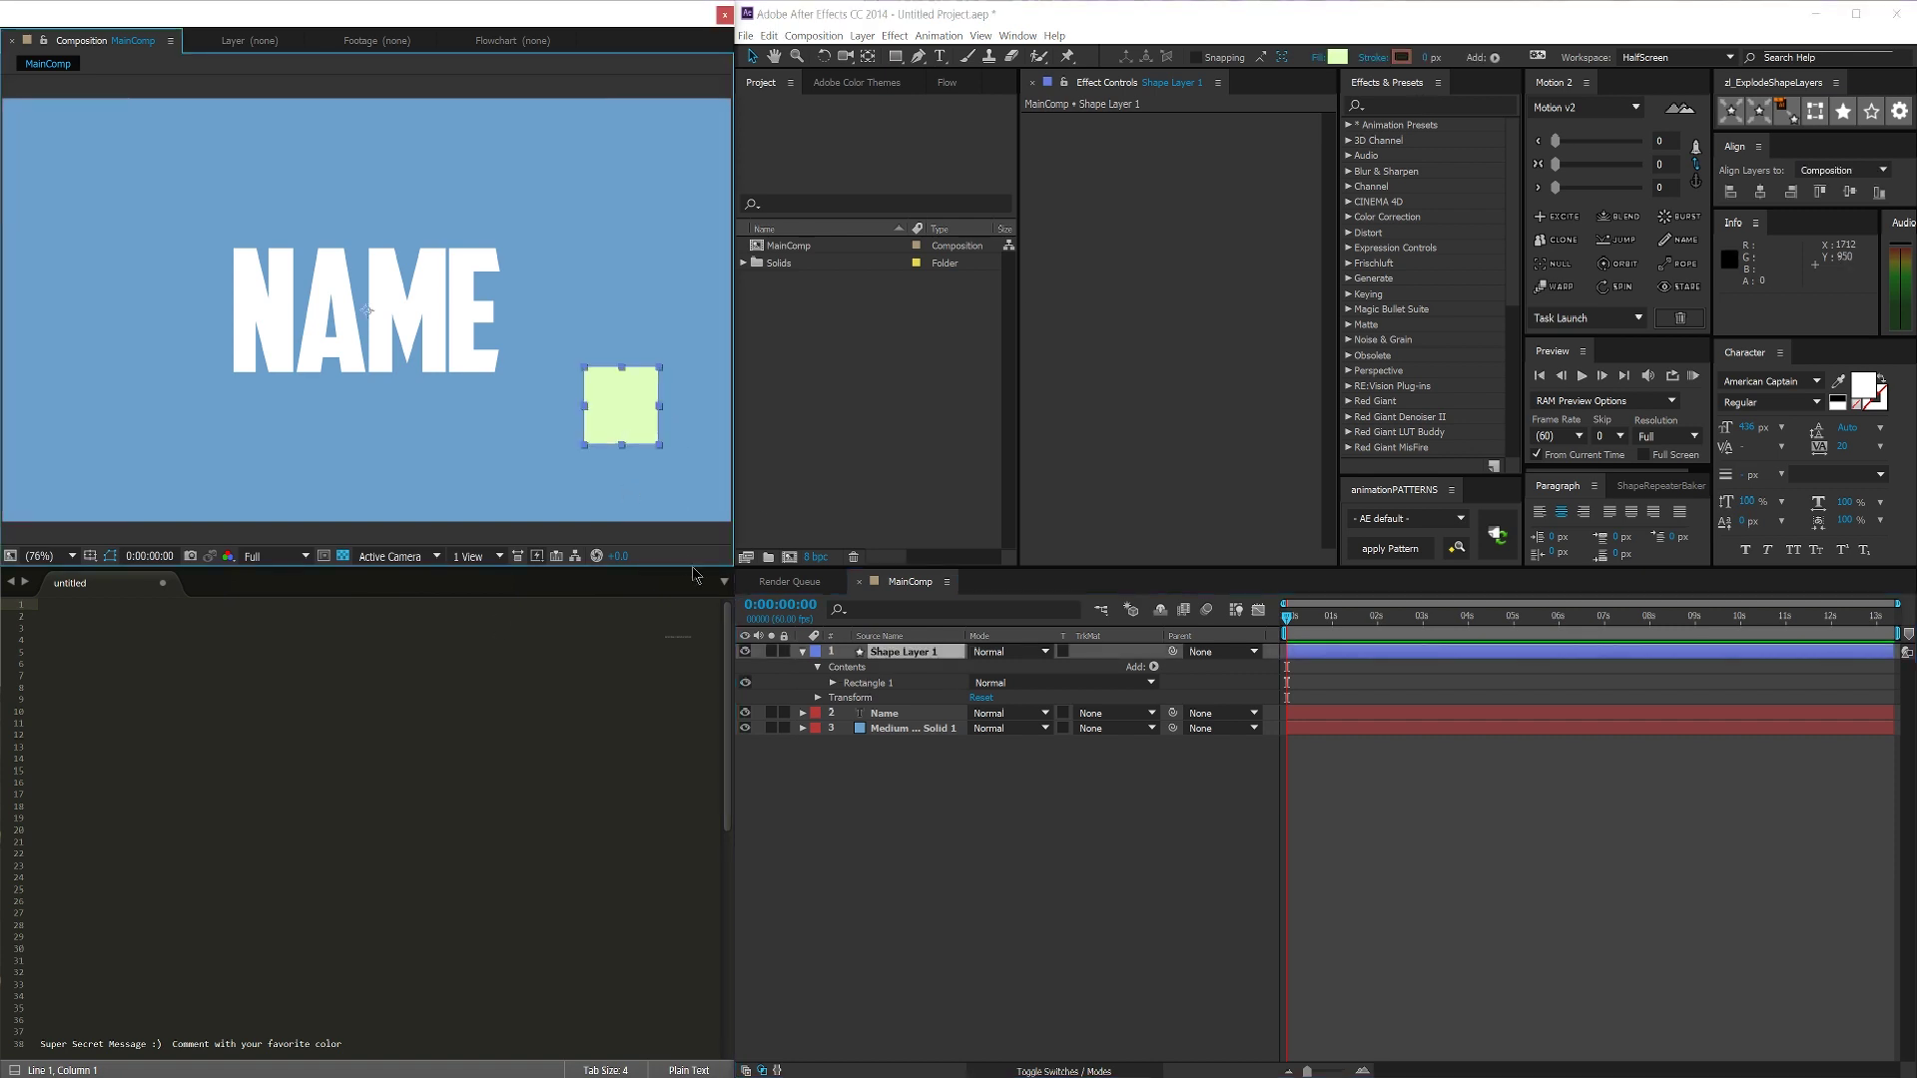
{"action": "key", "text": "ctrl+d"}
{"action": "left_click_drag", "start_coordinate": [642, 440], "coordinate": [60, 286]}
{"action": "key", "text": "ctrl+d"}
{"action": "key", "text": "ctrl+d"}
{"action": "key", "text": "ctrl+d"}
{"action": "key", "text": "ctrl+d"}
{"action": "key", "text": "ctrl+d"}
{"action": "left_click", "coordinate": [334, 372]}
{"action": "key", "text": "ctrl+d"}
{"action": "left_click_drag", "start_coordinate": [335, 372], "coordinate": [357, 518]}
{"action": "left_click", "coordinate": [633, 309]}
{"action": "key", "text": "ctrl+d"}
{"action": "left_click_drag", "start_coordinate": [633, 309], "coordinate": [667, 125]}
Step: Select all square and NAME layers, then open and cancel Pre-compose
{"action": "key", "text": "F2"}
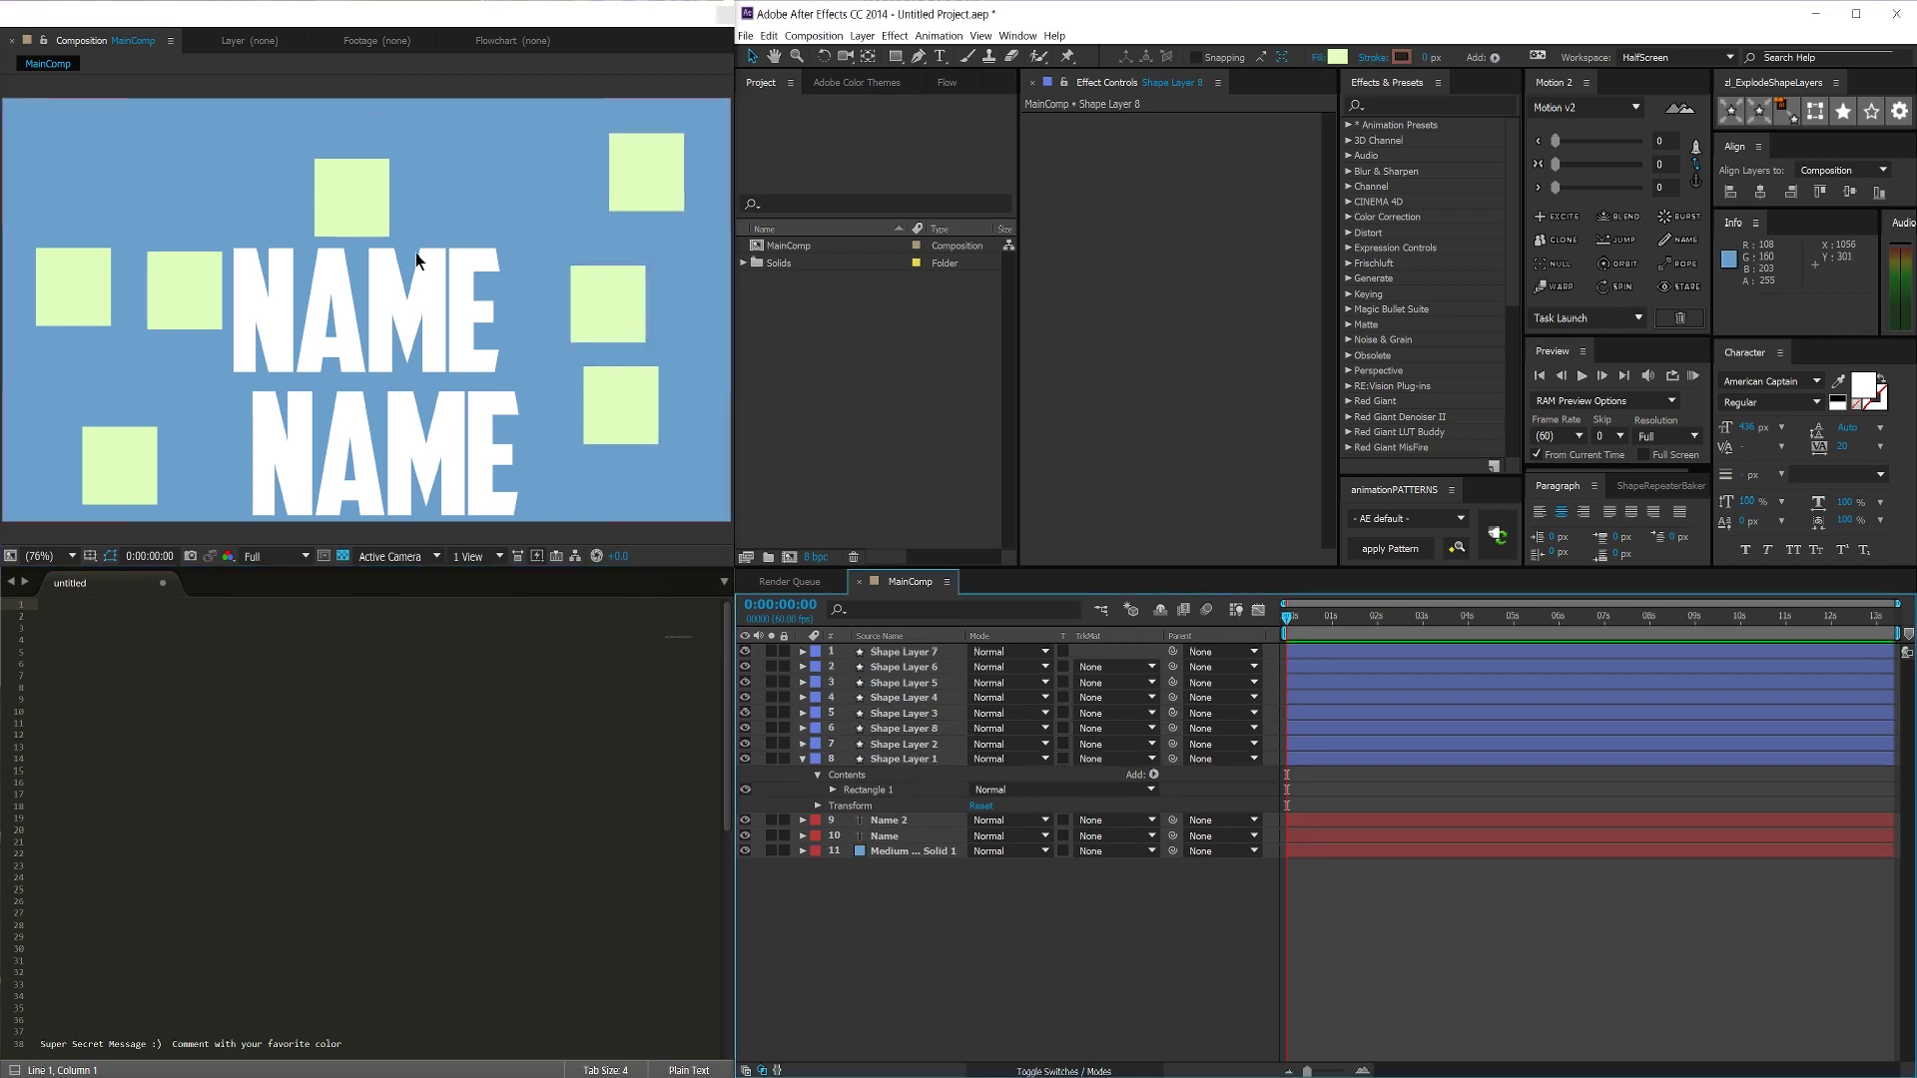
{"action": "left_click", "coordinate": [902, 651]}
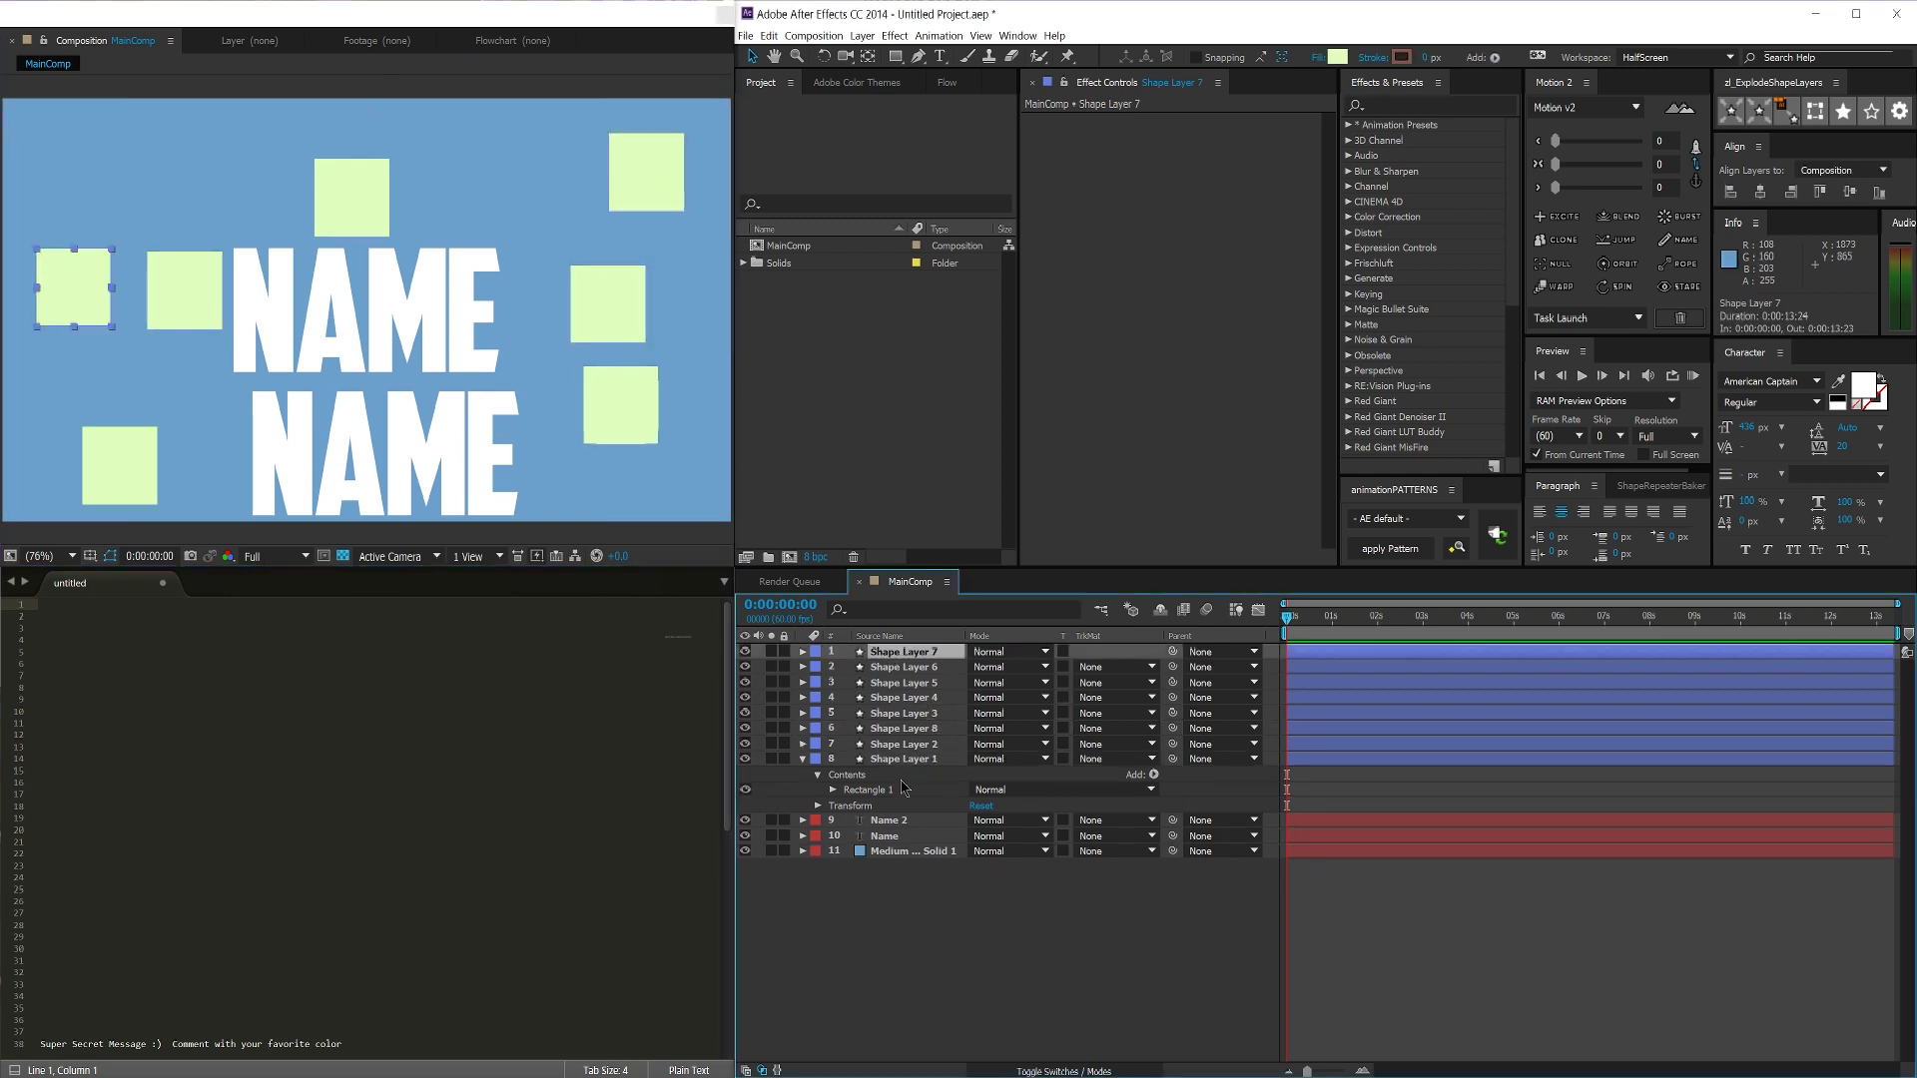
{"action": "left_click", "coordinate": [901, 839], "text": "shift"}
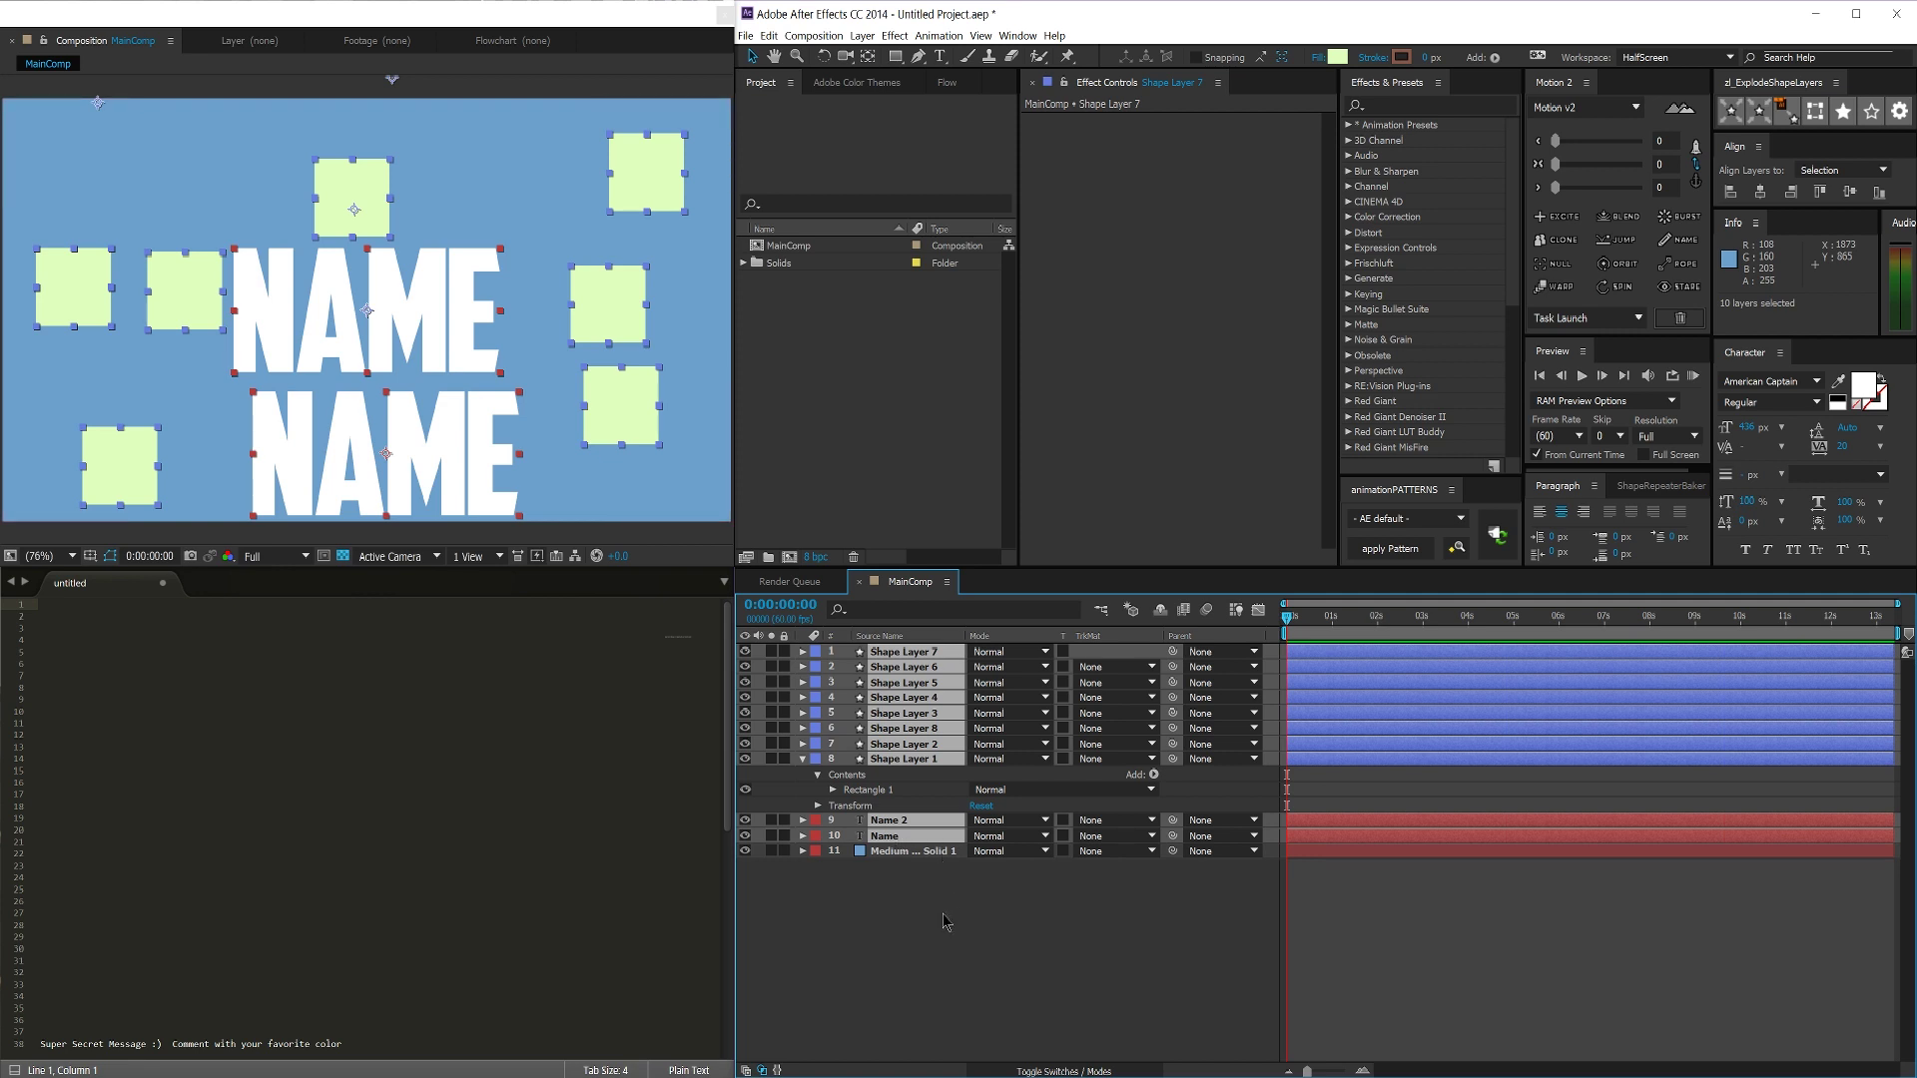
{"action": "key", "text": "ctrl+shift+c"}
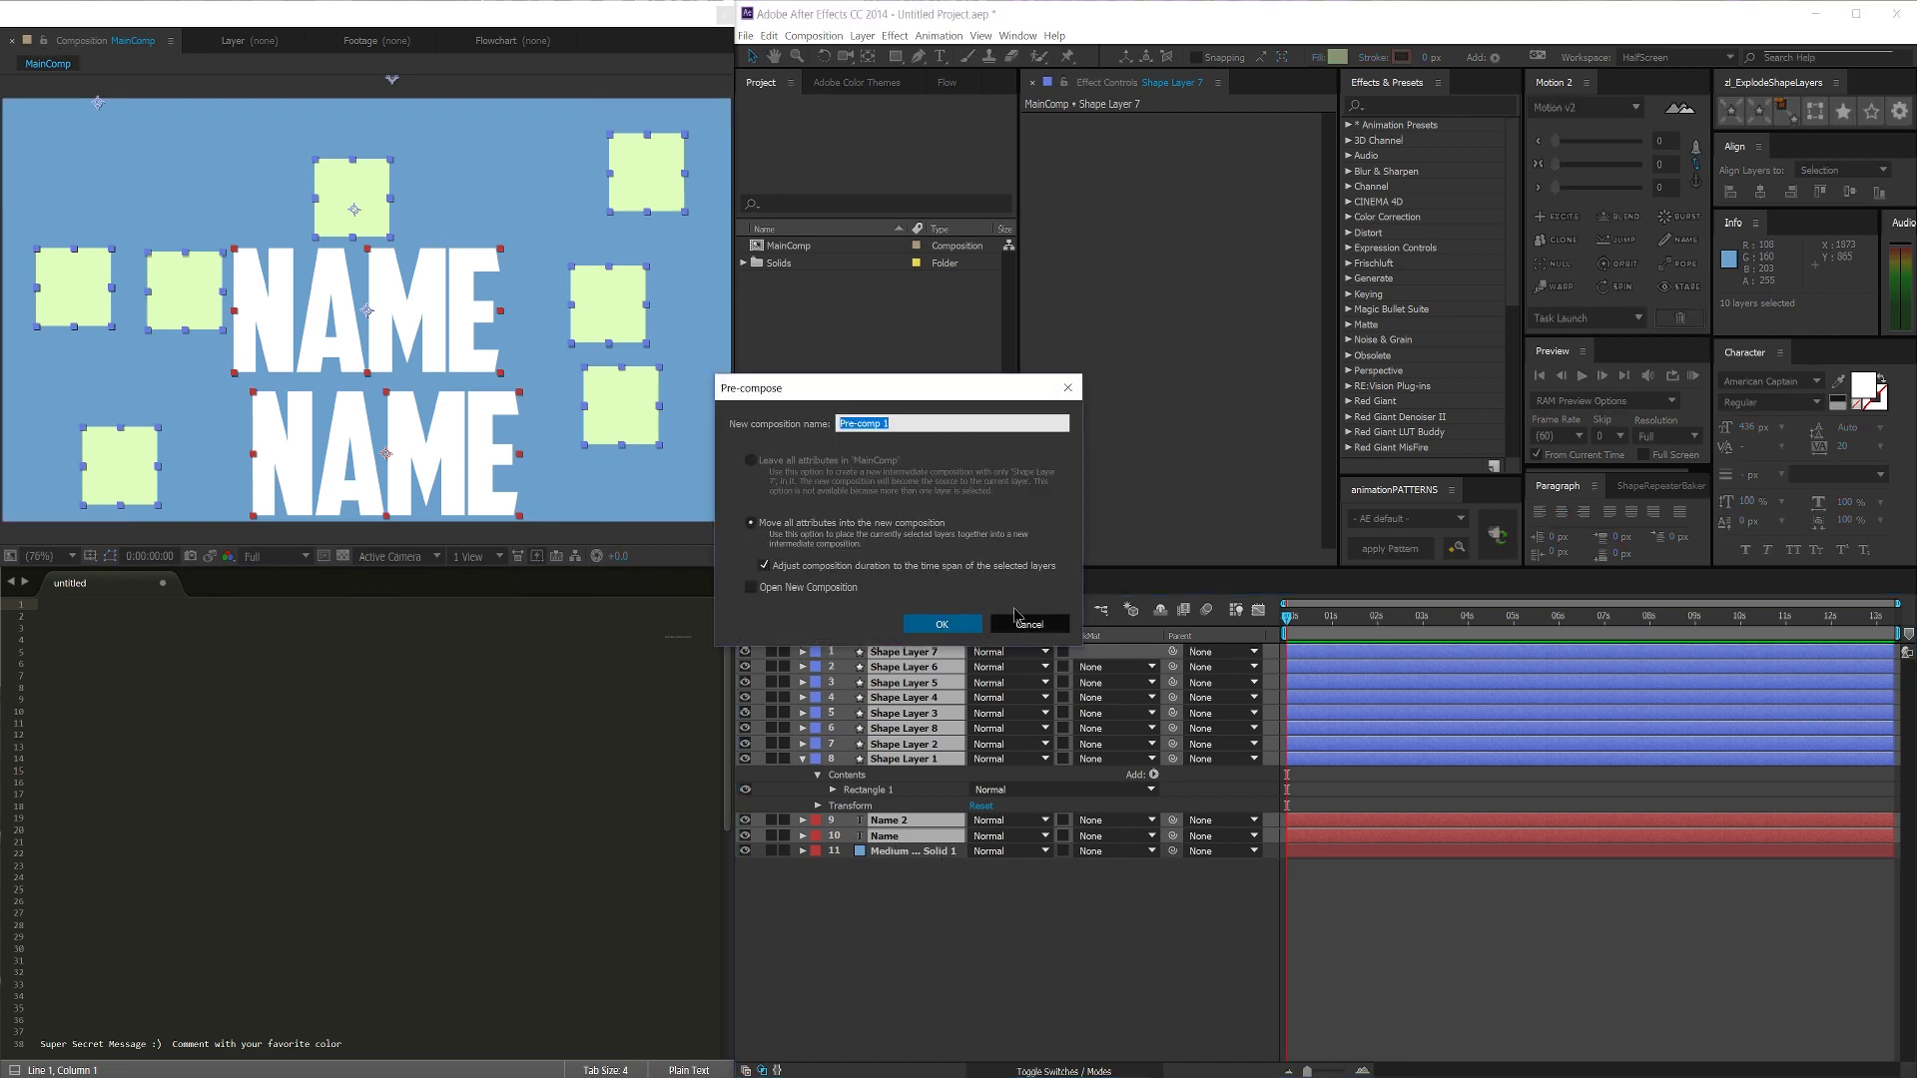
{"action": "left_click", "coordinate": [1026, 623]}
{"action": "left_click", "coordinate": [1022, 901]}
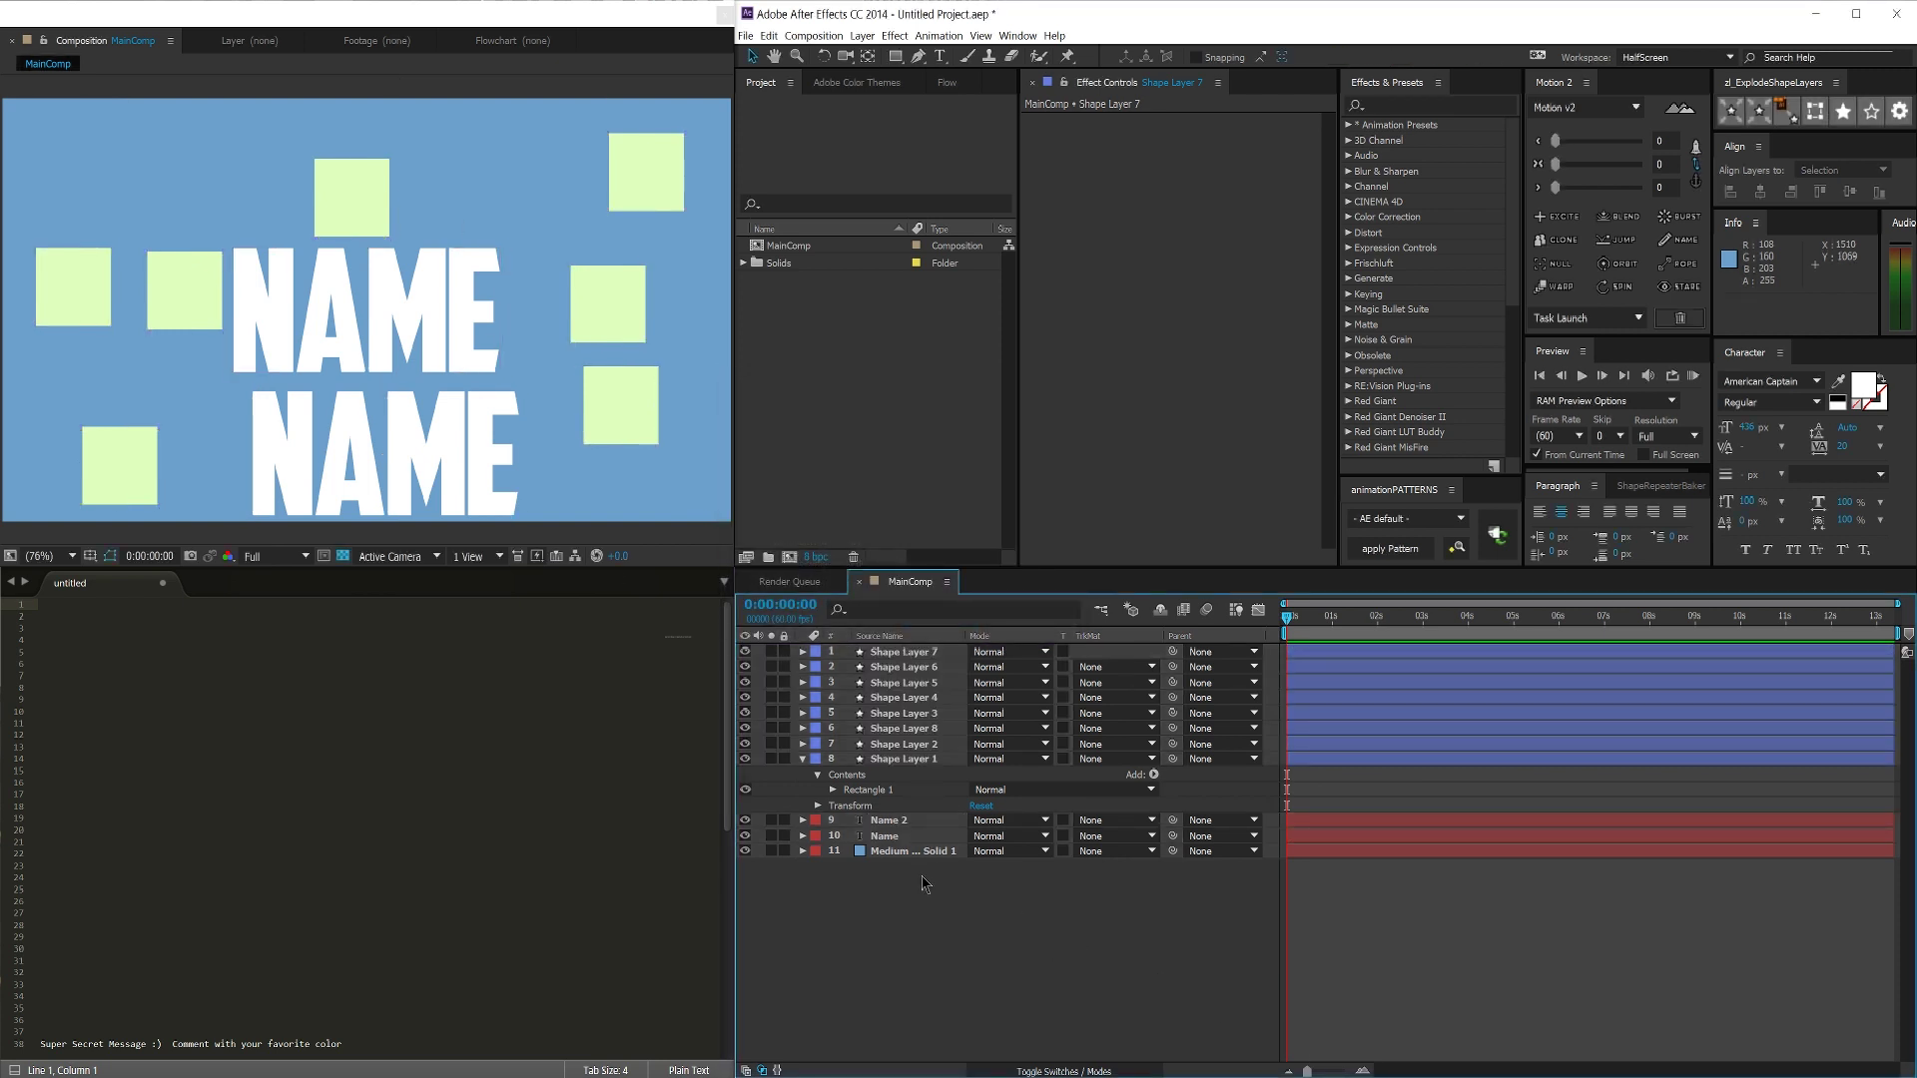
Step: Create Null 1 and rename it EffectControl_Shadow
{"action": "key", "text": "ctrl+alt+shift+y"}
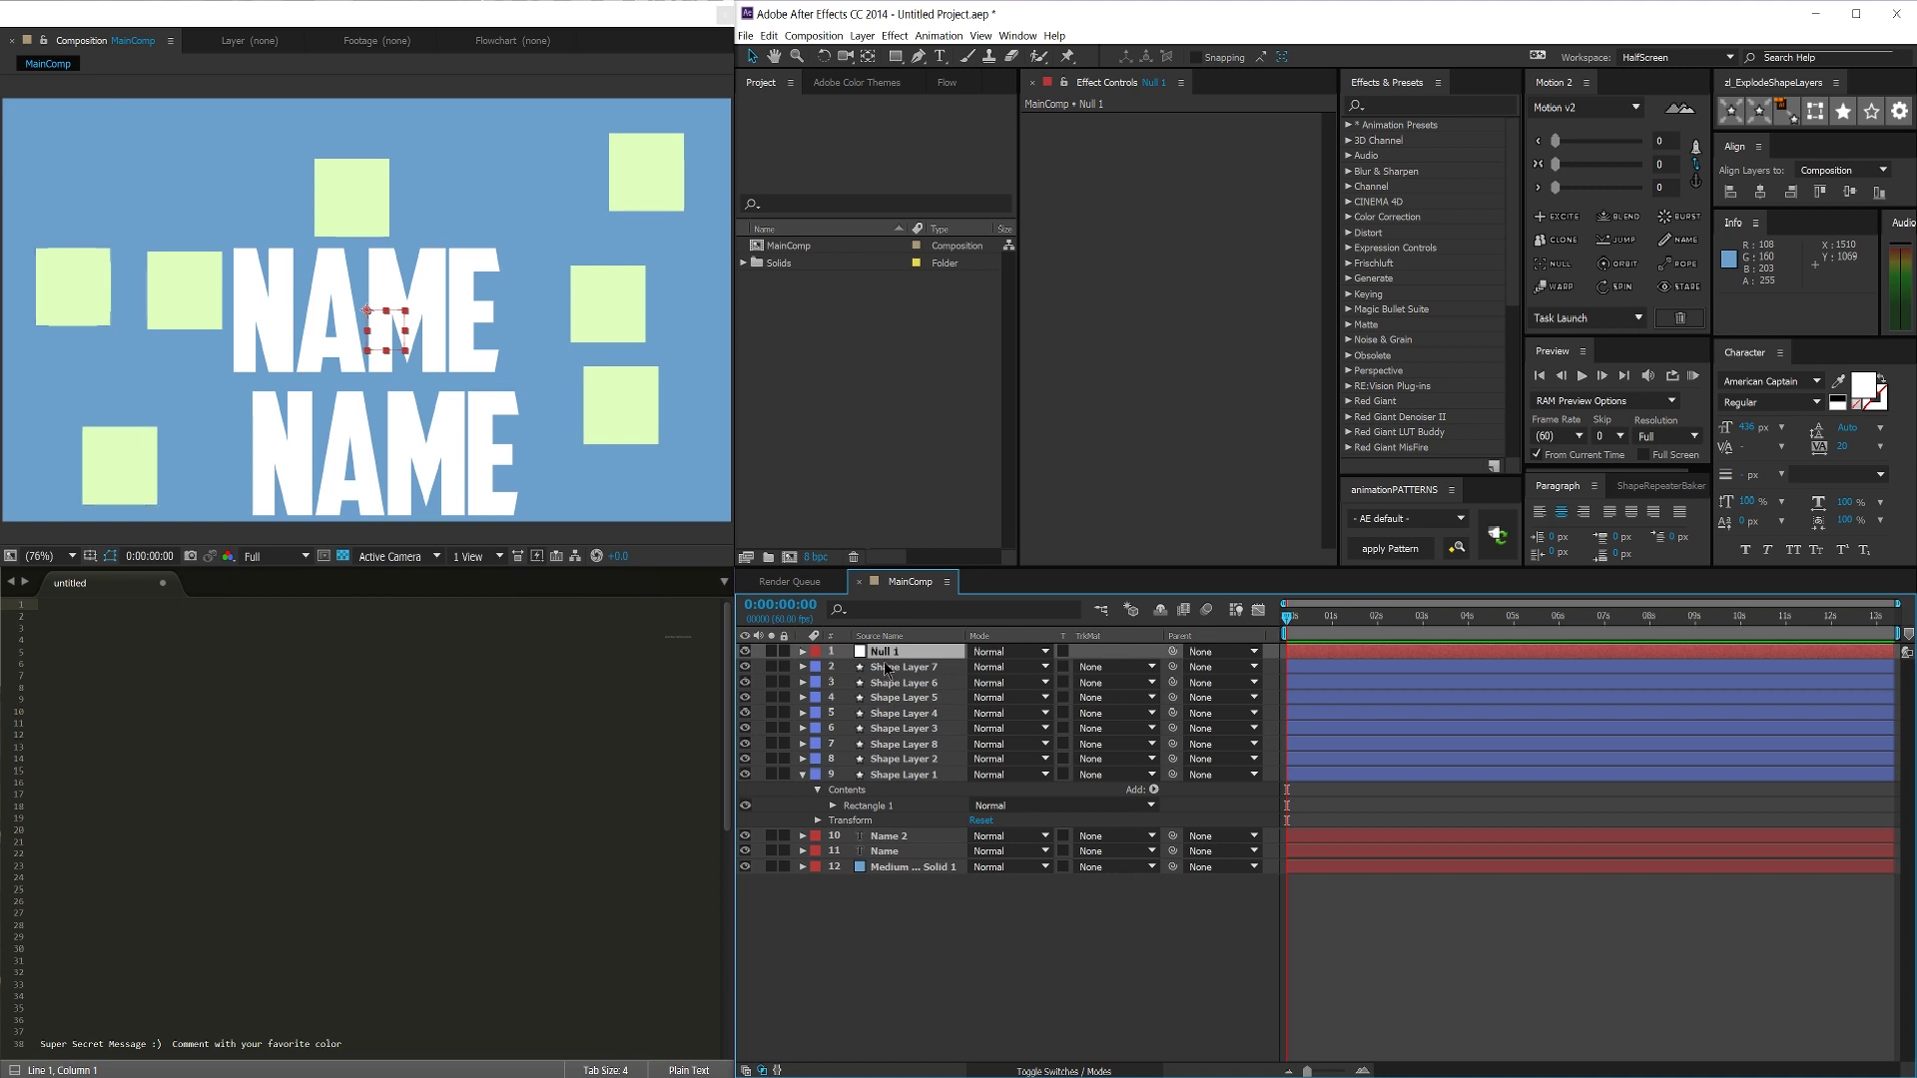
{"action": "right_click", "coordinate": [940, 914]}
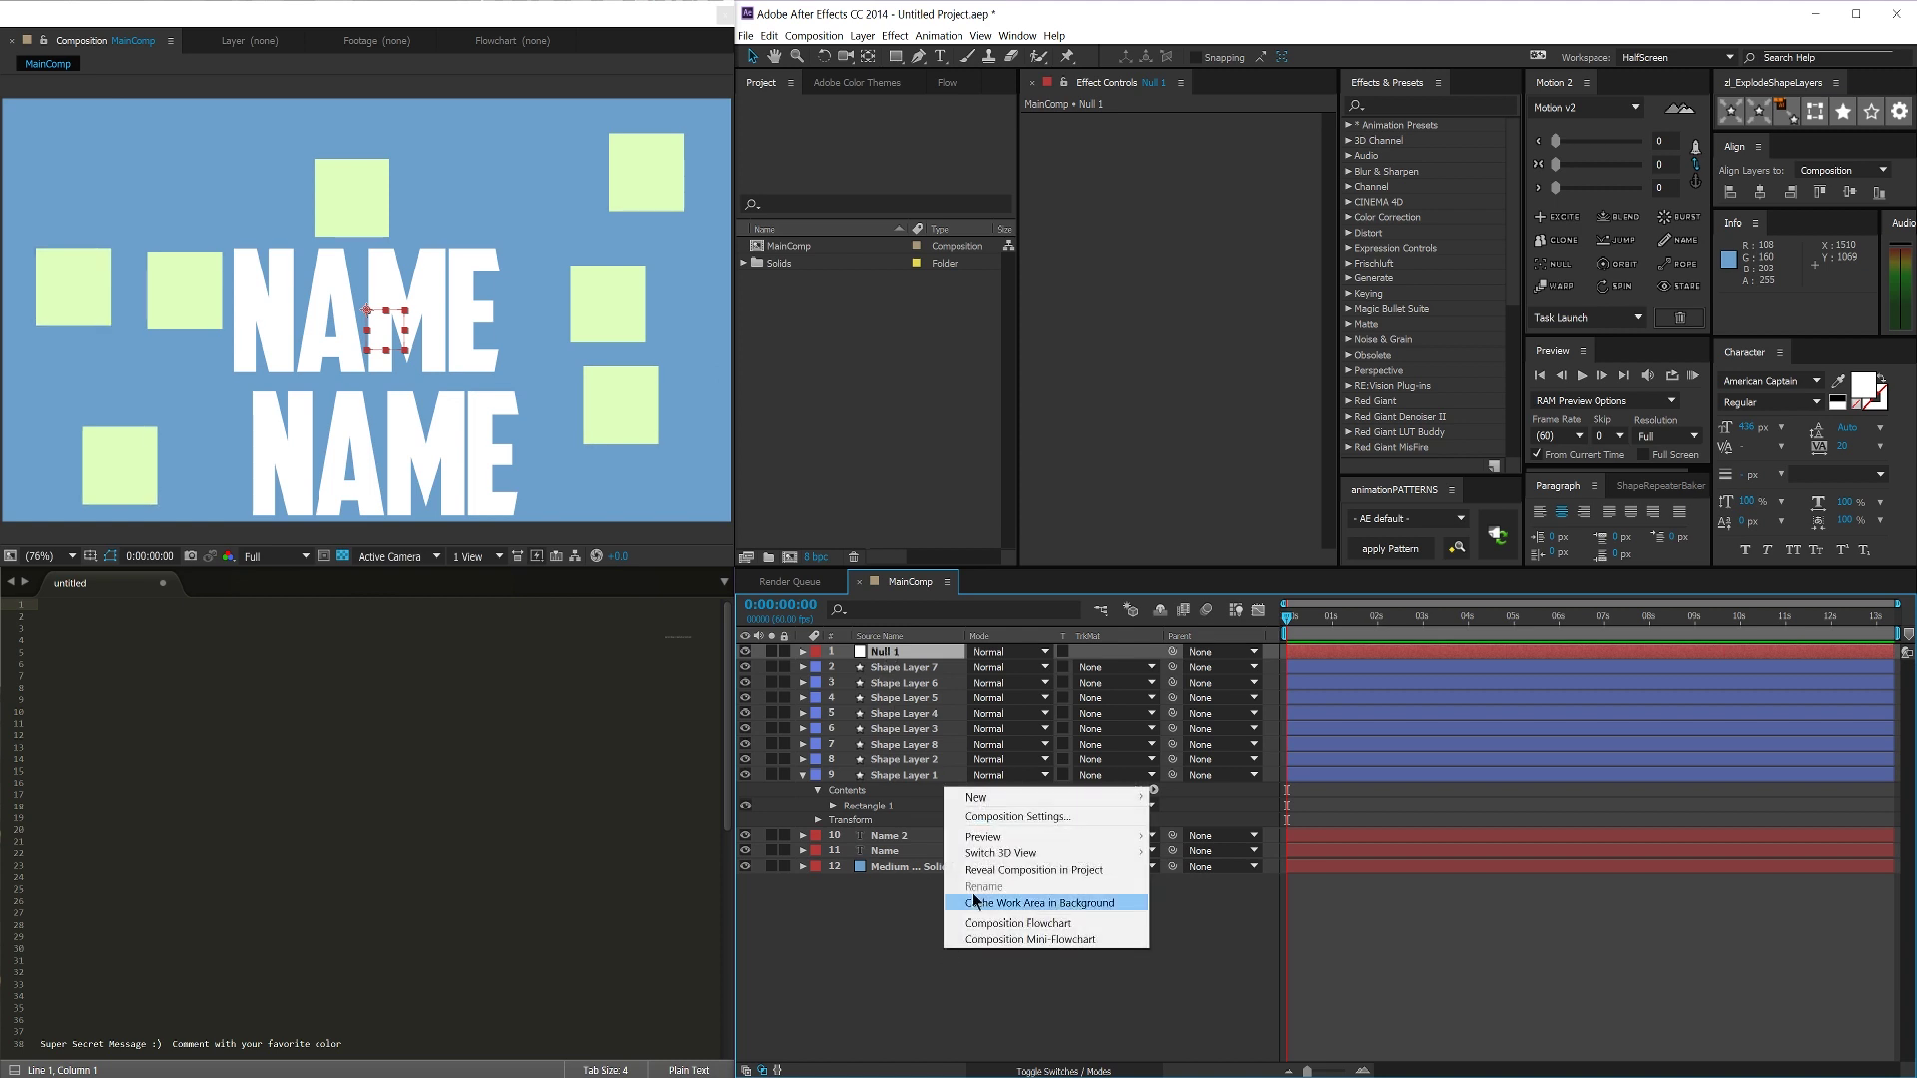
{"action": "mouse_move", "coordinate": [1021, 799]}
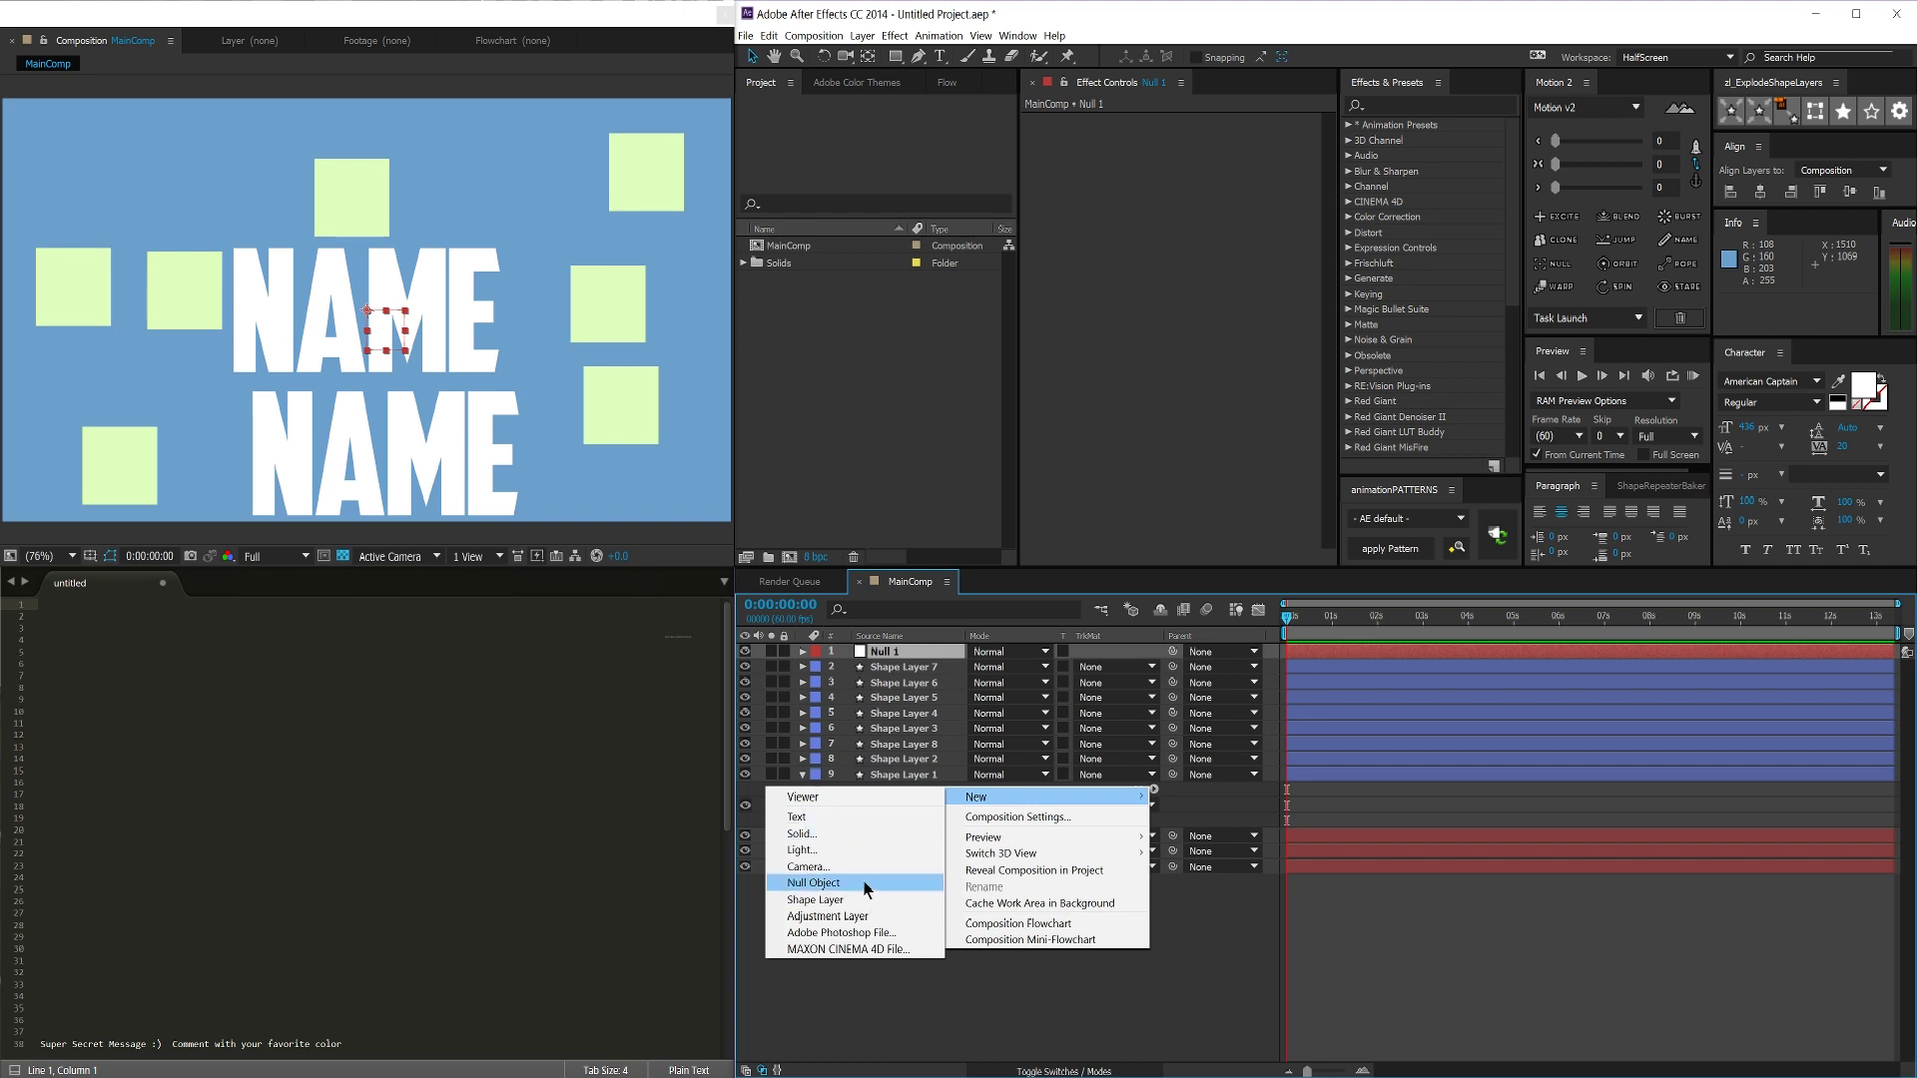
{"action": "left_click", "coordinate": [919, 651]}
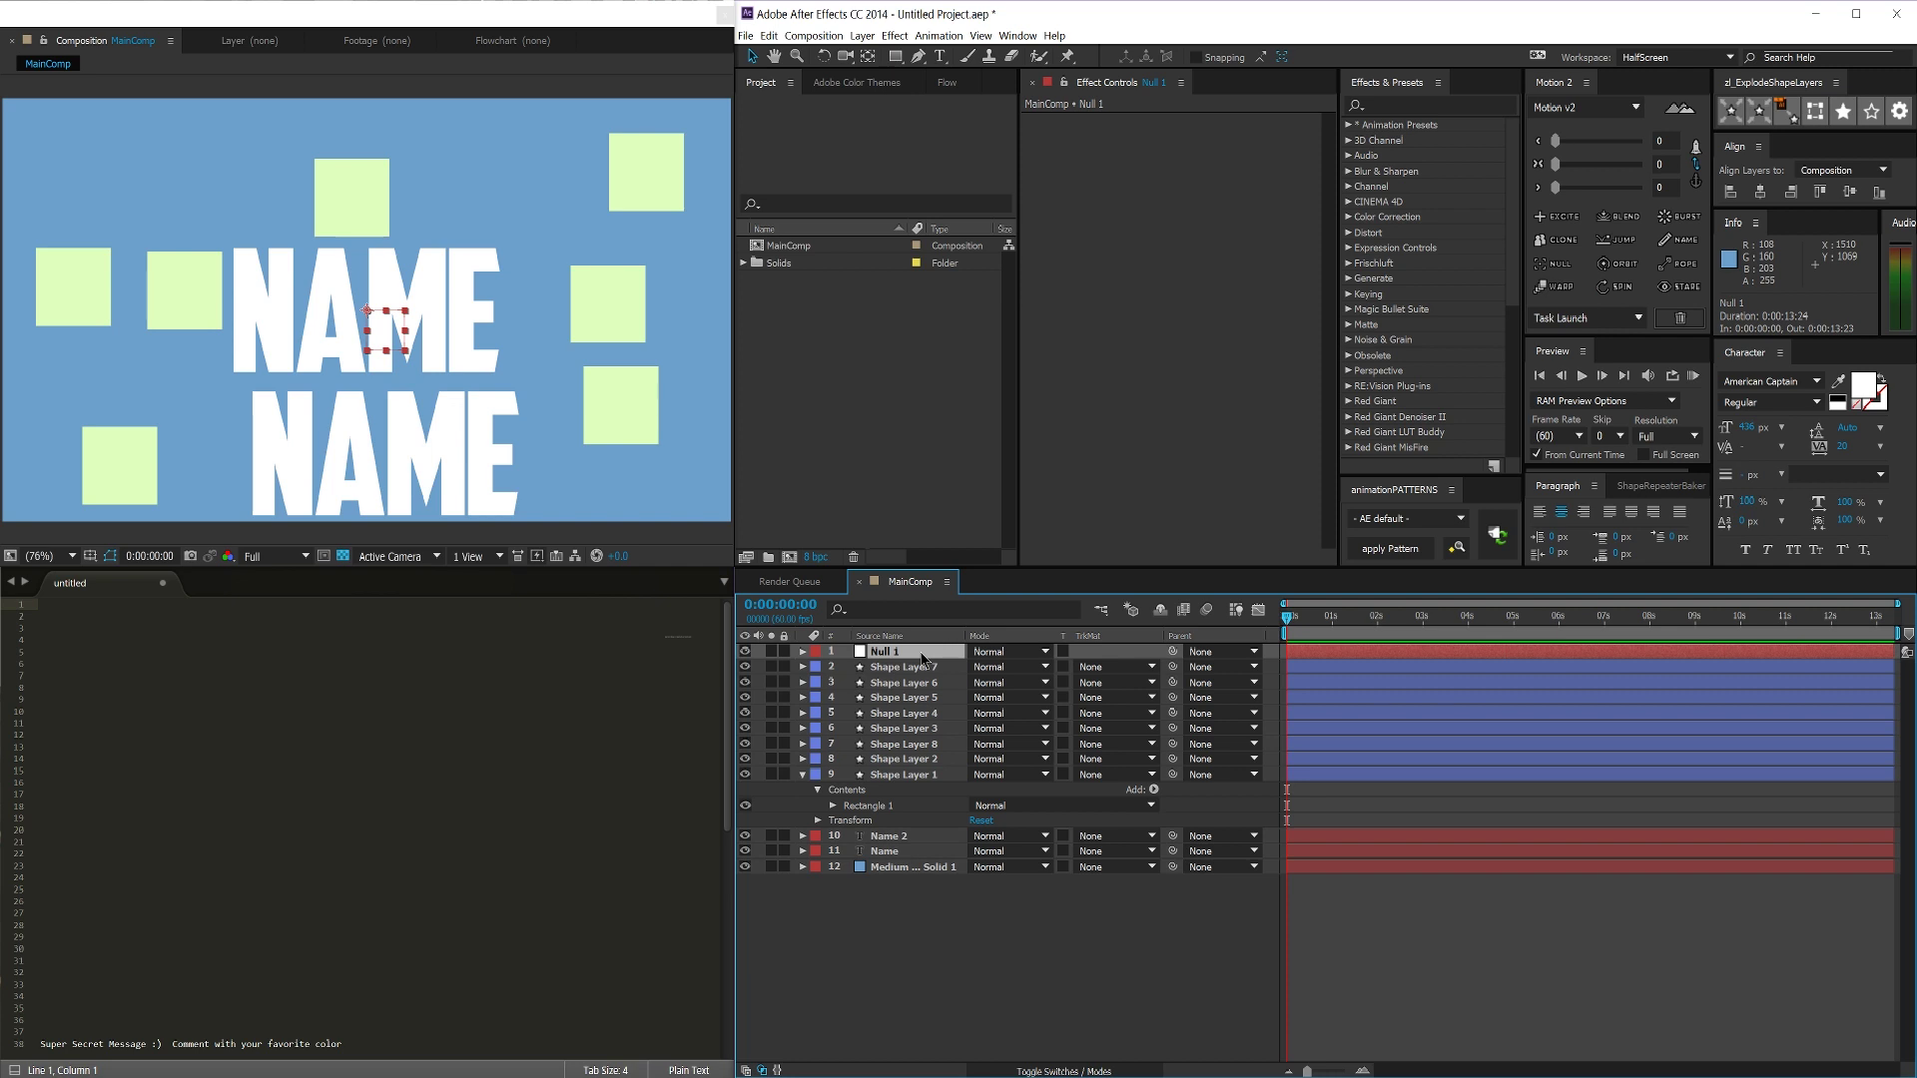
{"action": "key", "text": "Return"}
{"action": "type", "text": "EffectControl_Shadow"}
{"action": "key", "text": "Return"}
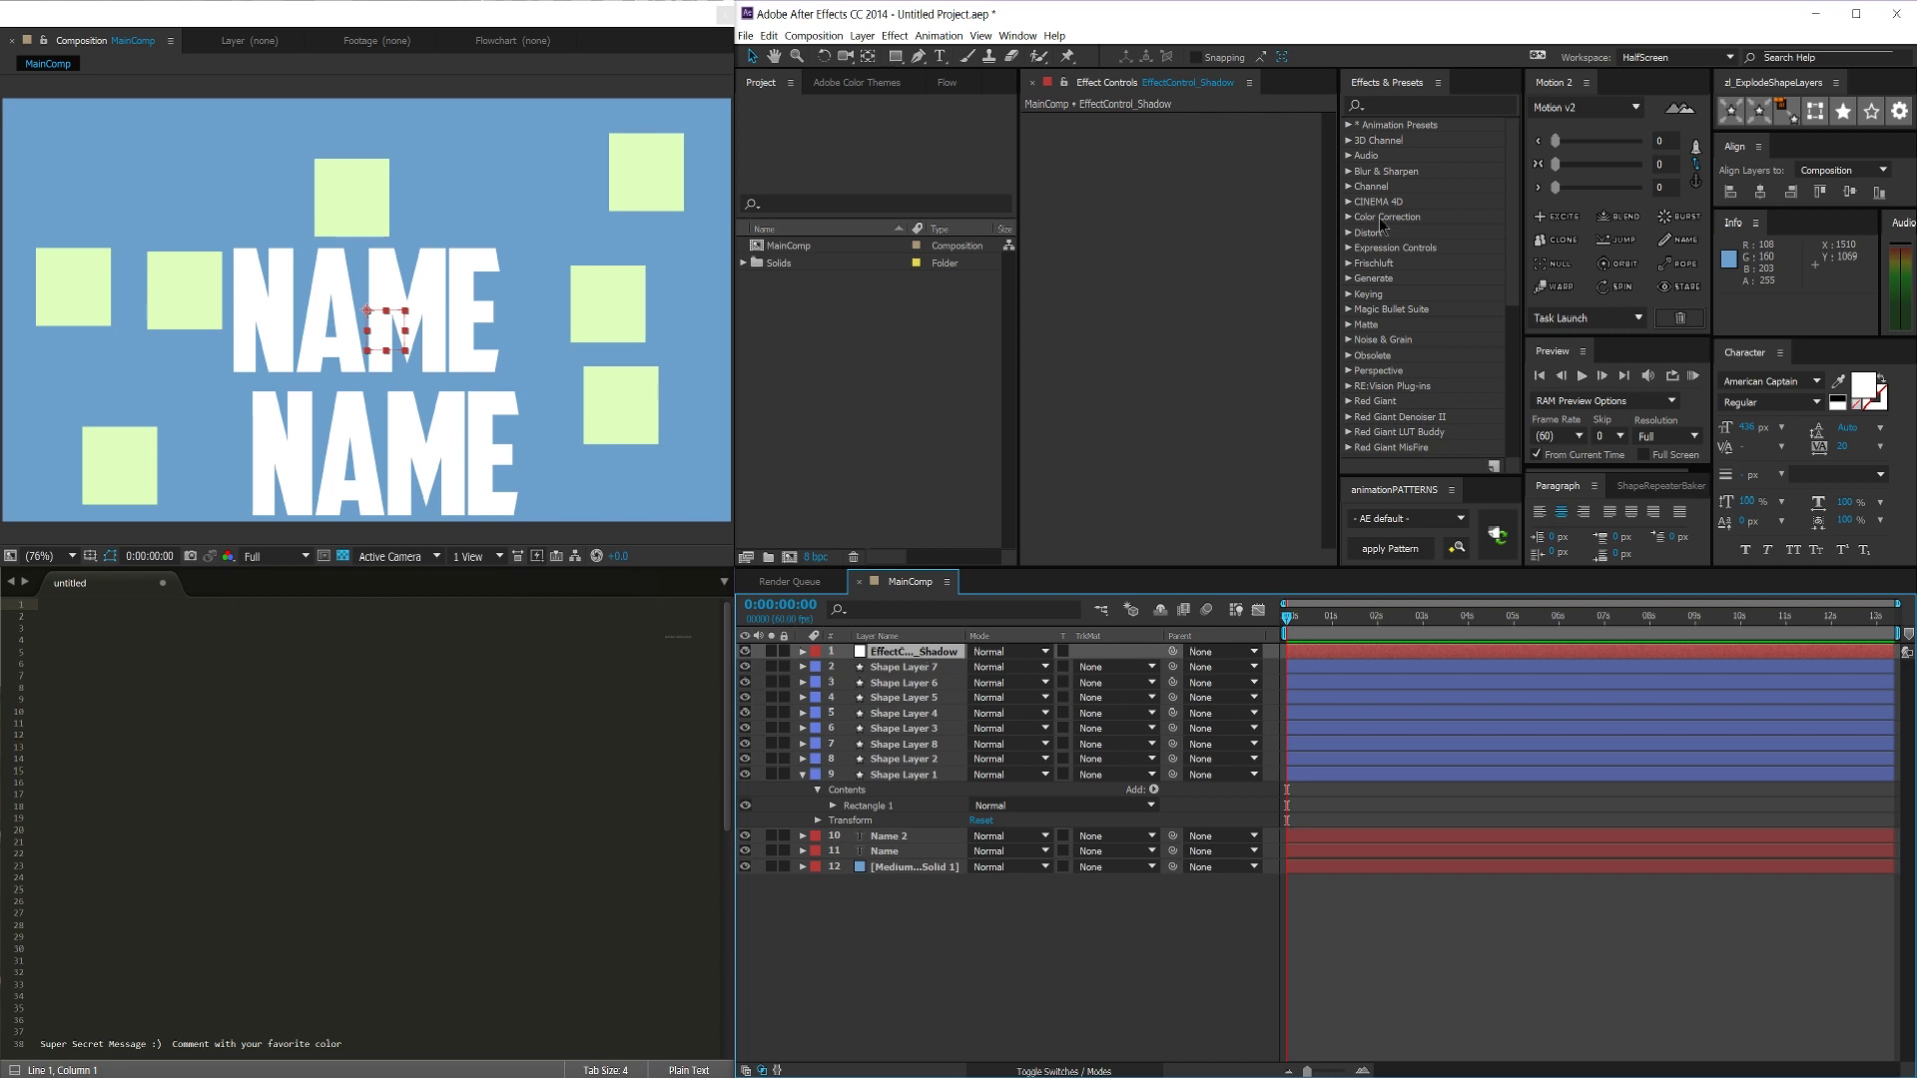
Step: Search Effects & Presets for 'drop' and drag 2D Drop Shadow onto EffectControl_Shadow
{"action": "left_click", "coordinate": [1408, 103]}
{"action": "left_click", "coordinate": [1408, 102]}
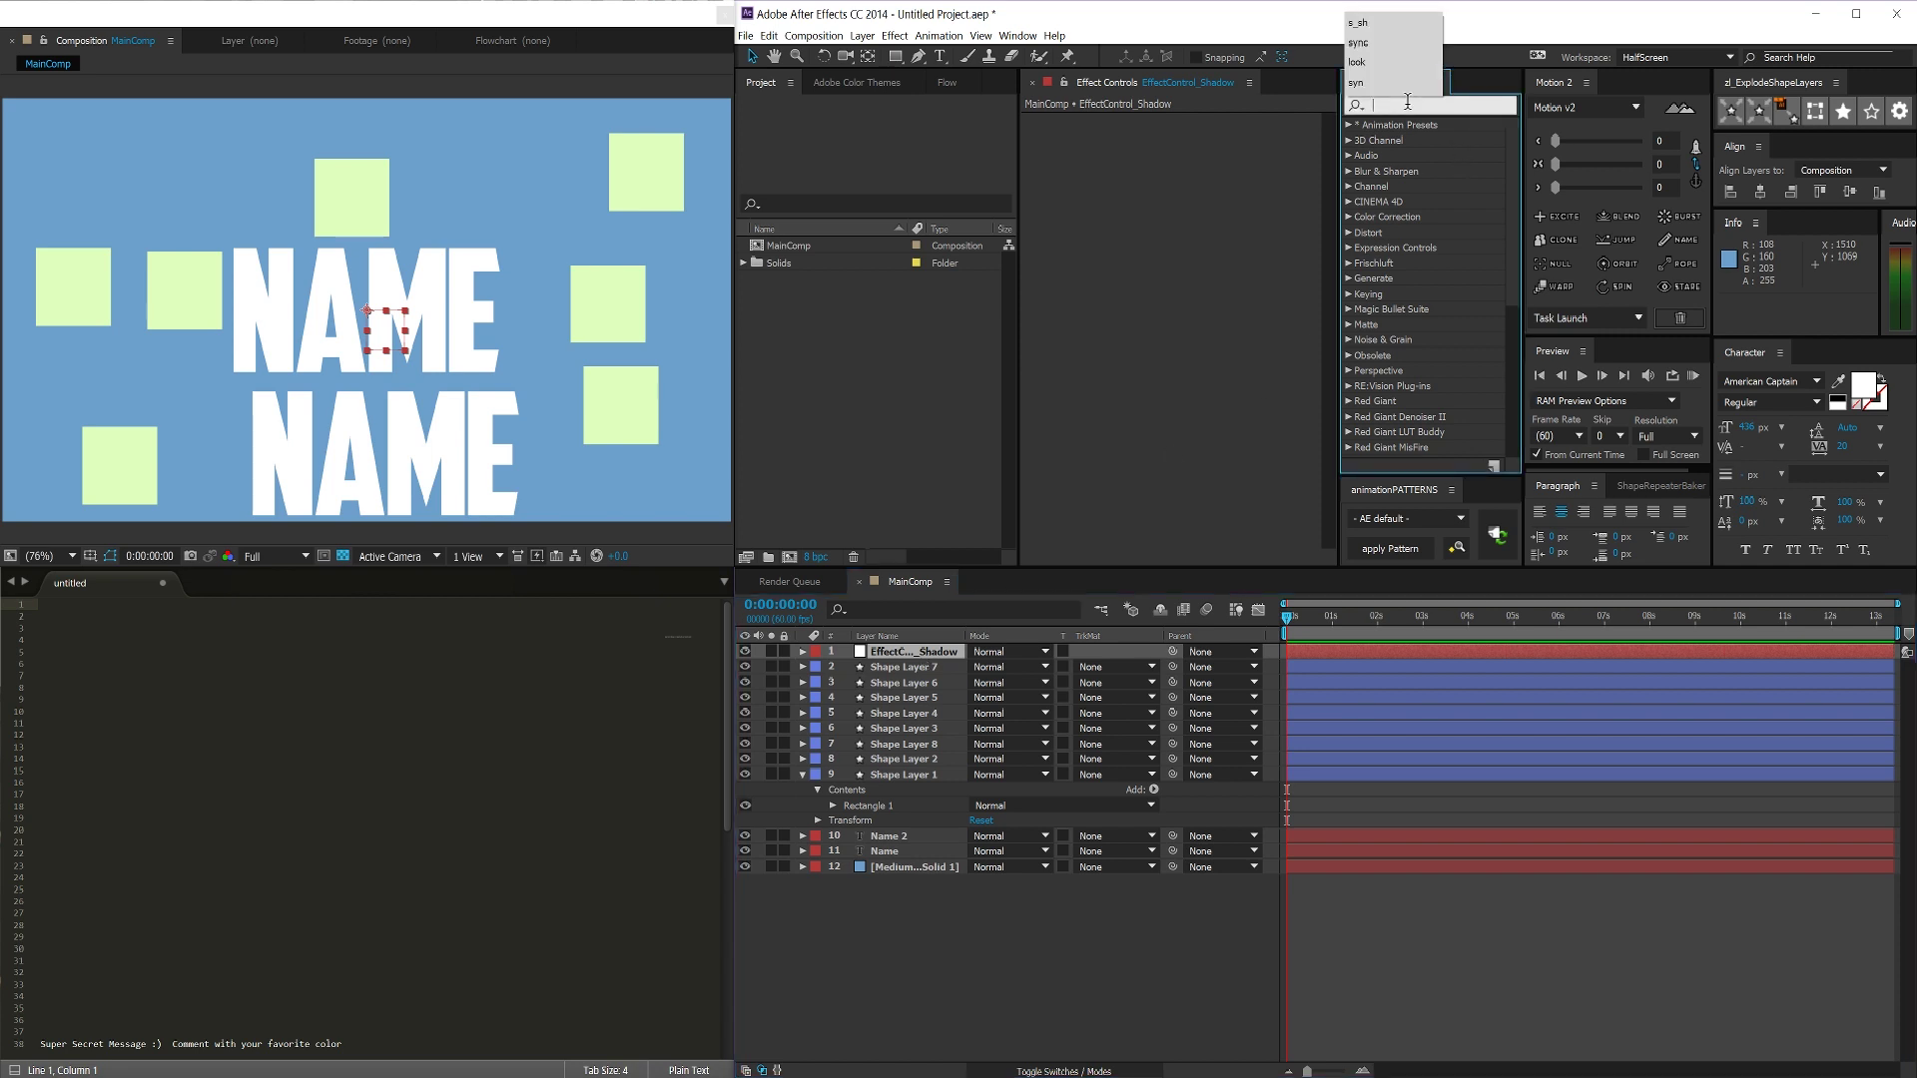
{"action": "type", "text": "drop"}
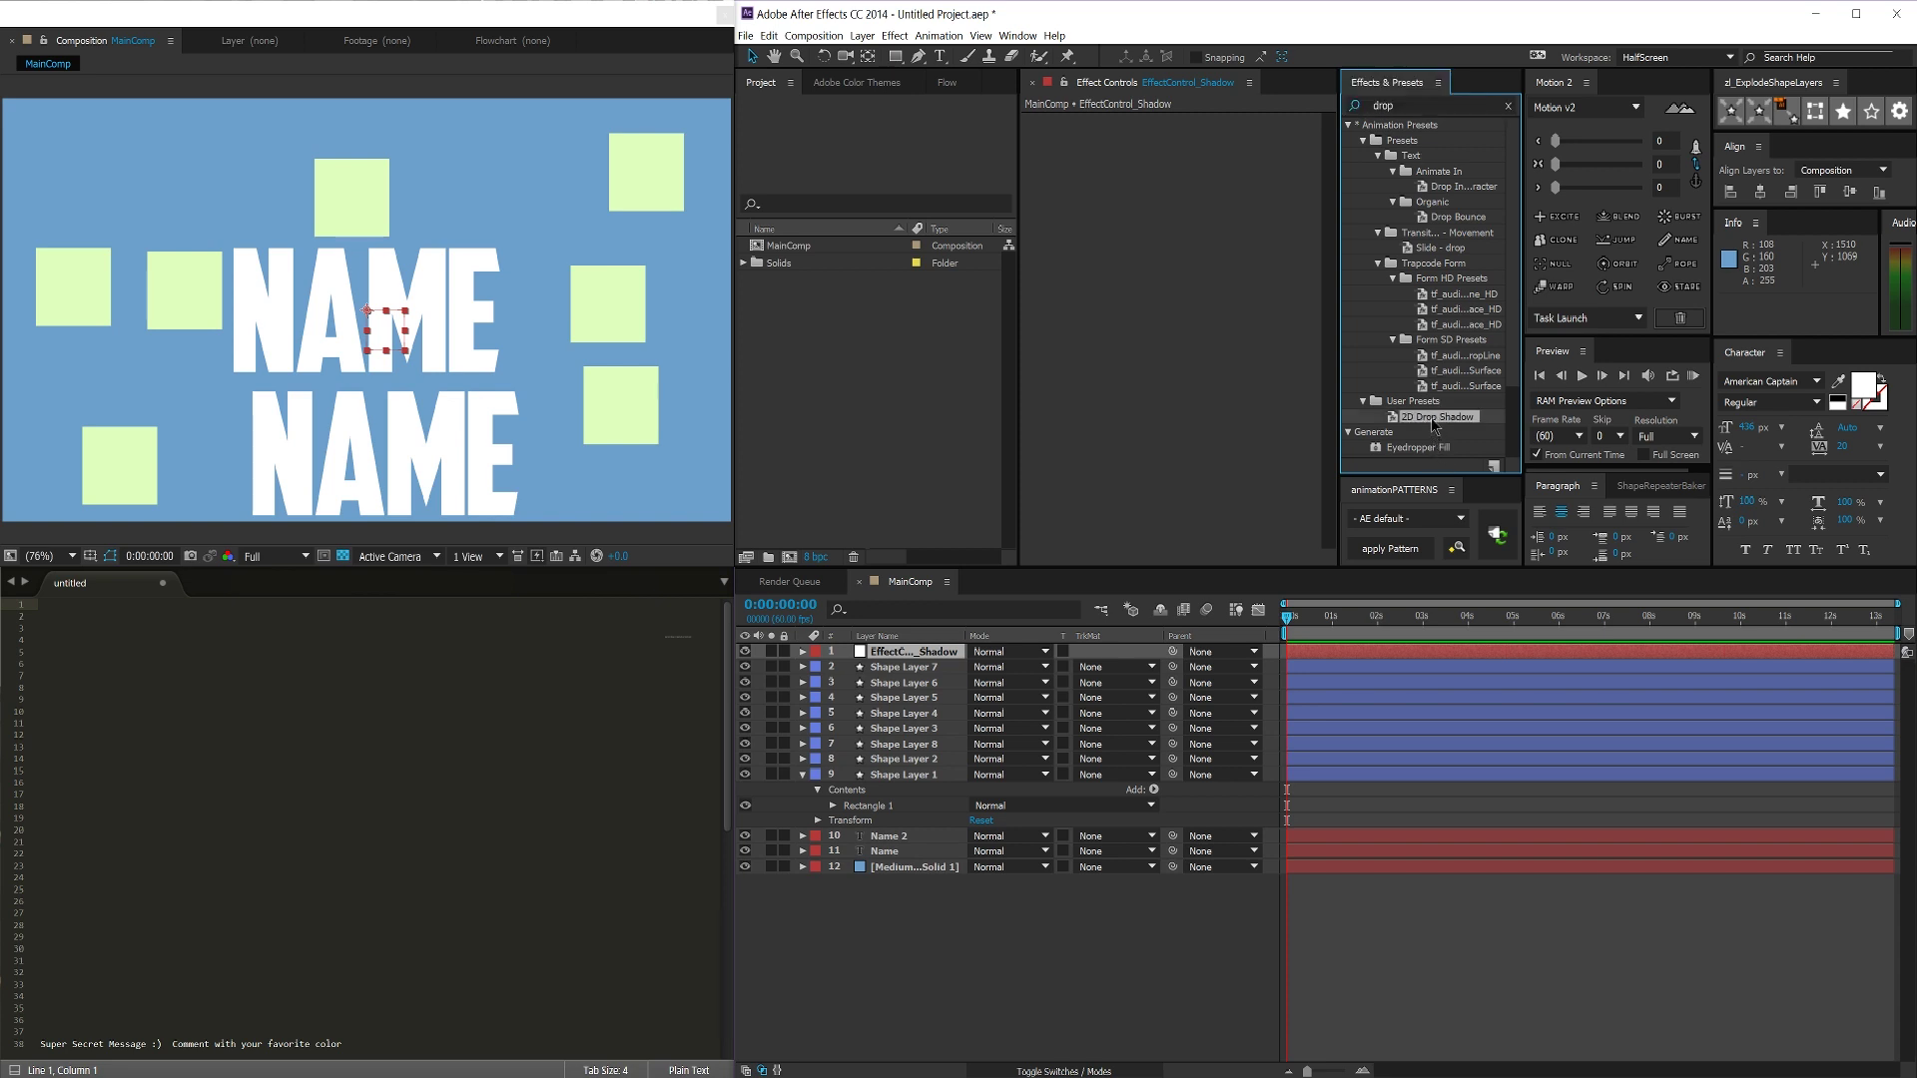
{"action": "left_click_drag", "start_coordinate": [1435, 432], "coordinate": [1178, 240]}
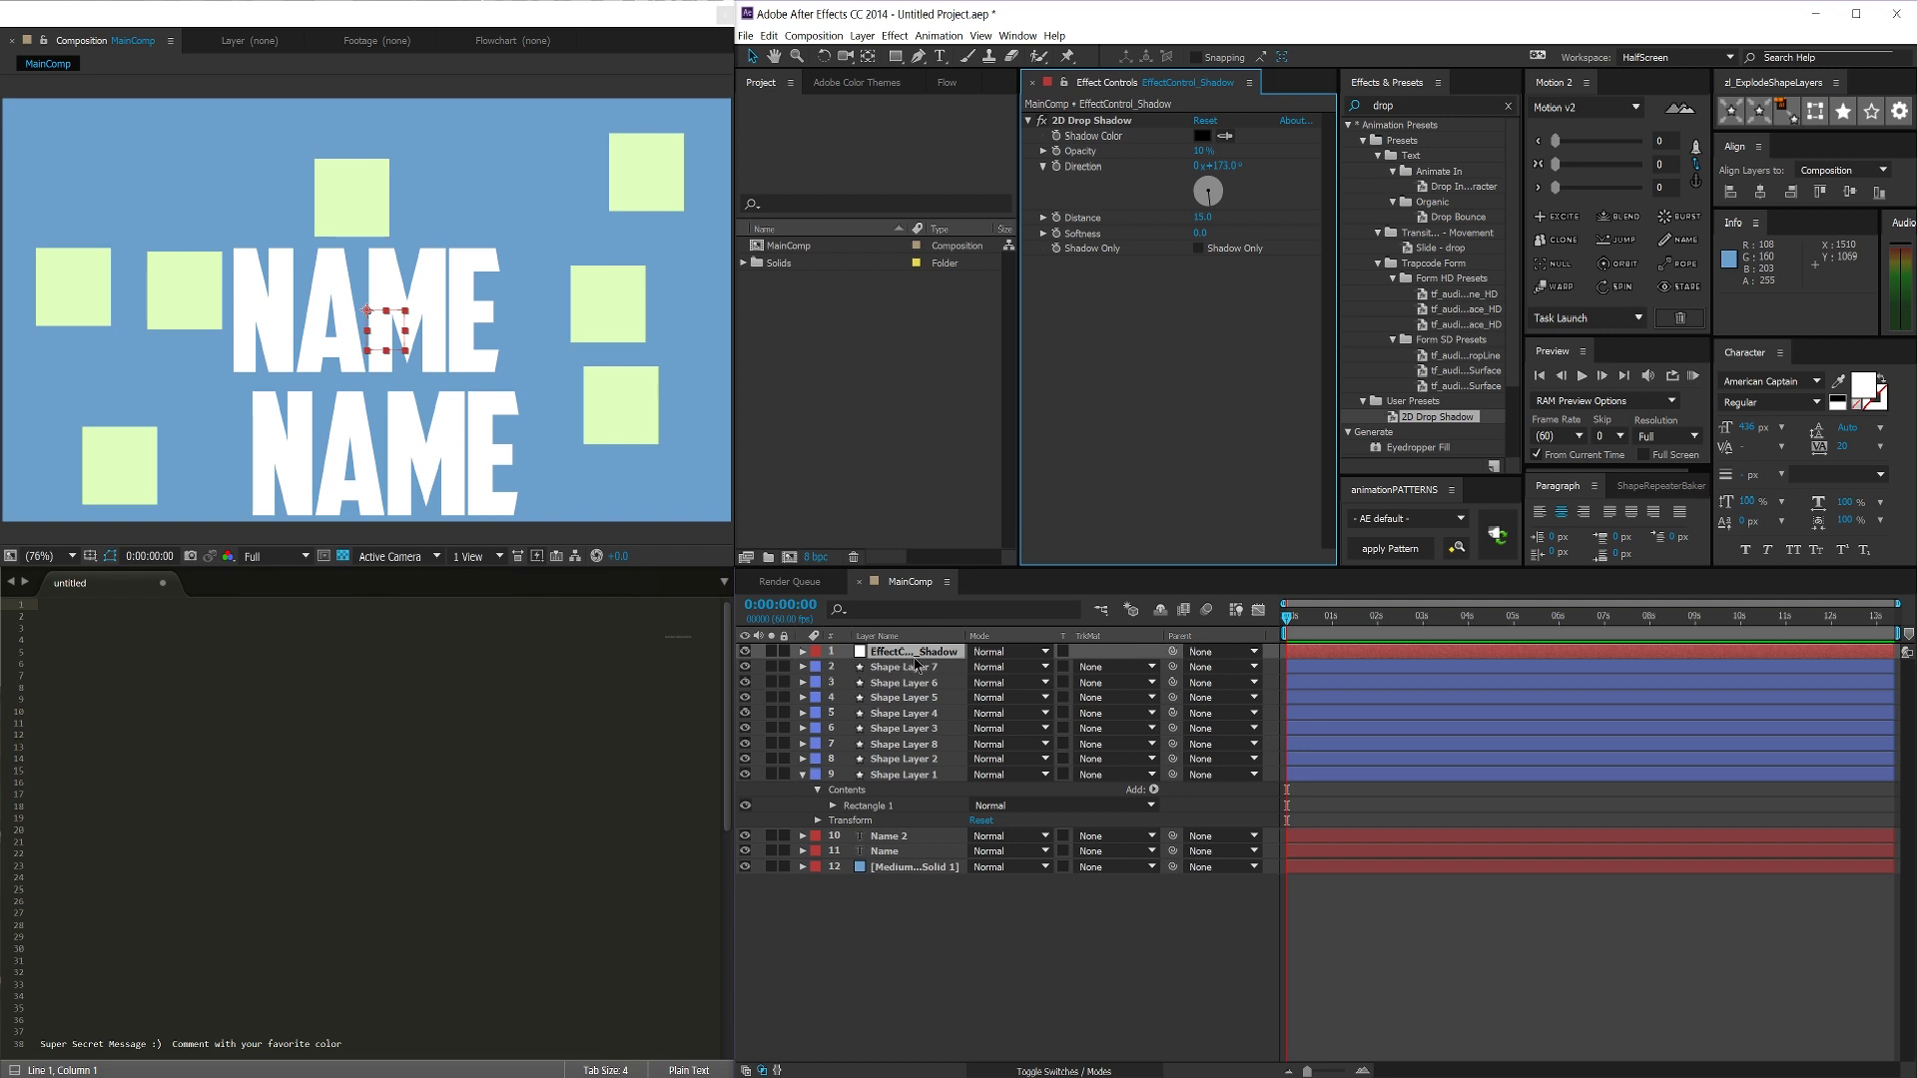
{"action": "left_click", "coordinate": [1087, 121]}
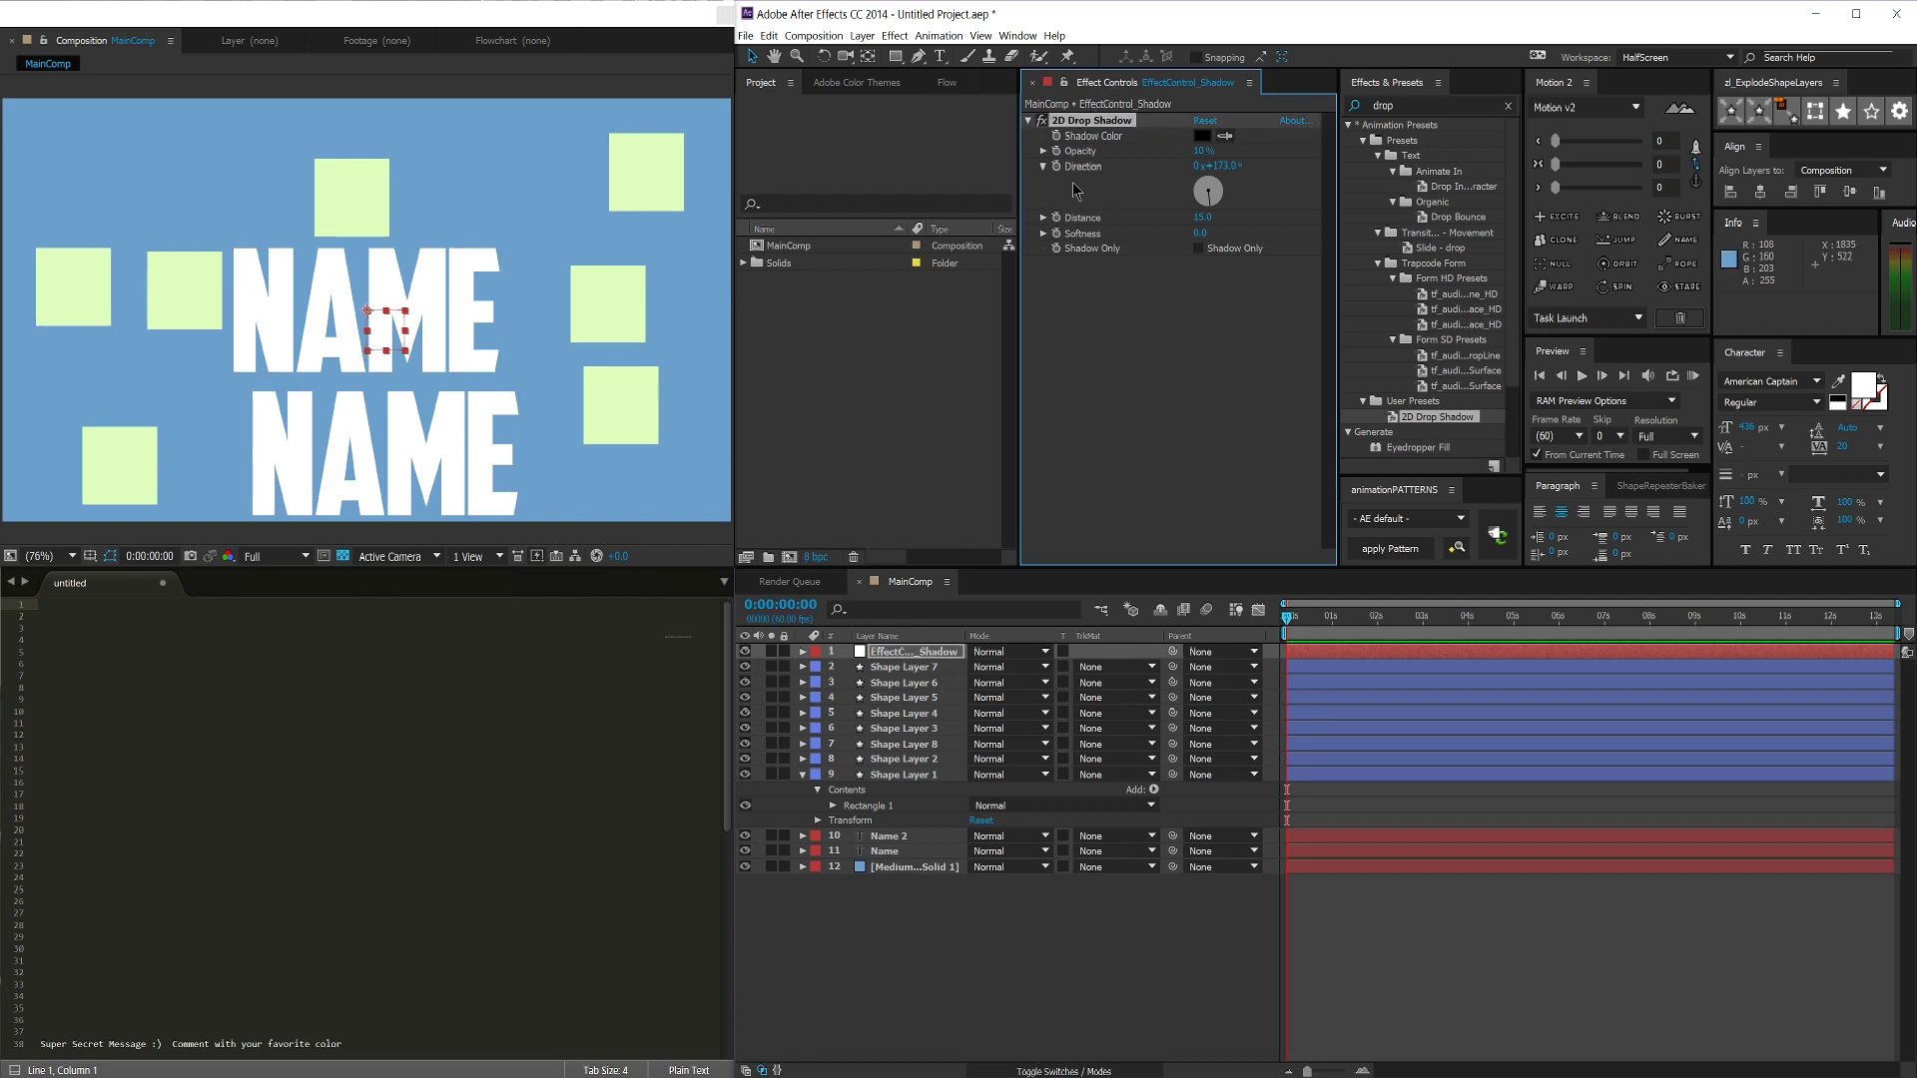
{"action": "left_click", "coordinate": [939, 899]}
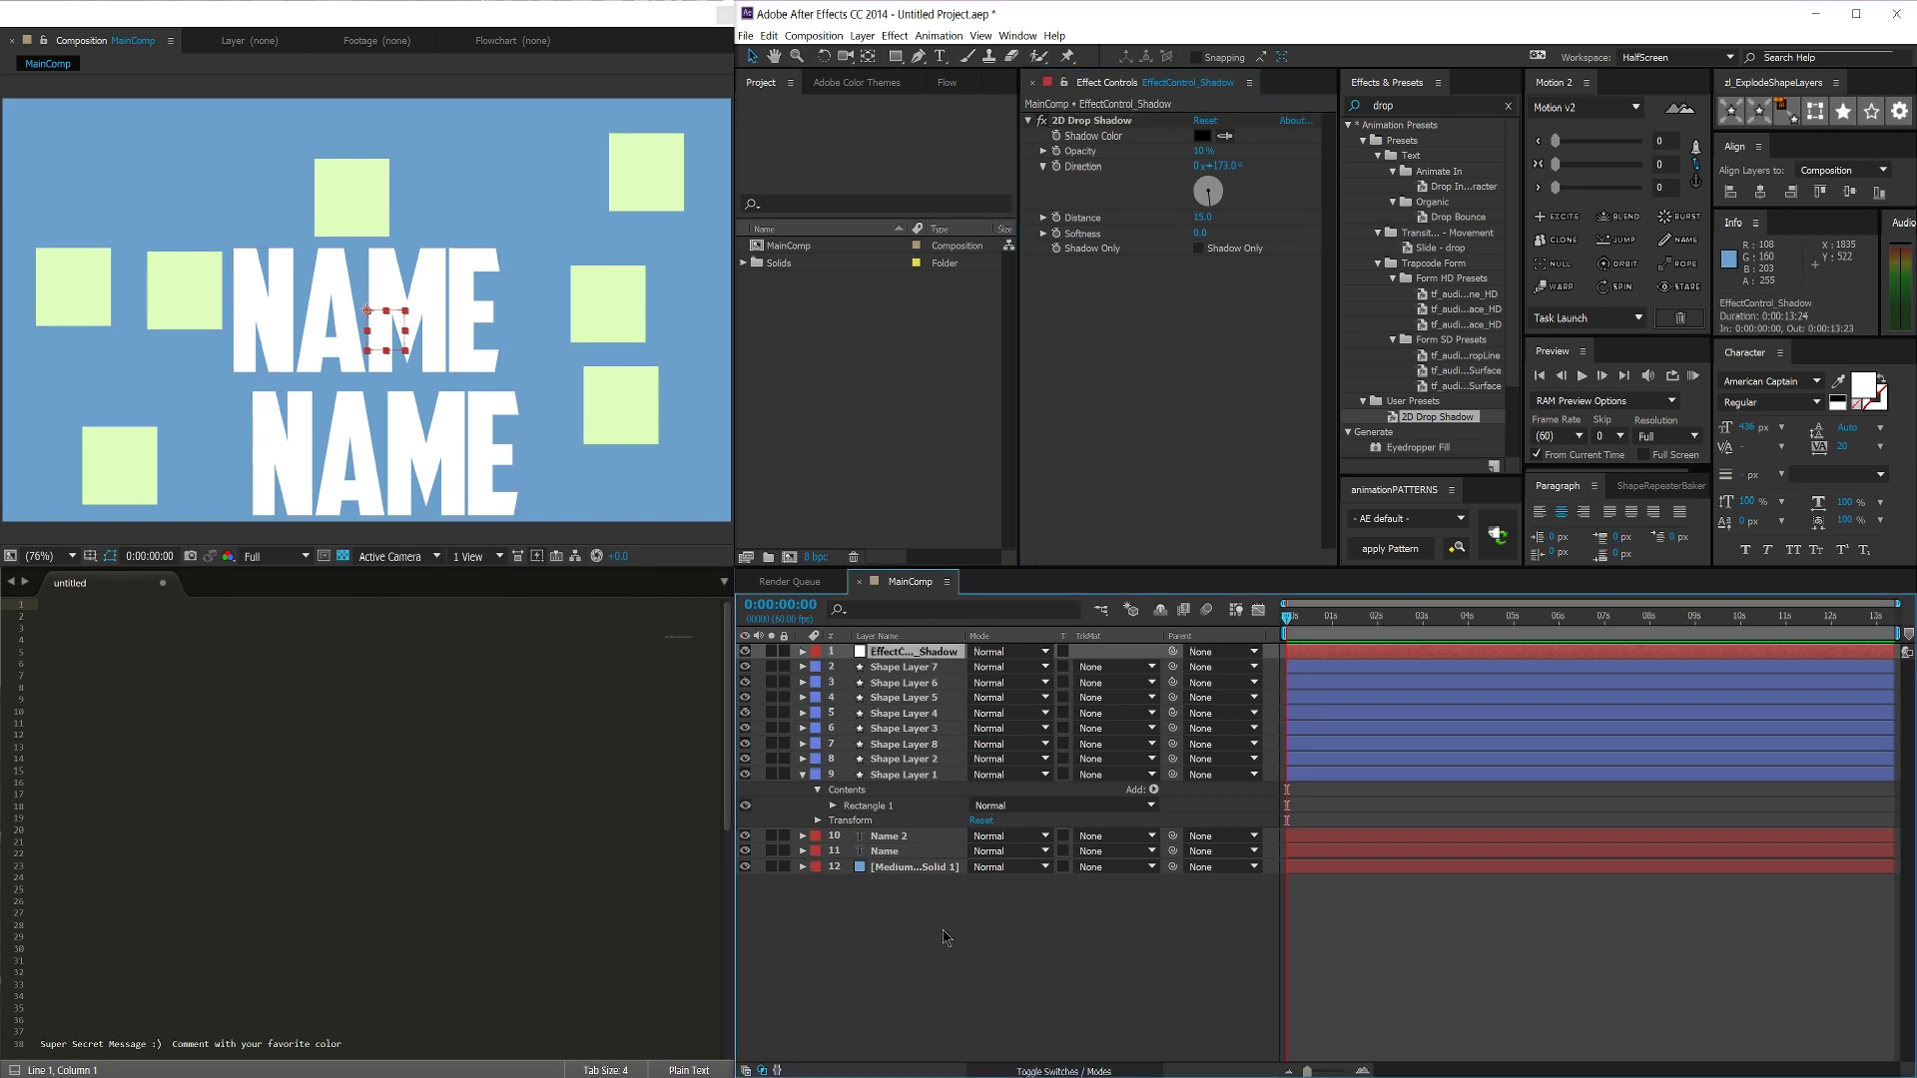
{"action": "key", "text": "ctrl+alt+y"}
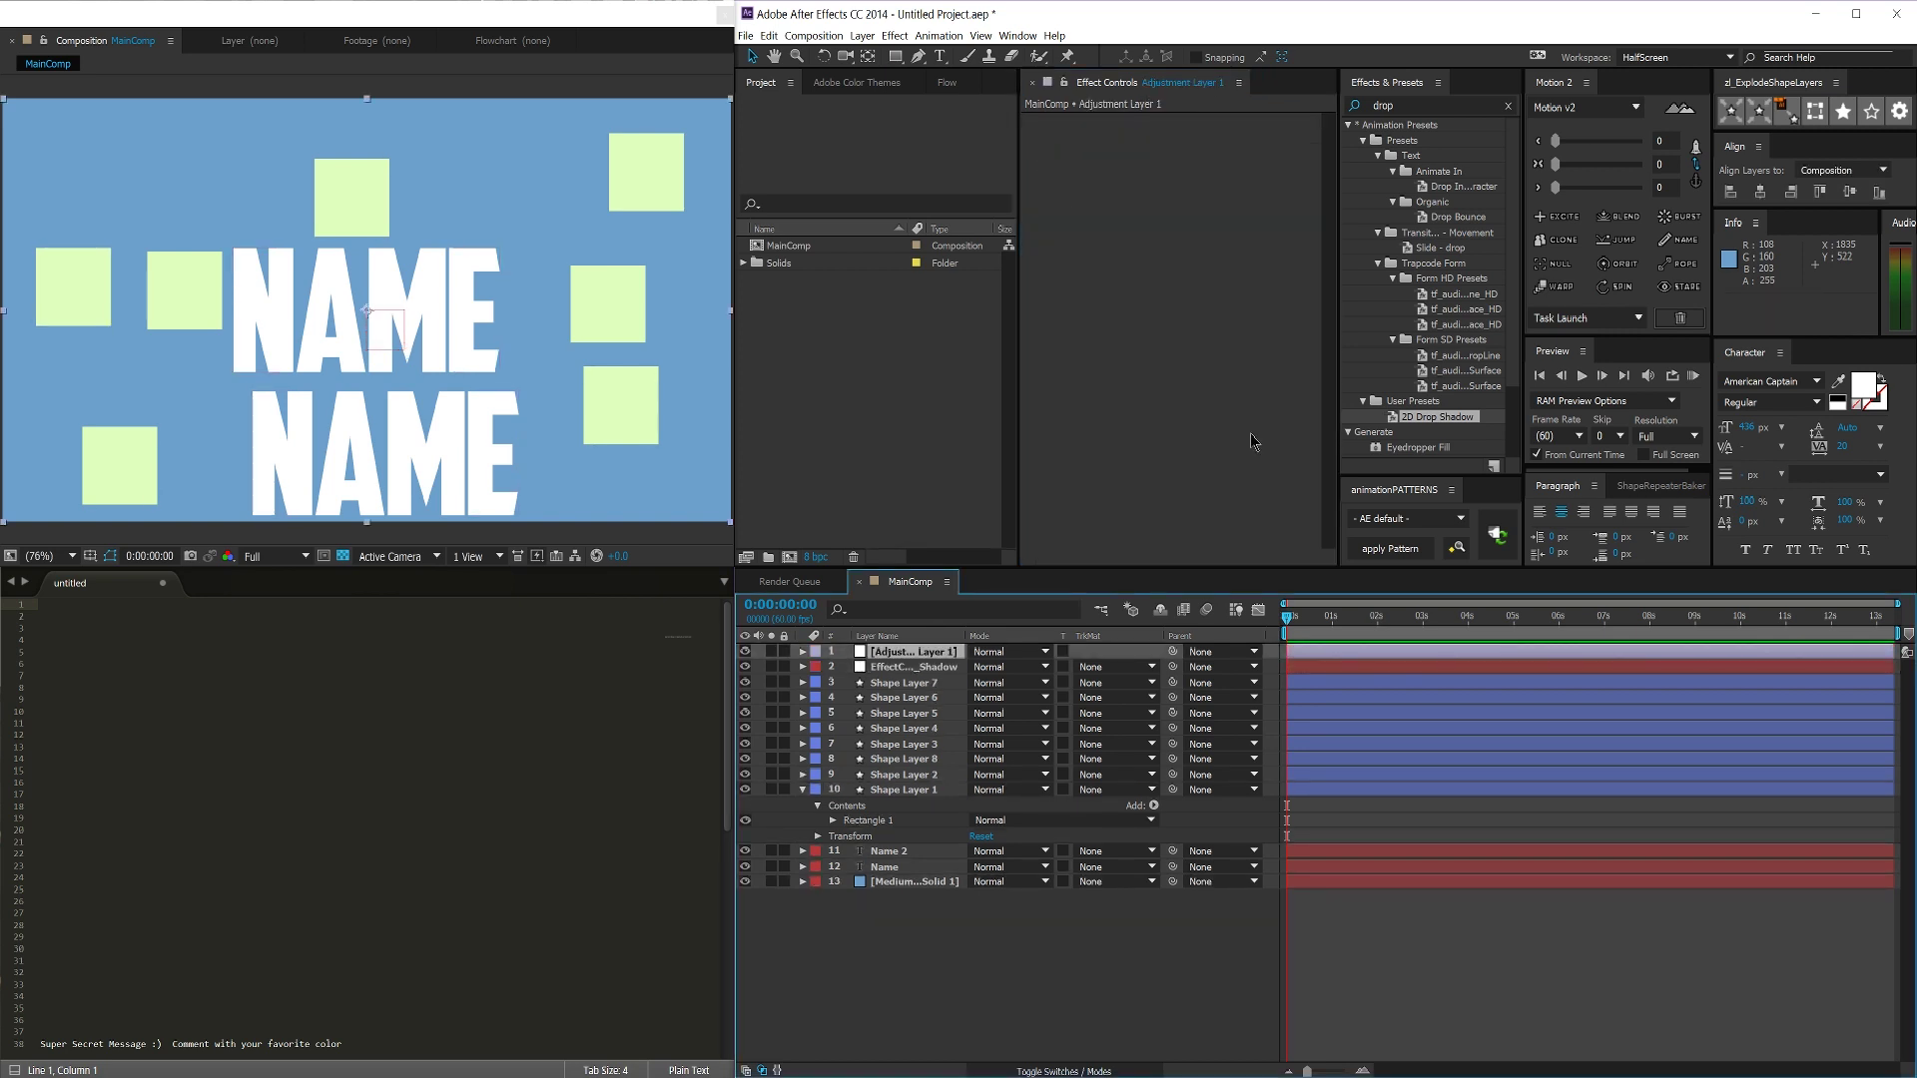
{"action": "double_click", "coordinate": [1438, 416]}
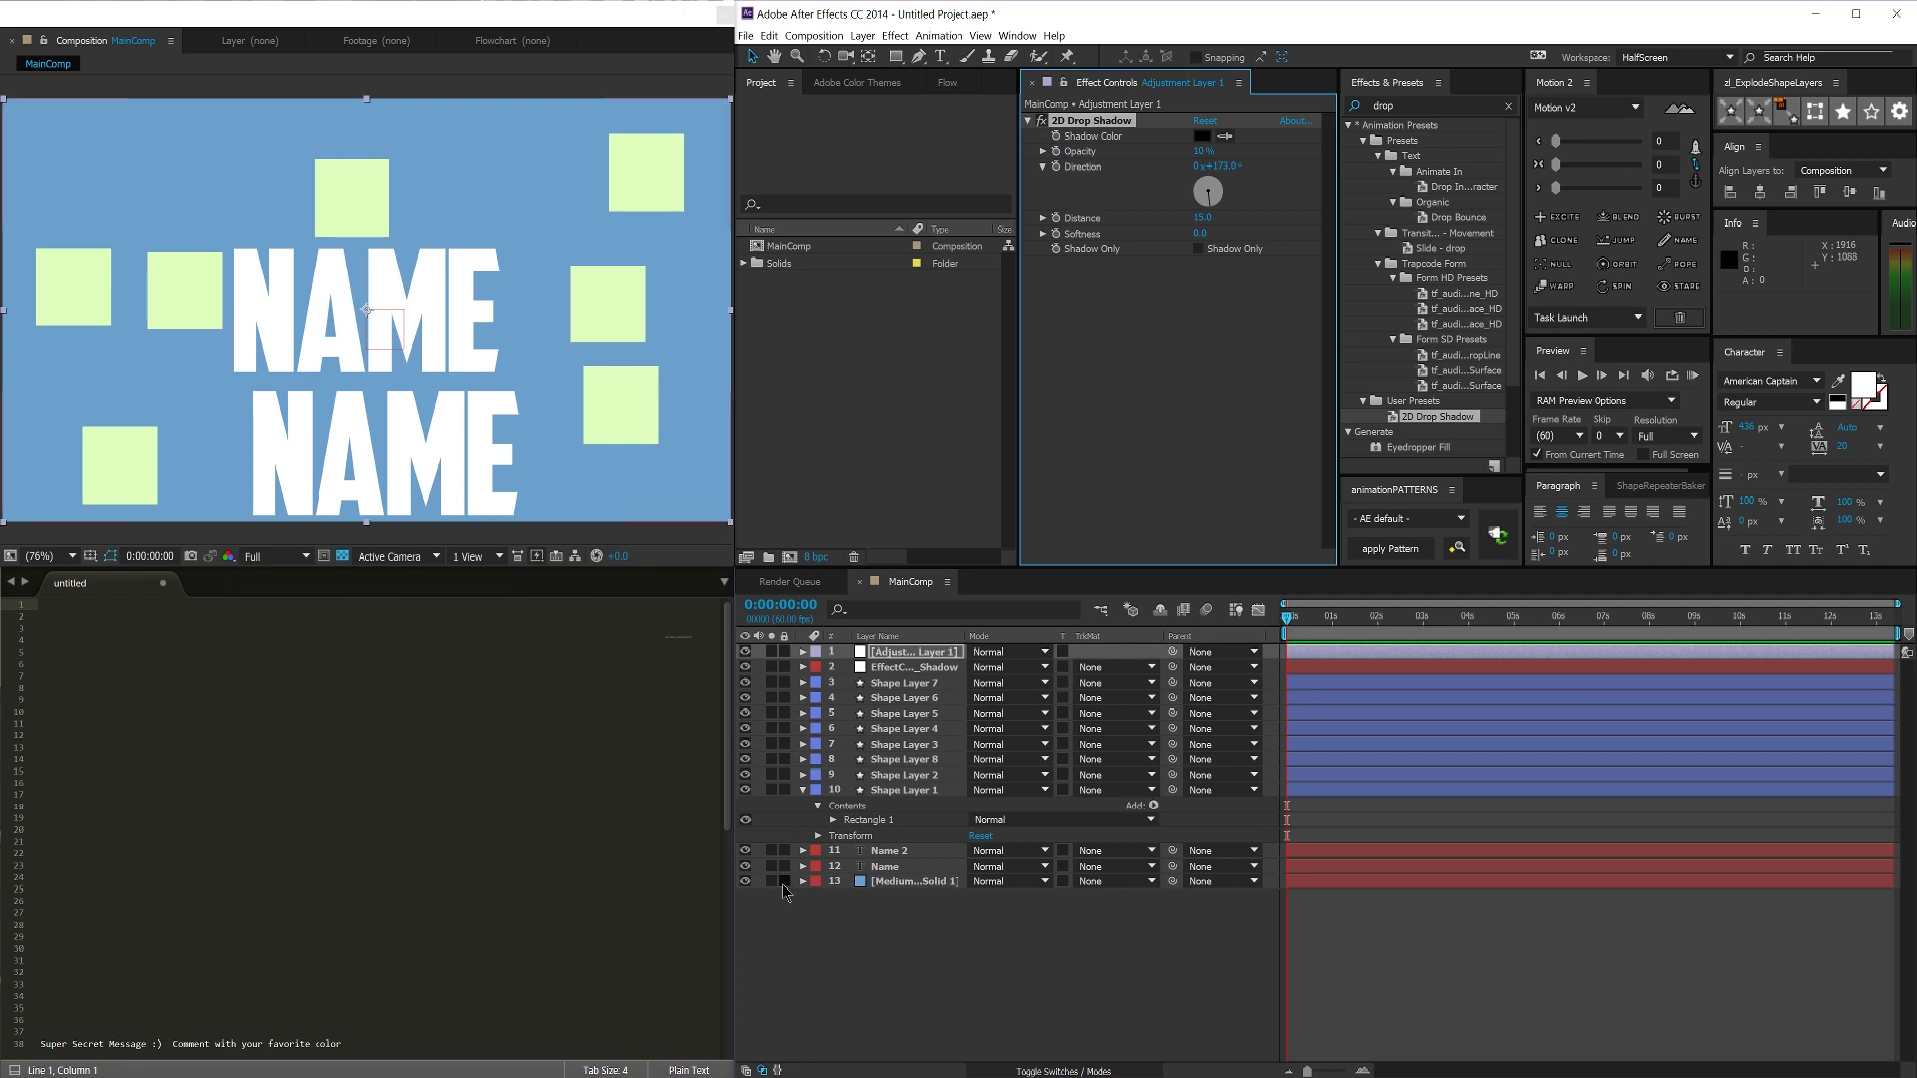
{"action": "left_click", "coordinate": [746, 884]}
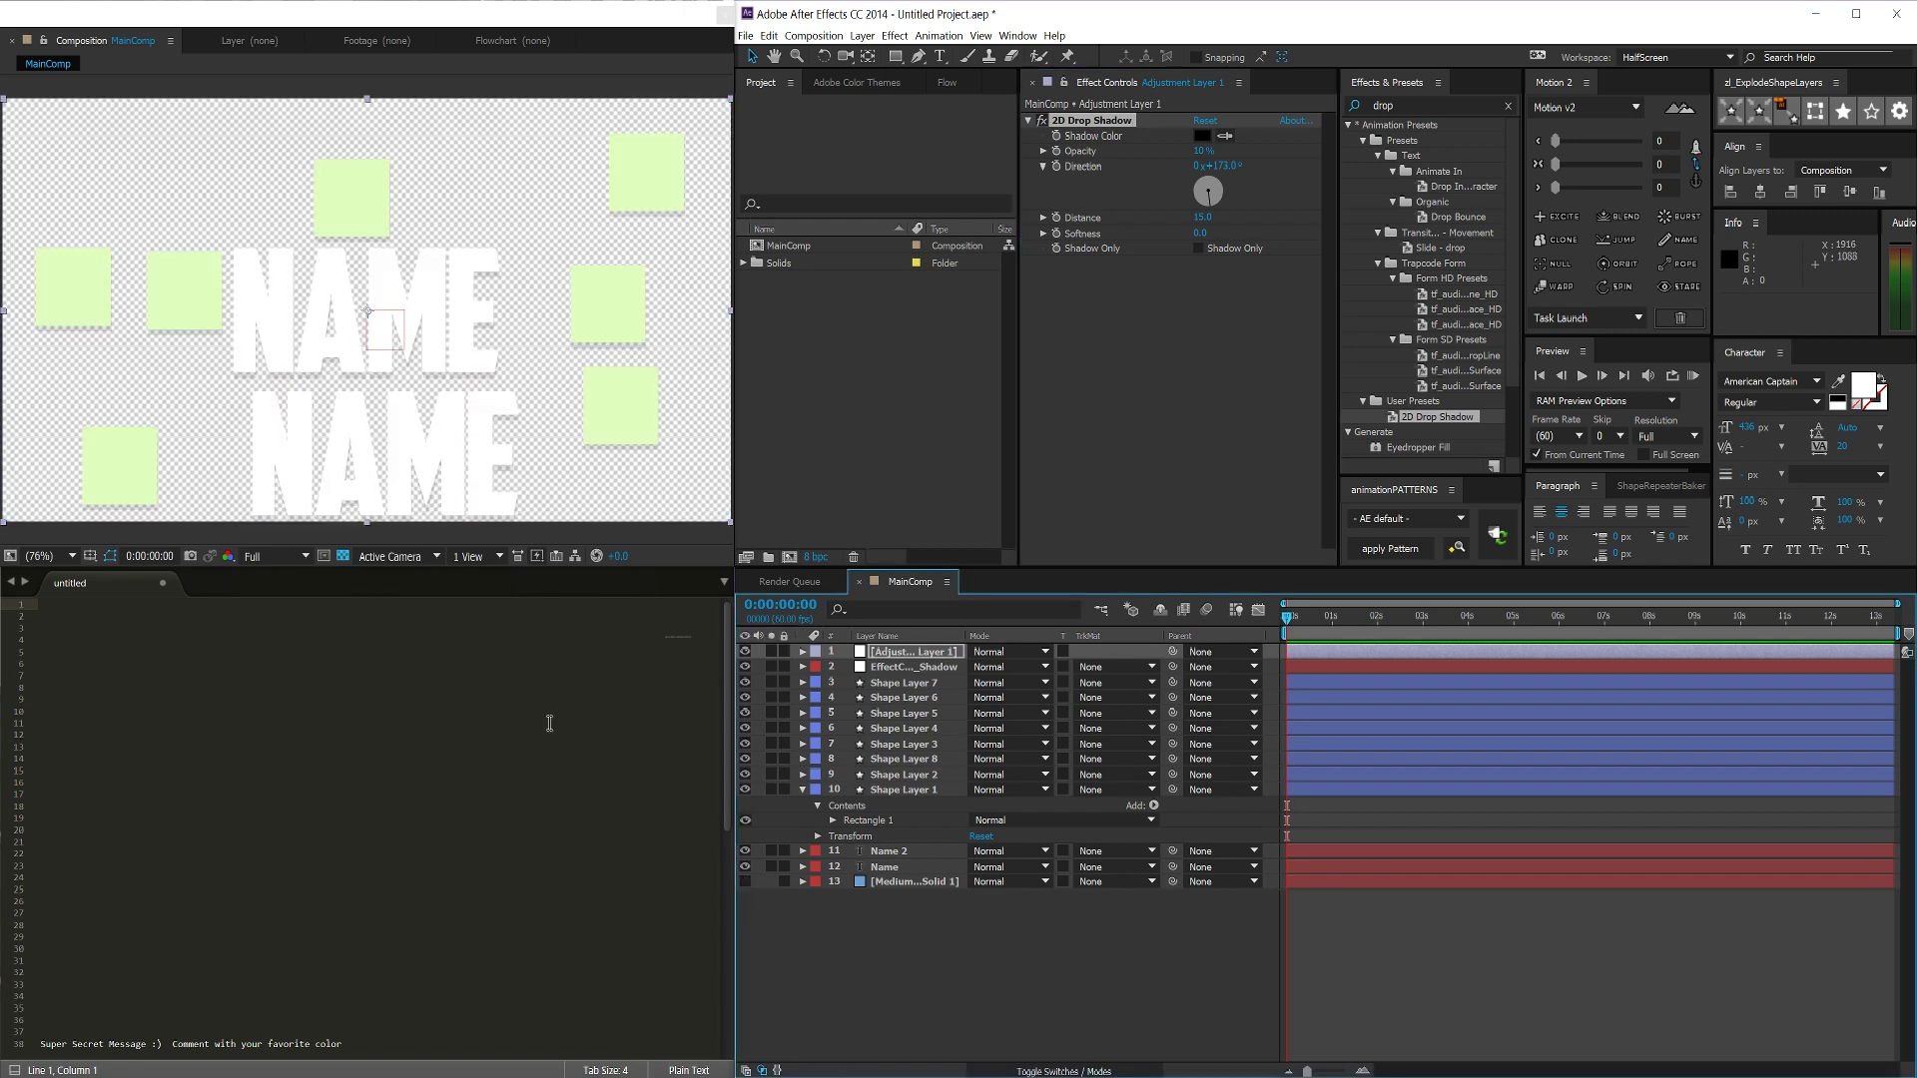
{"action": "key", "text": "period"}
{"action": "scroll", "coordinate": [269, 291], "scroll_direction": "up", "scroll_amount": 2}
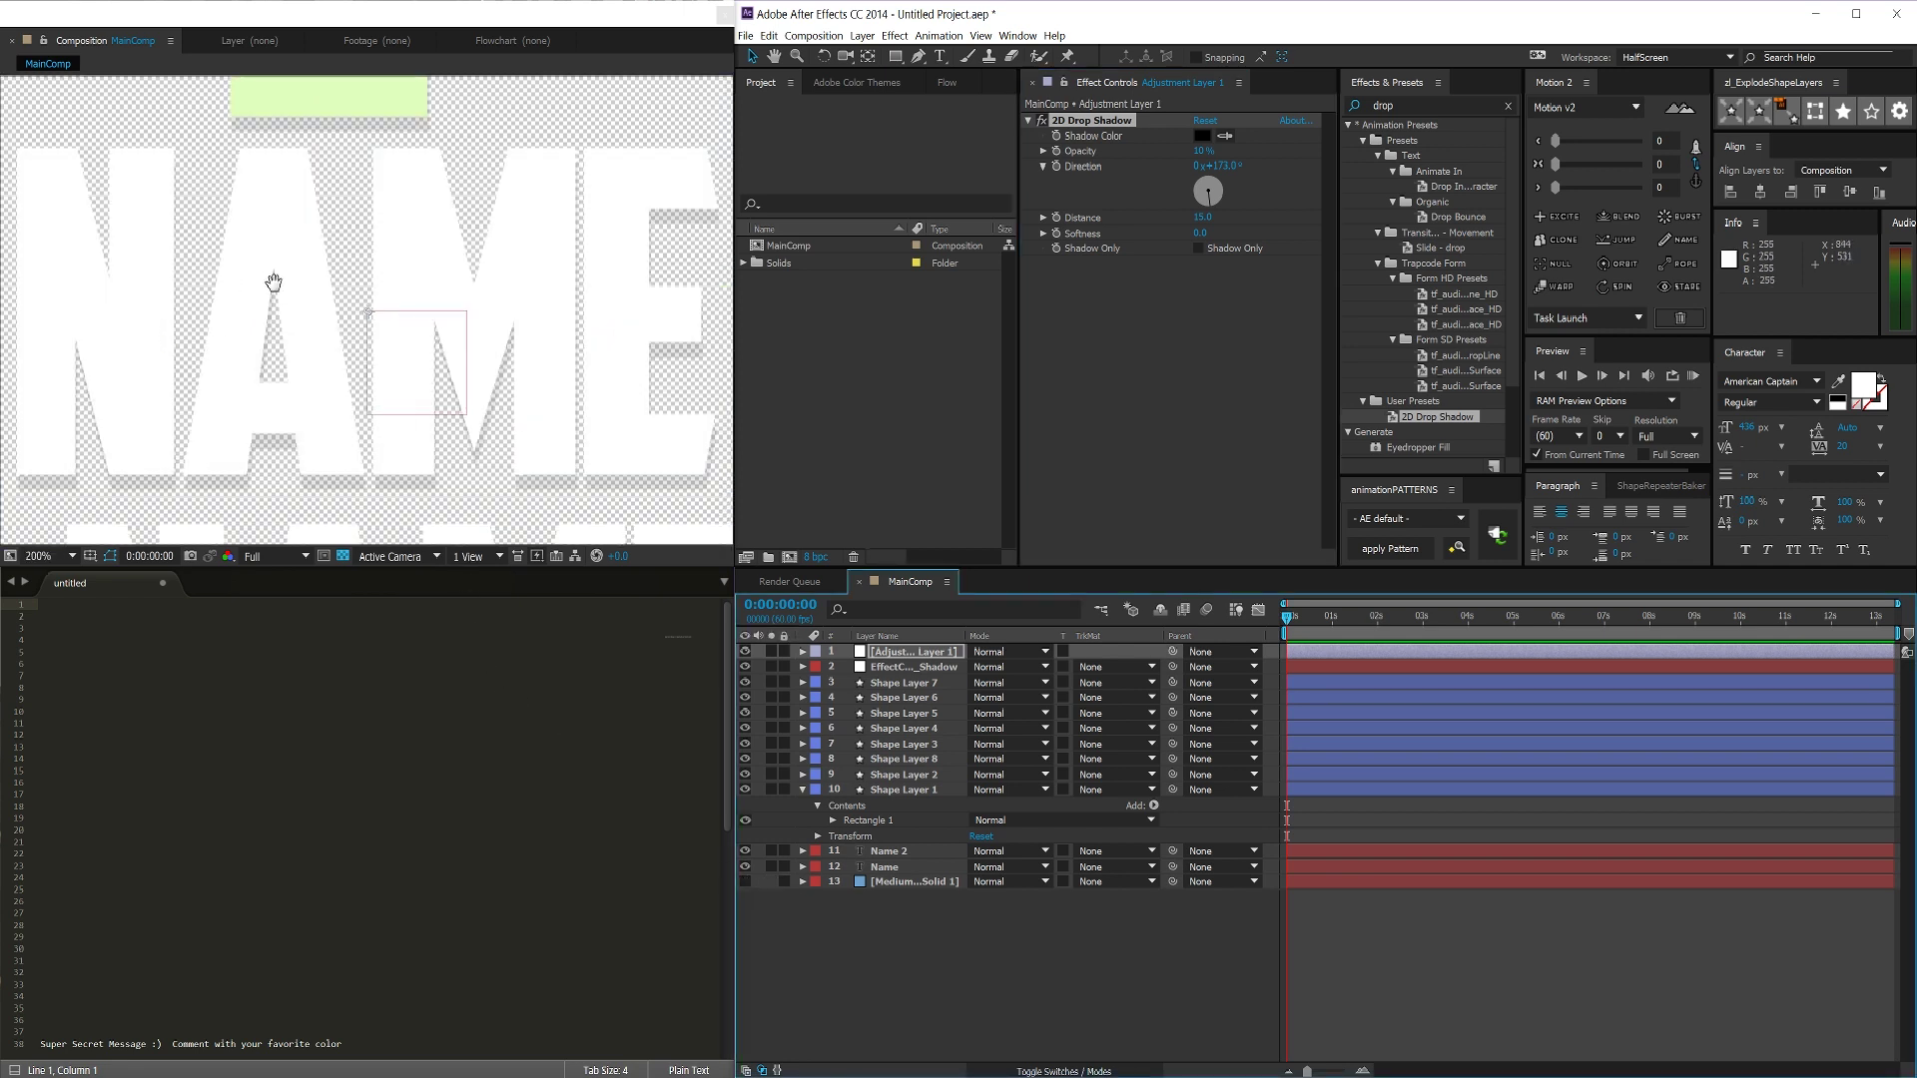
{"action": "scroll", "coordinate": [390, 269], "scroll_direction": "down", "scroll_amount": 4}
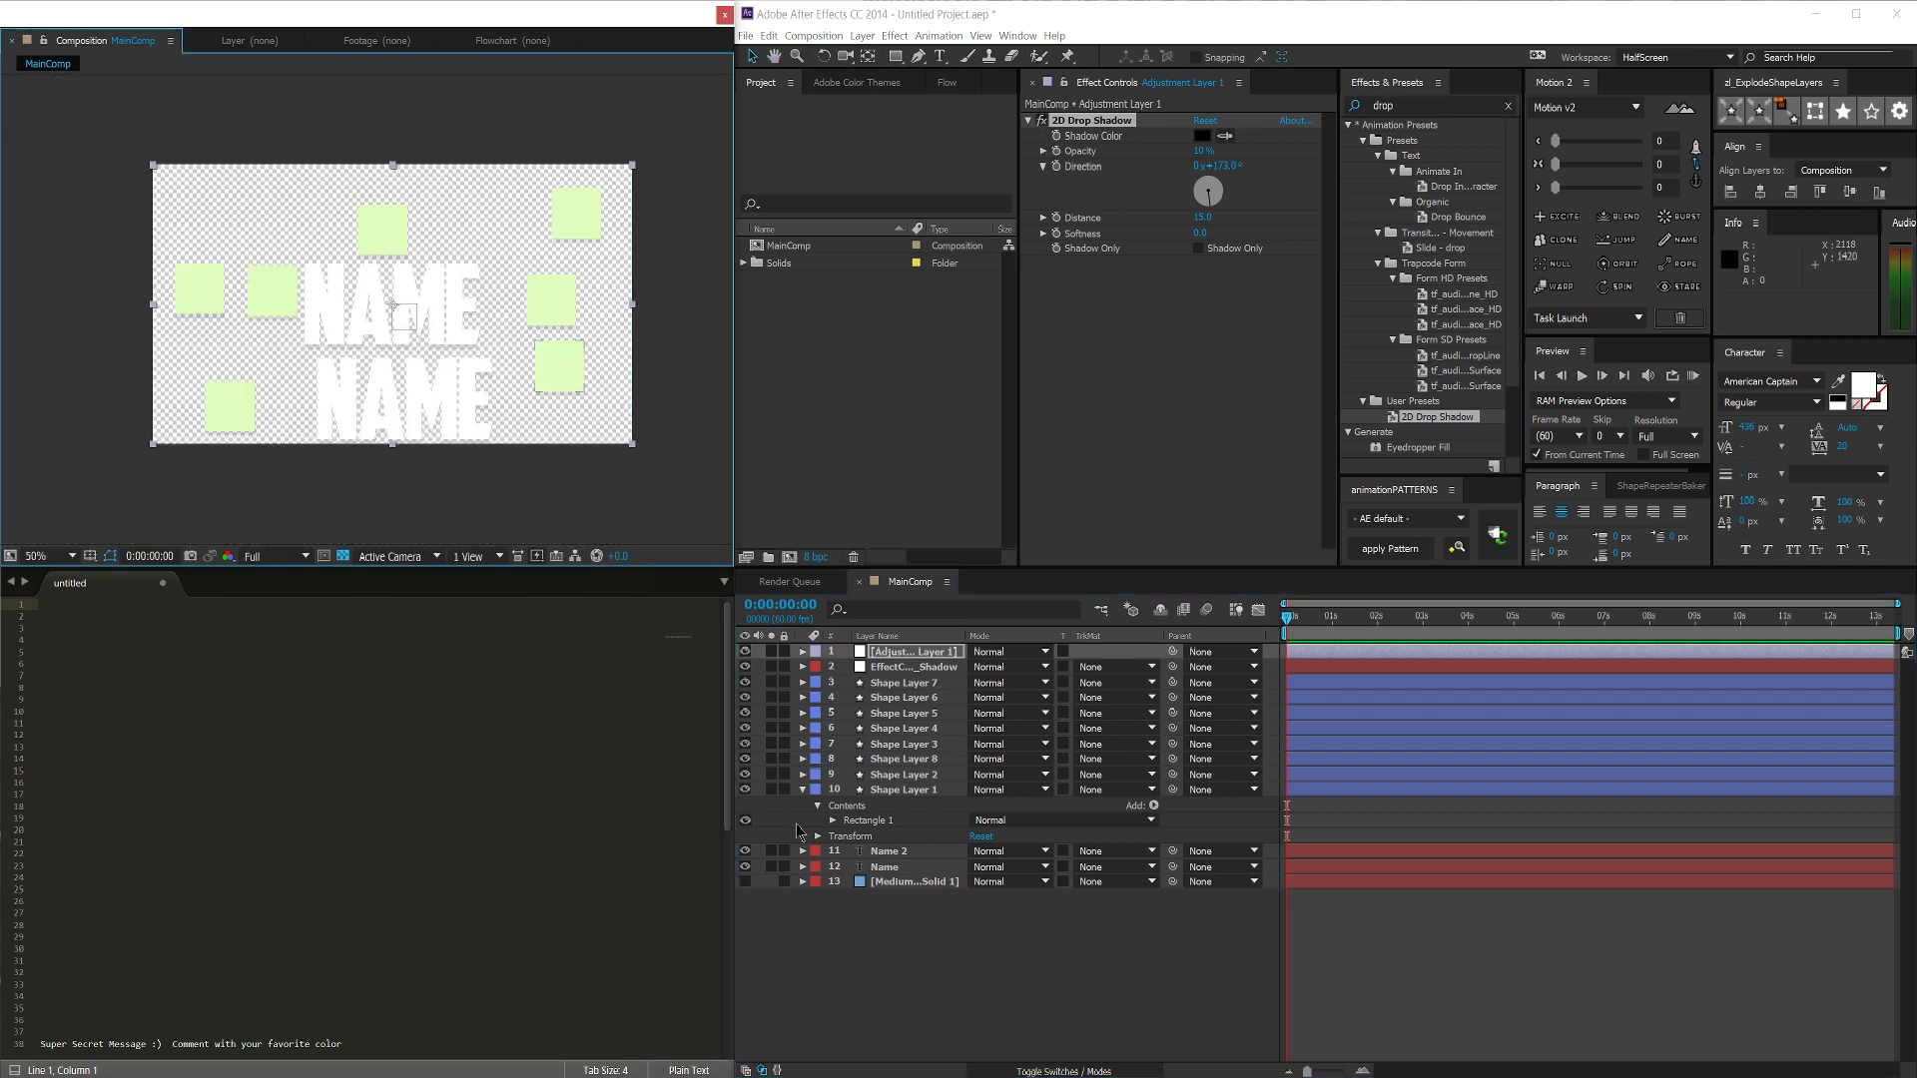
{"action": "left_click", "coordinate": [745, 882]}
{"action": "key", "text": "period"}
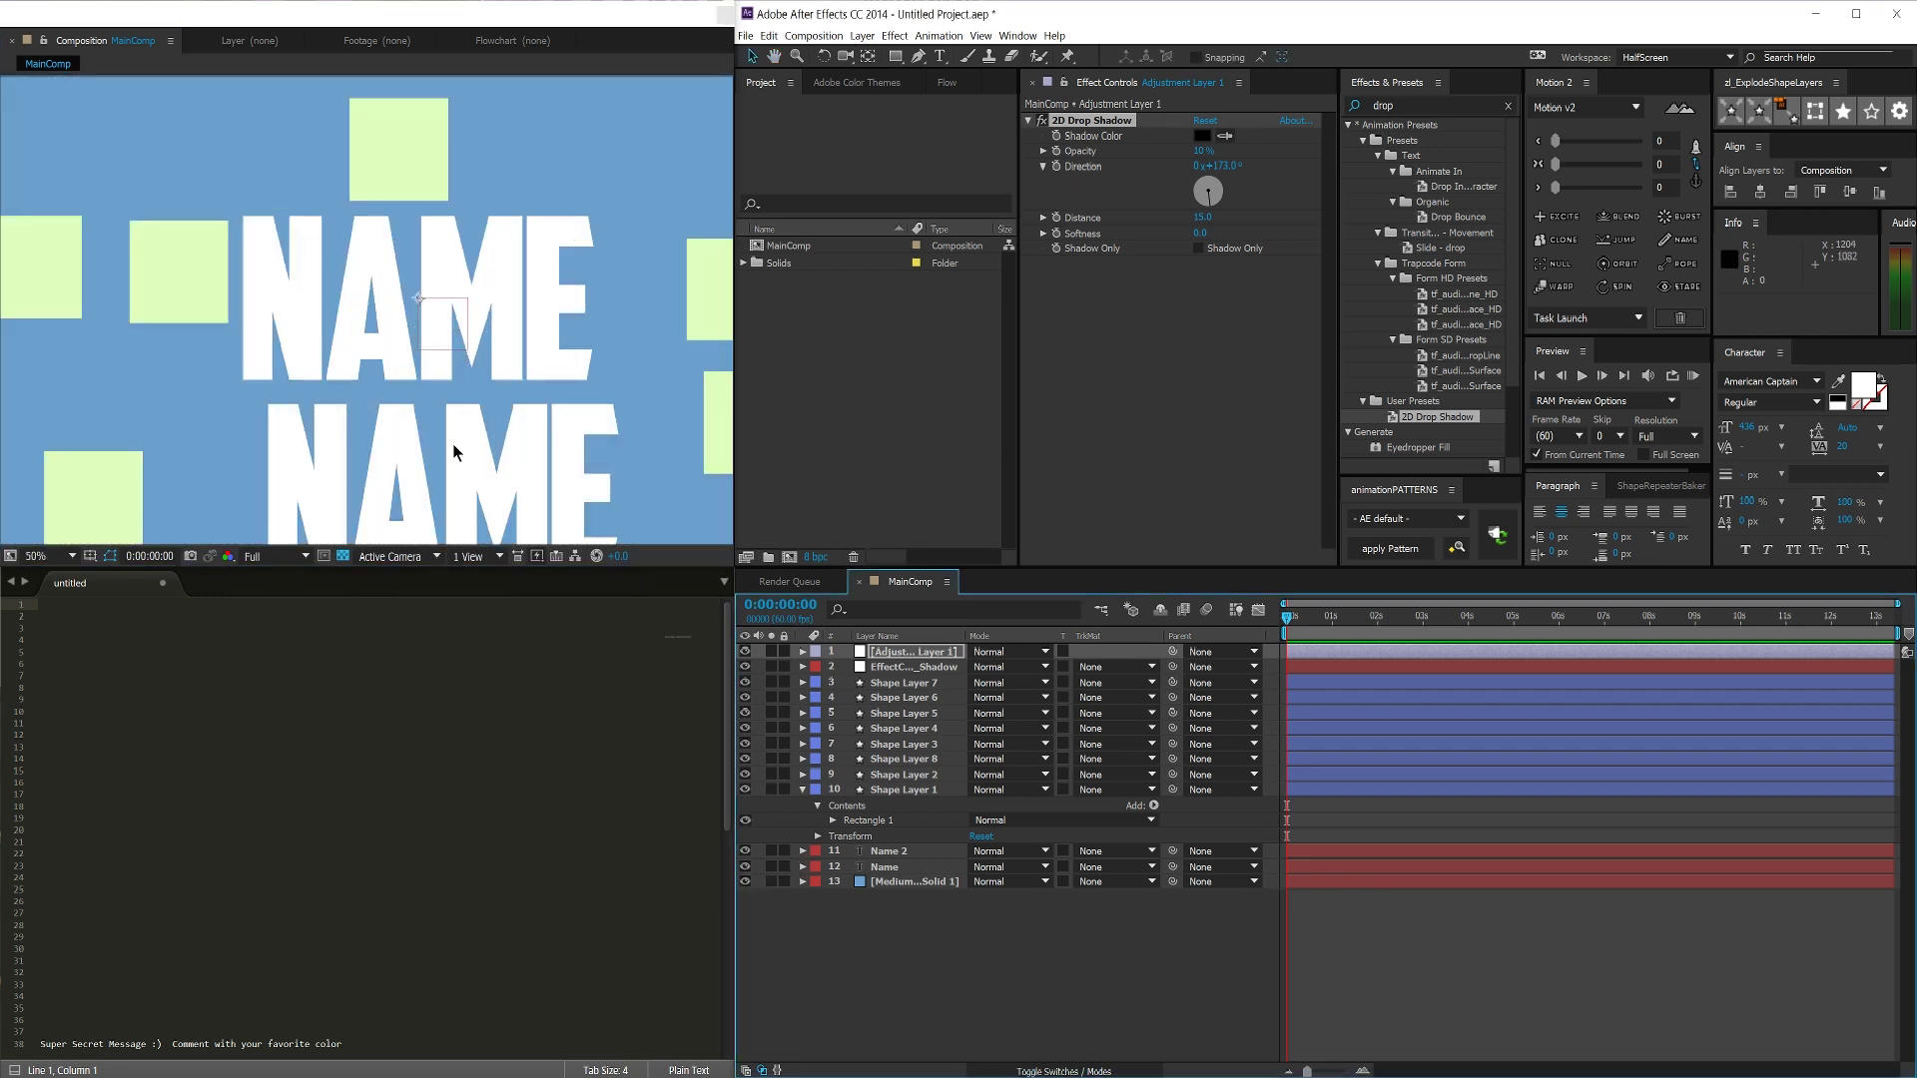
{"action": "key", "text": "comma"}
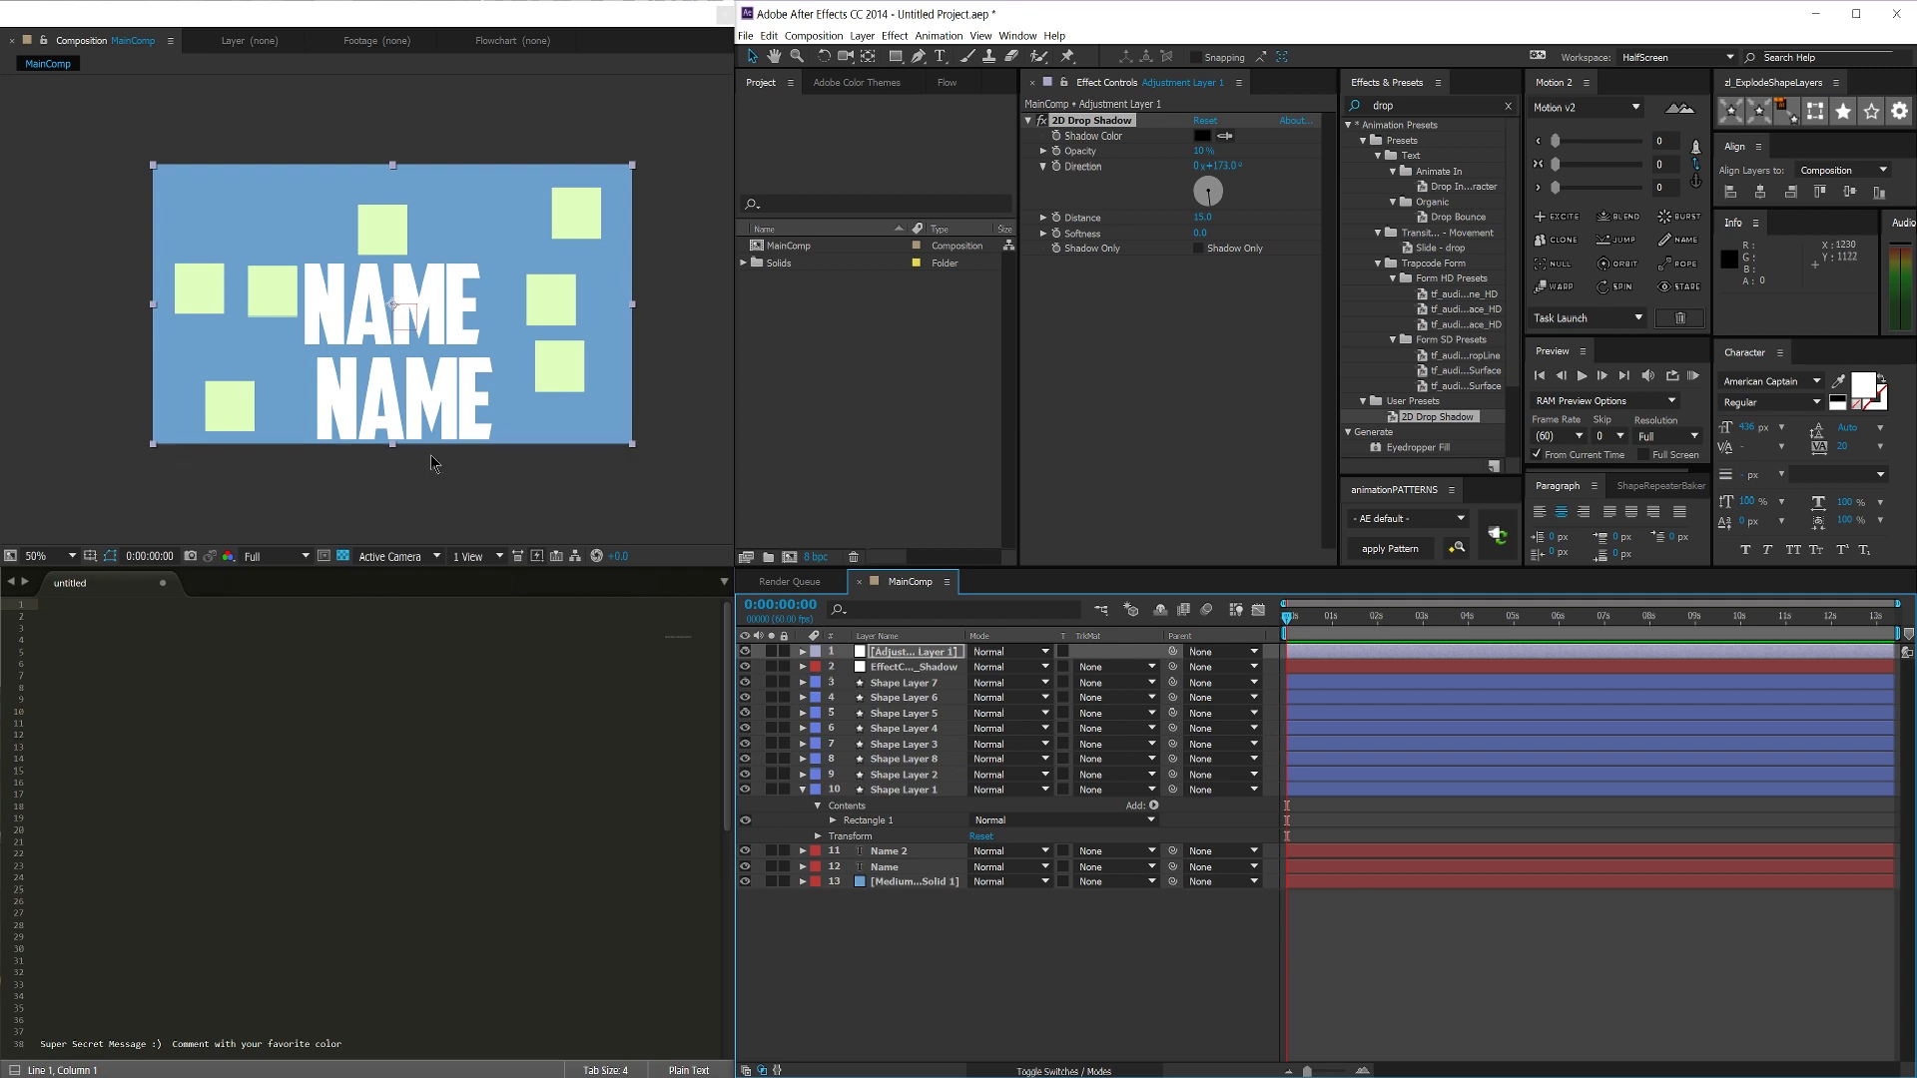
{"action": "key", "text": "shift+slash"}
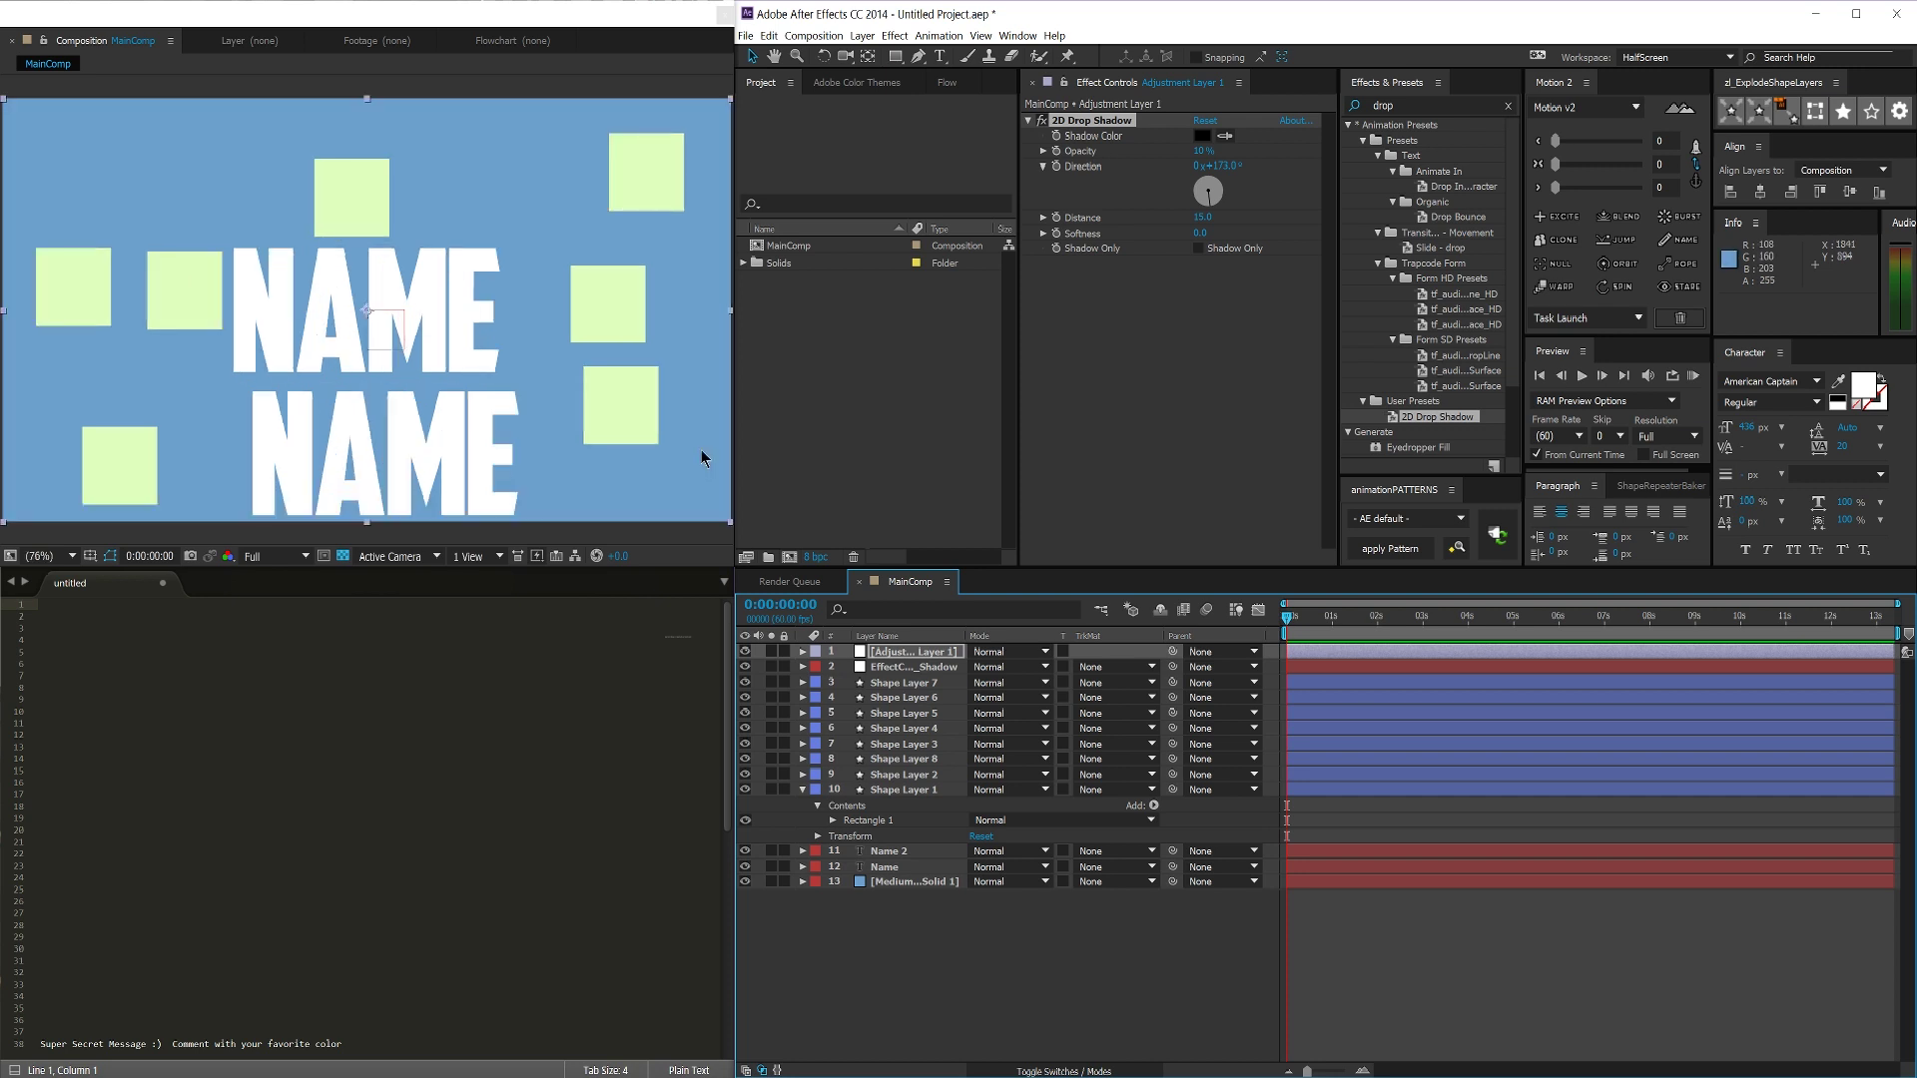
{"action": "left_click", "coordinate": [887, 882]}
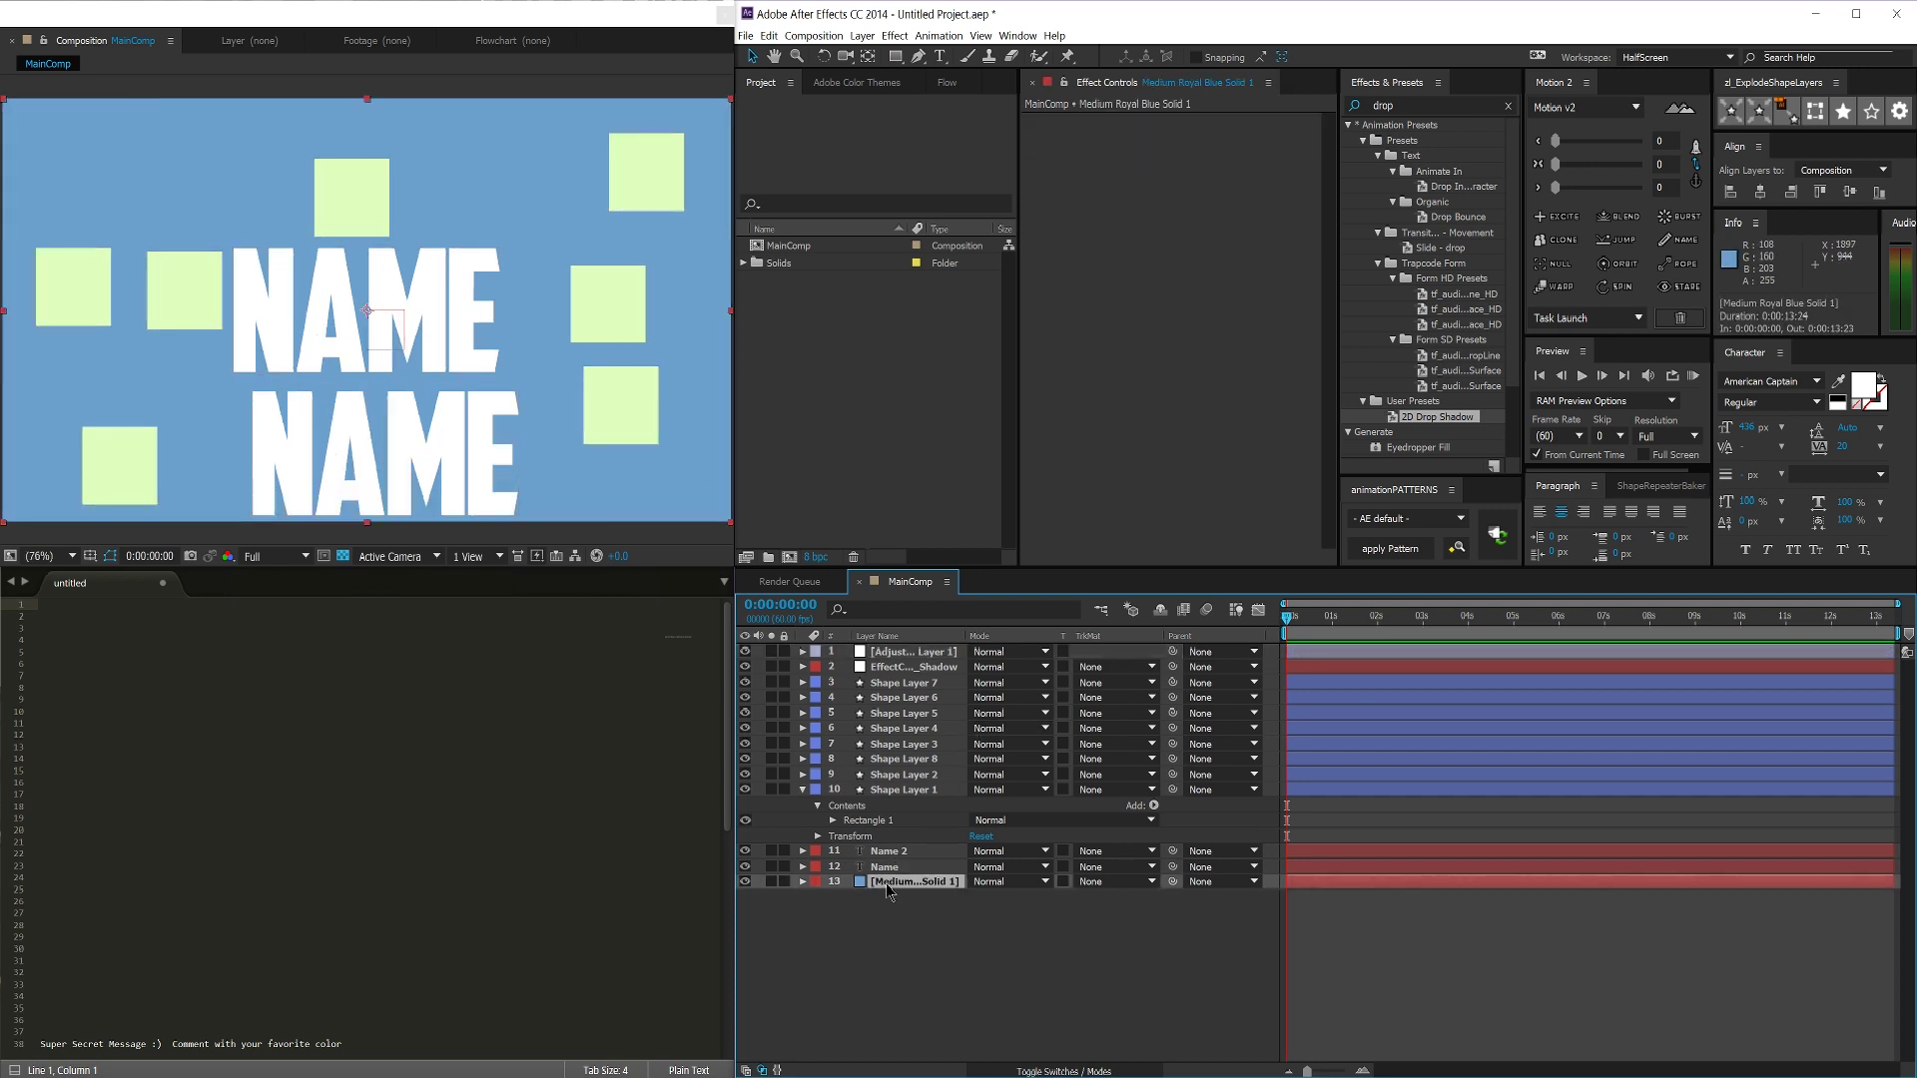
{"action": "left_click", "coordinate": [919, 652]}
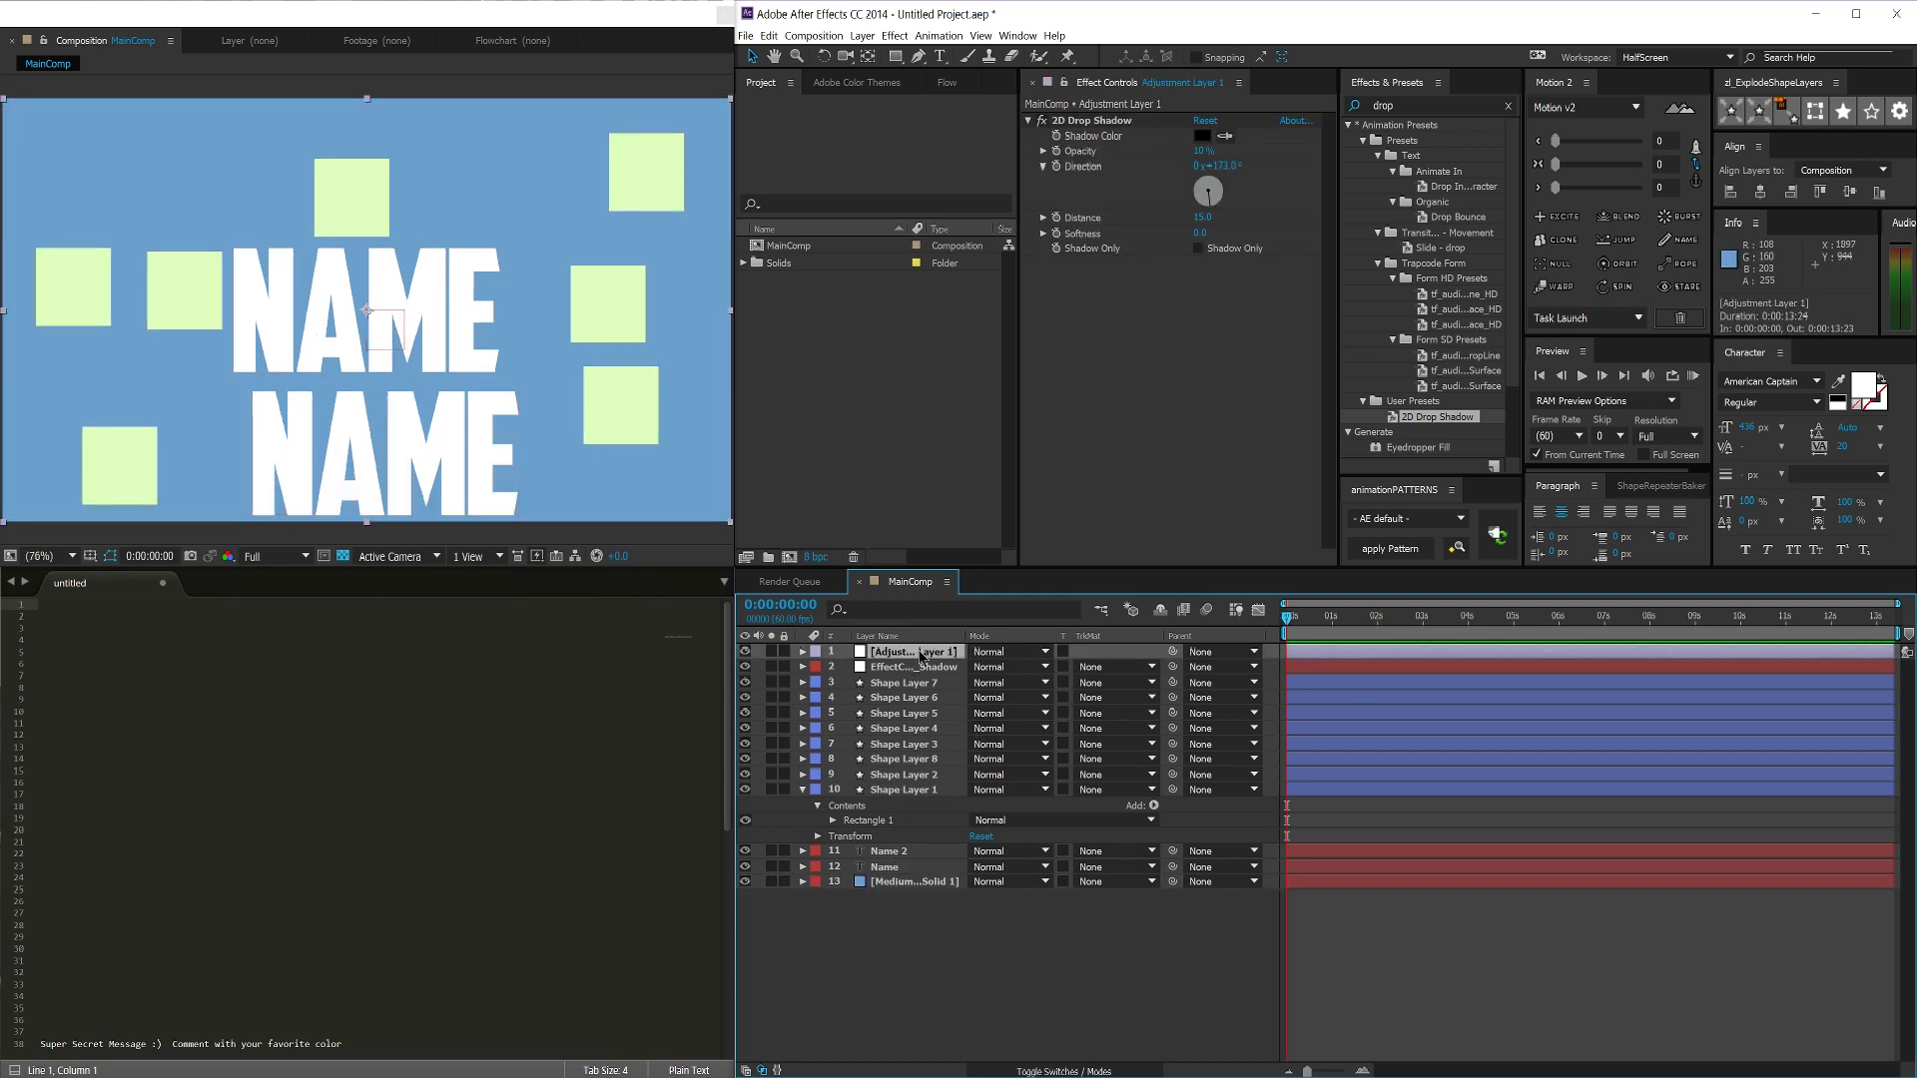
{"action": "key", "text": "Delete"}
{"action": "left_click", "coordinate": [912, 651]}
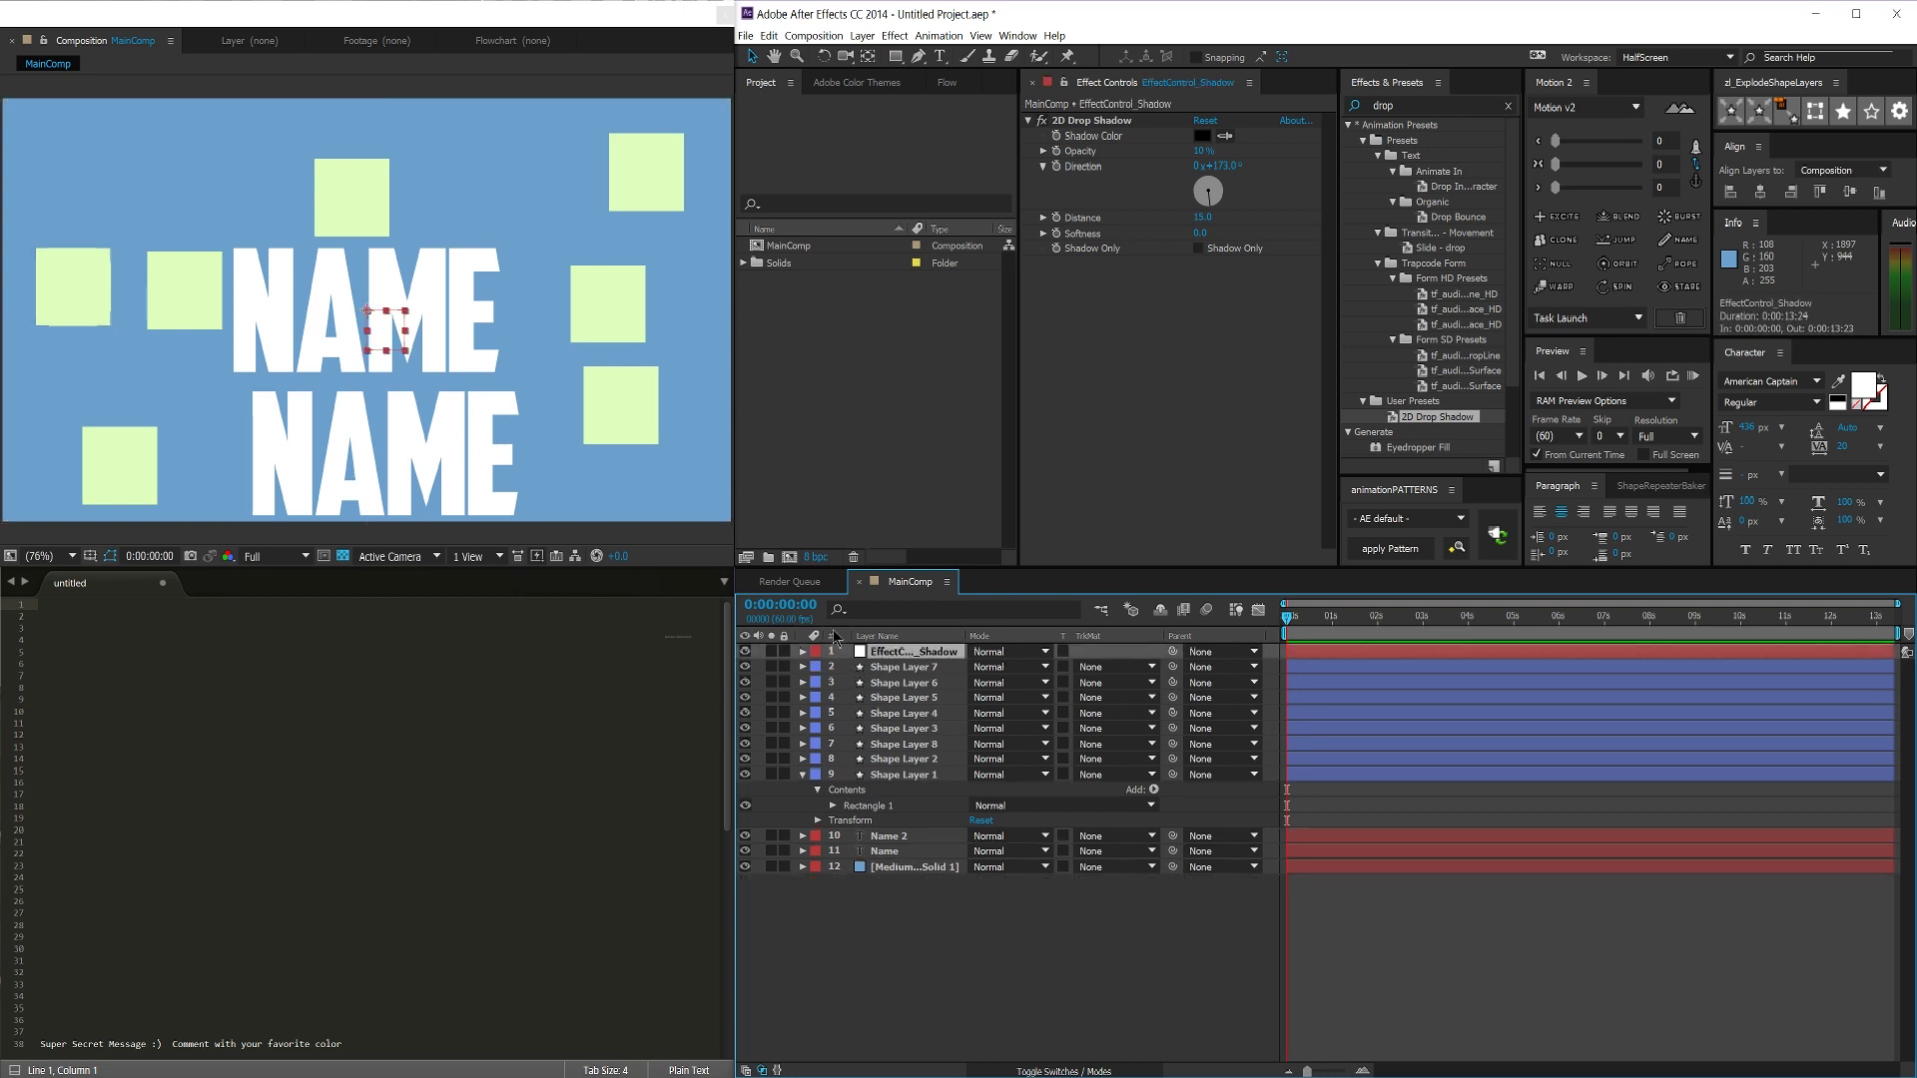
Step: Select EffectControl_Shadow's 2D Drop Shadow effect in the Effect Controls panel
{"action": "left_click", "coordinate": [1104, 120]}
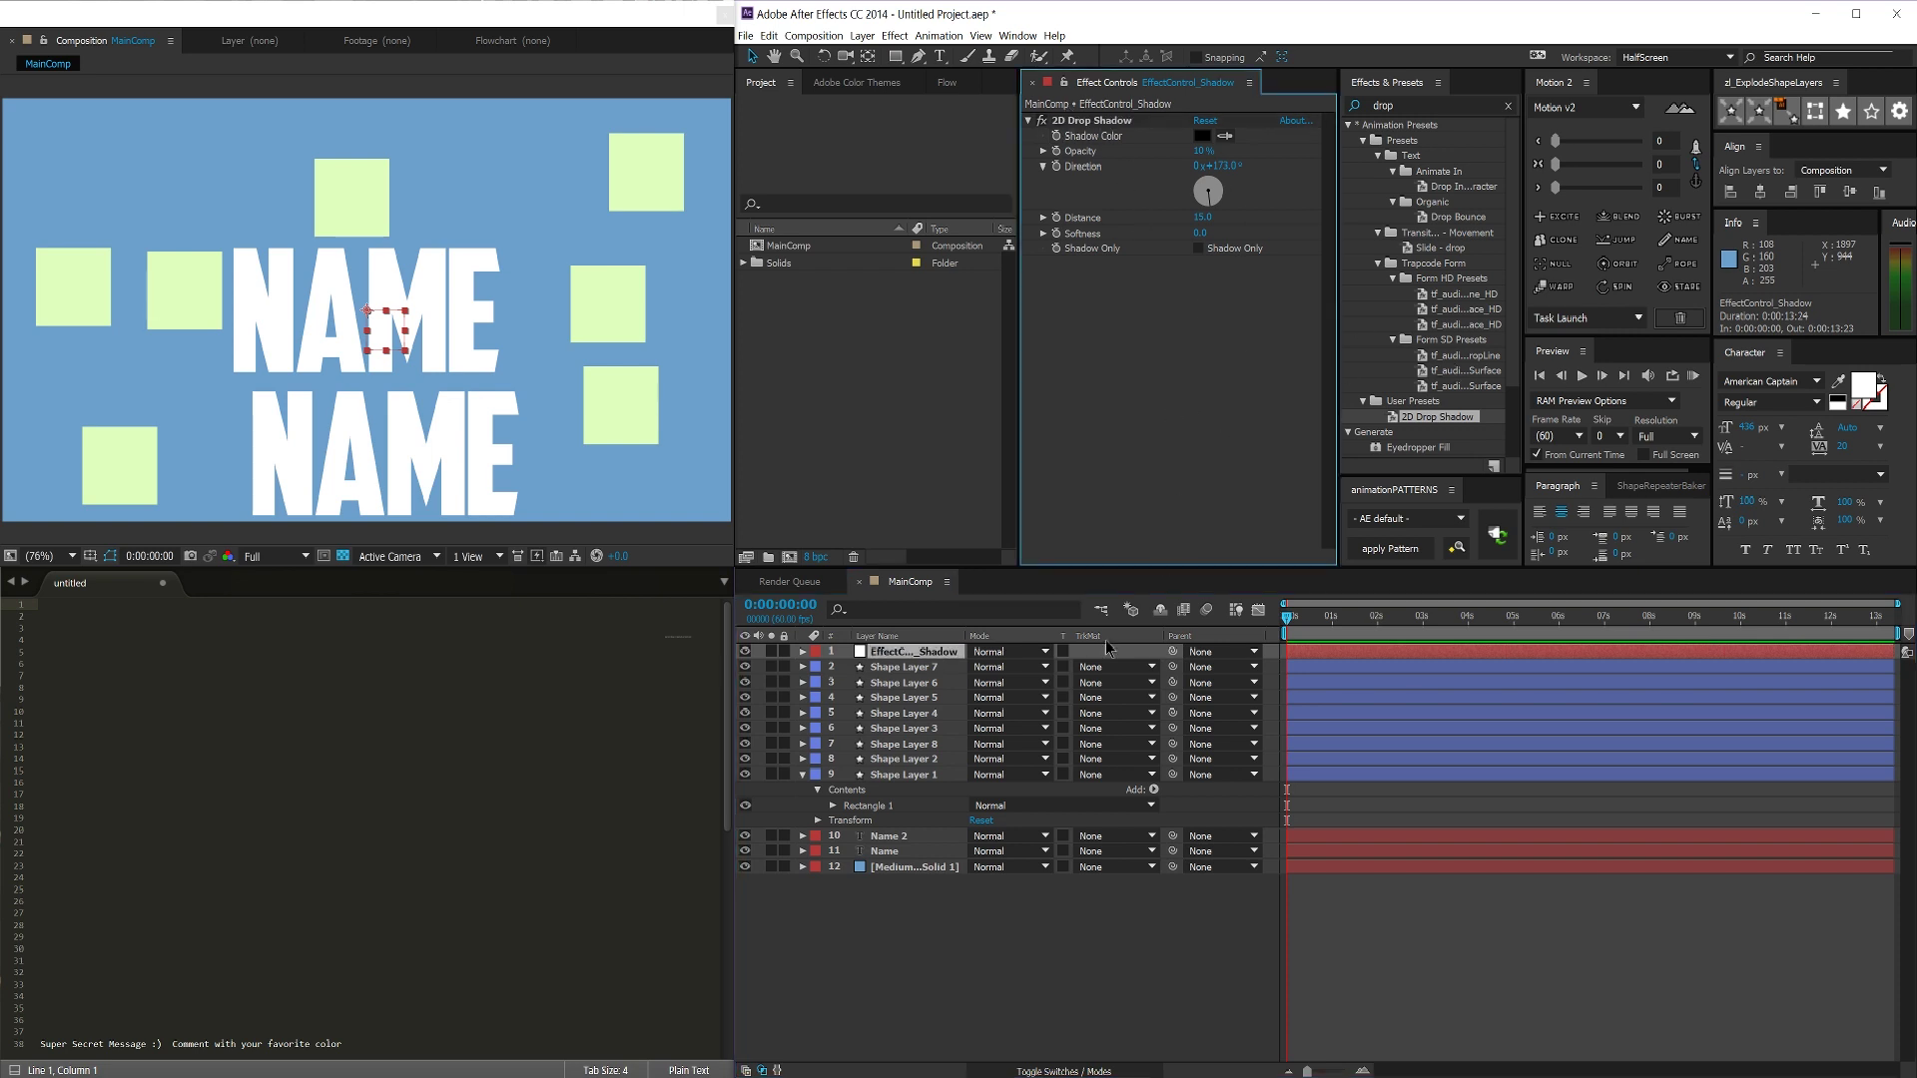
{"action": "left_click", "coordinate": [931, 943]}
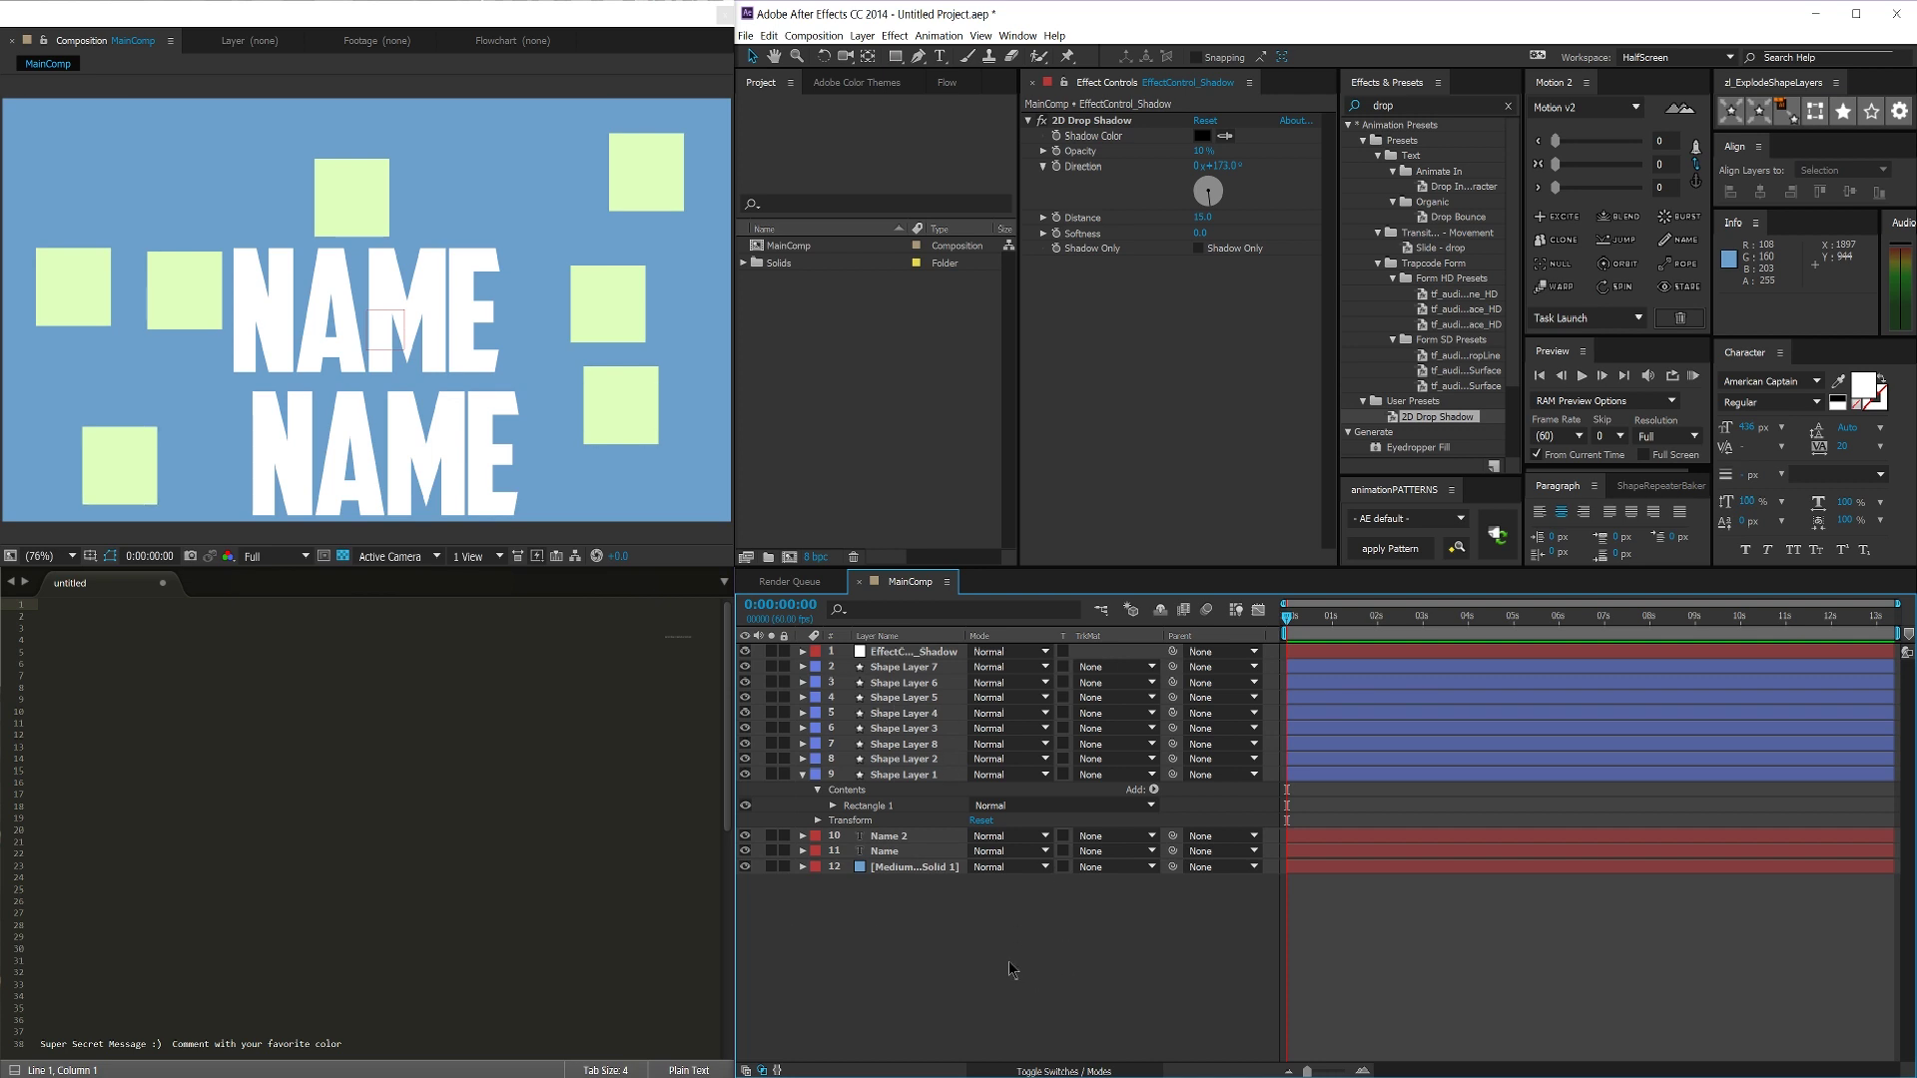
{"action": "left_click", "coordinate": [1177, 339]}
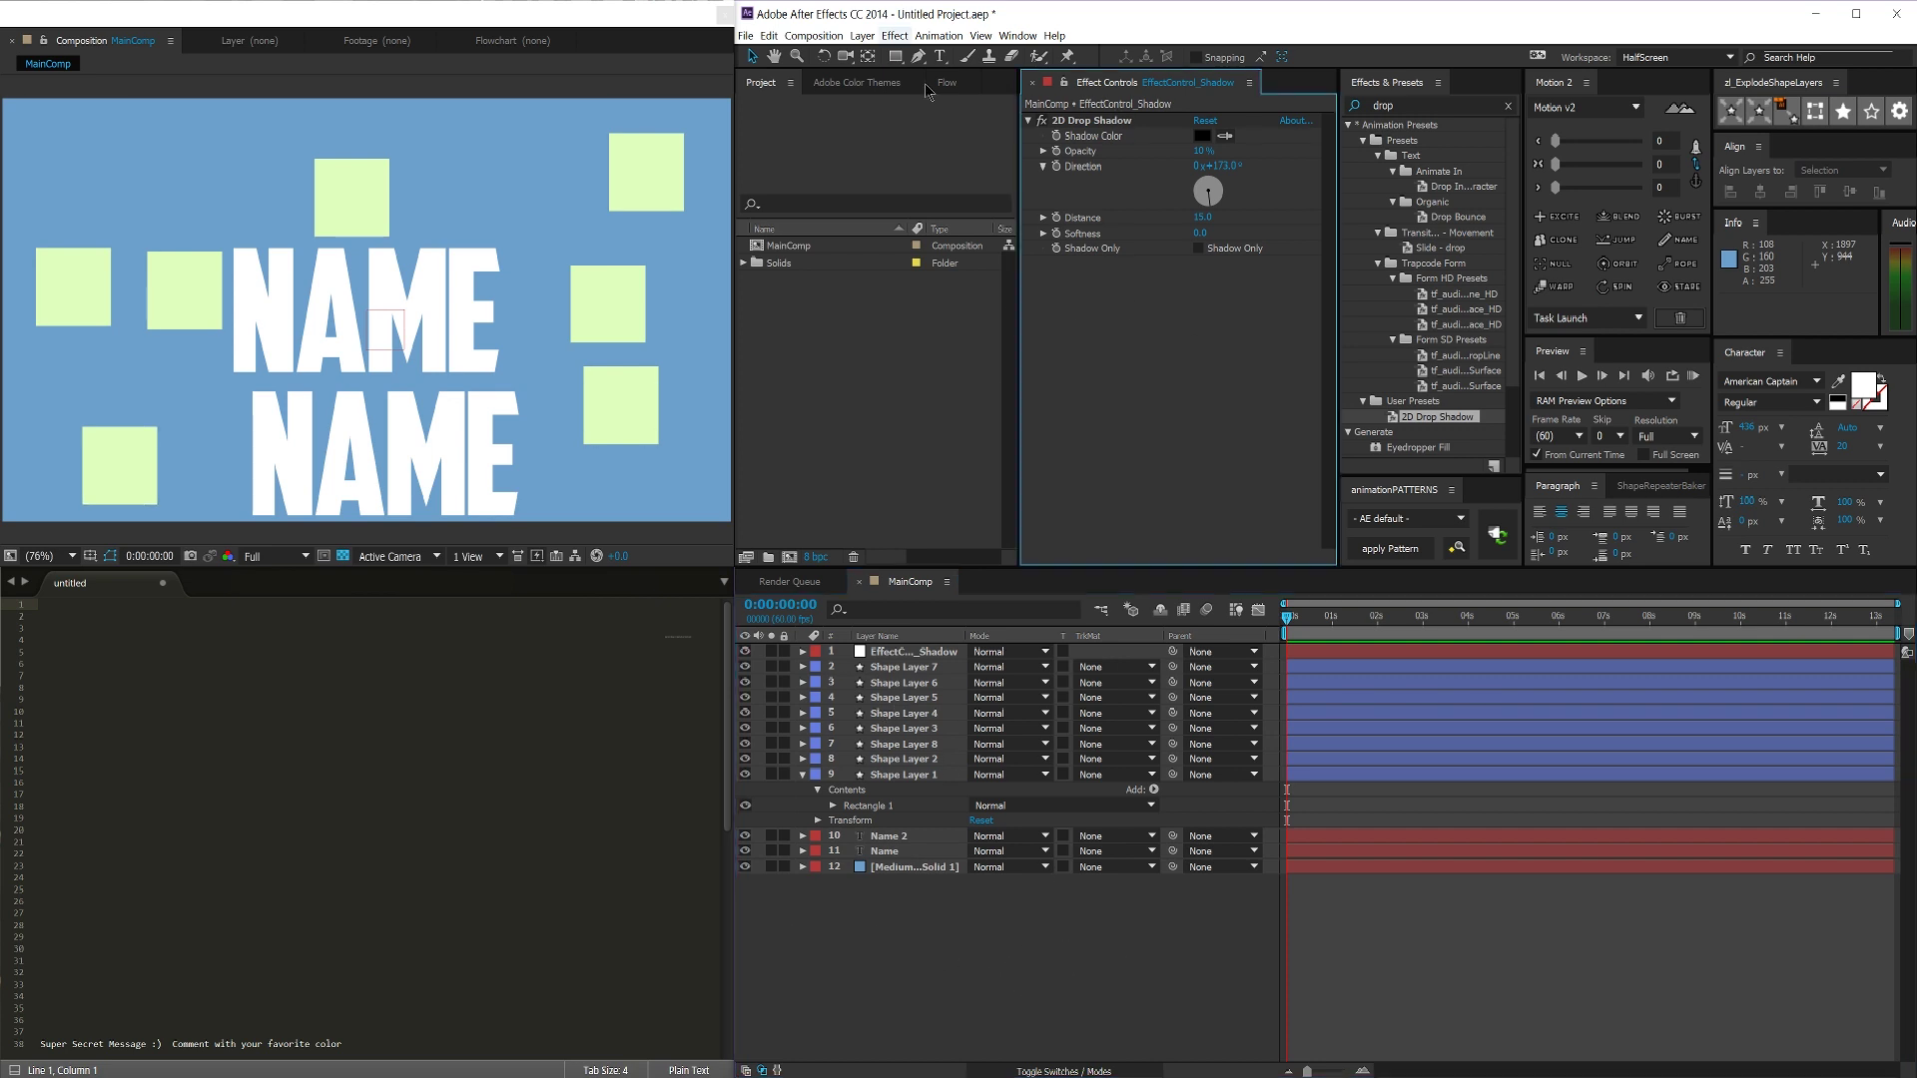
{"action": "left_click", "coordinate": [1087, 124]}
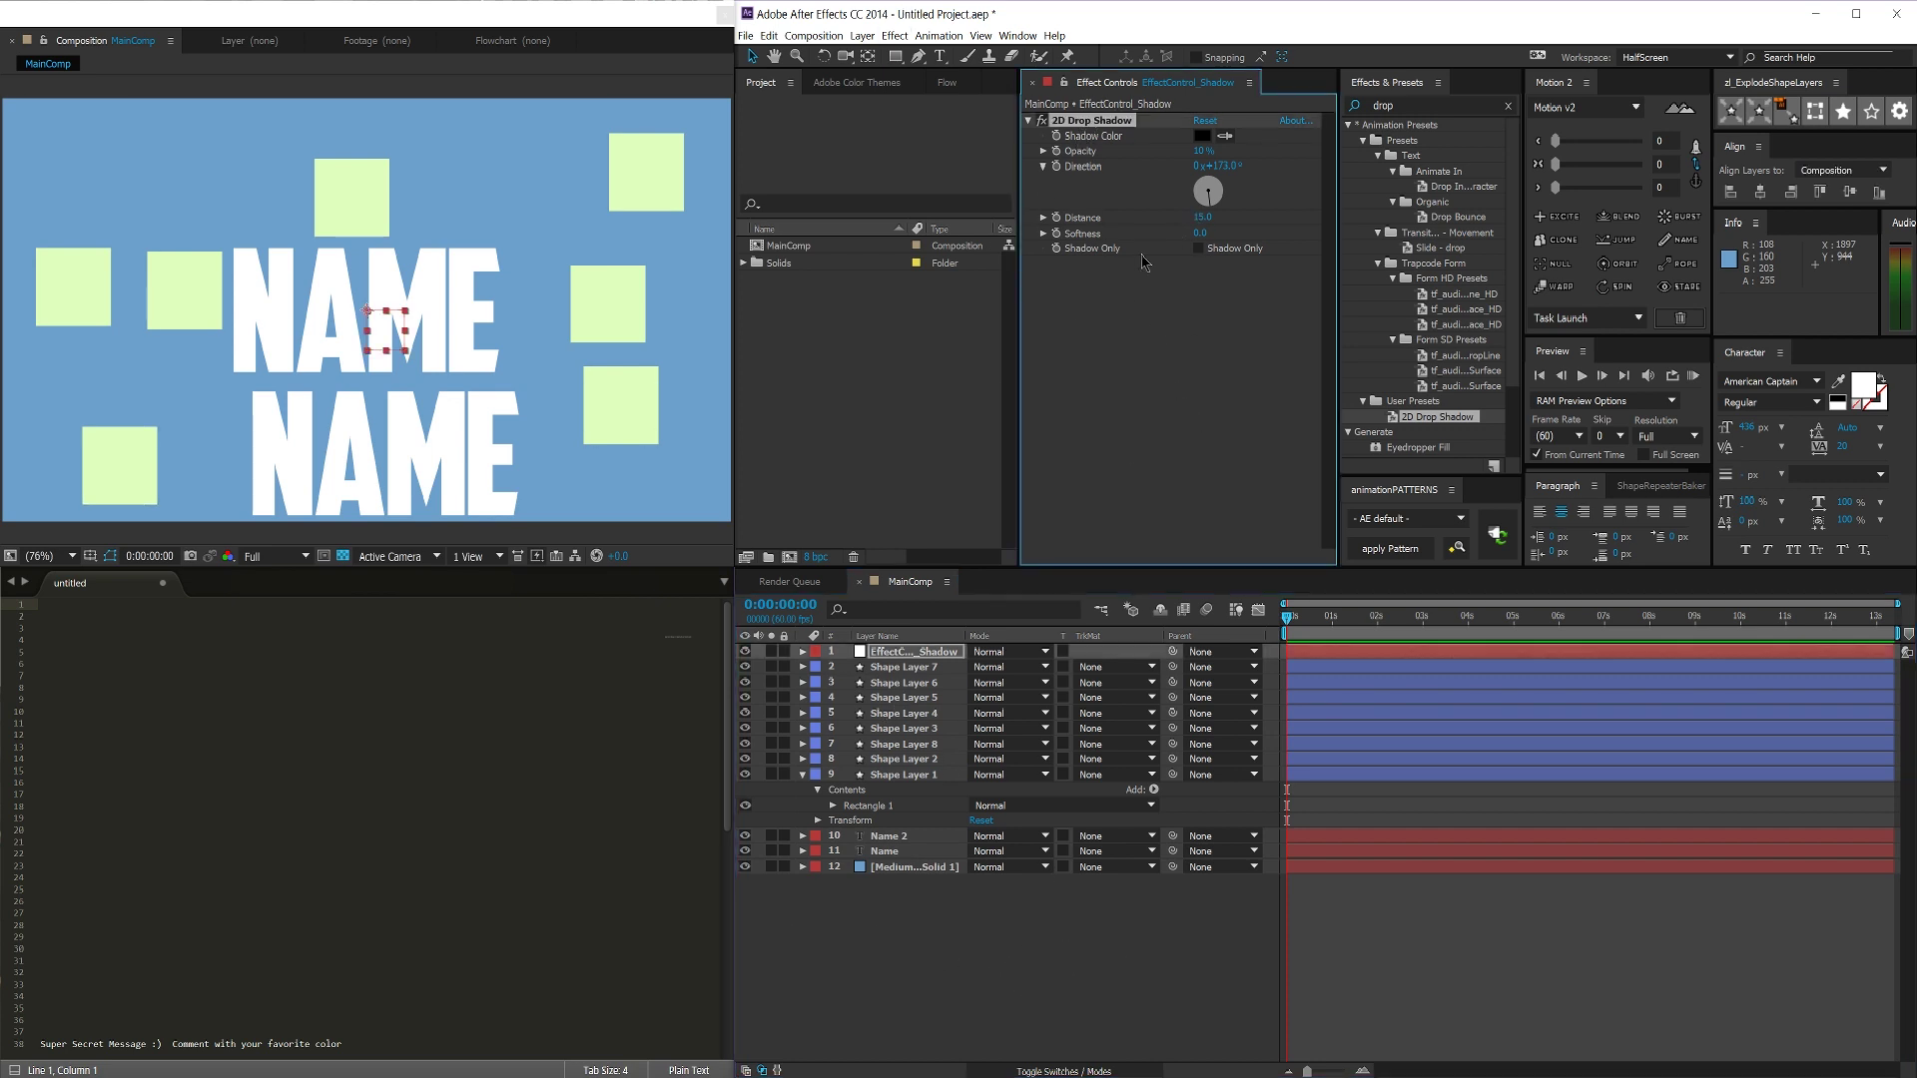
{"action": "left_click", "coordinate": [939, 960]}
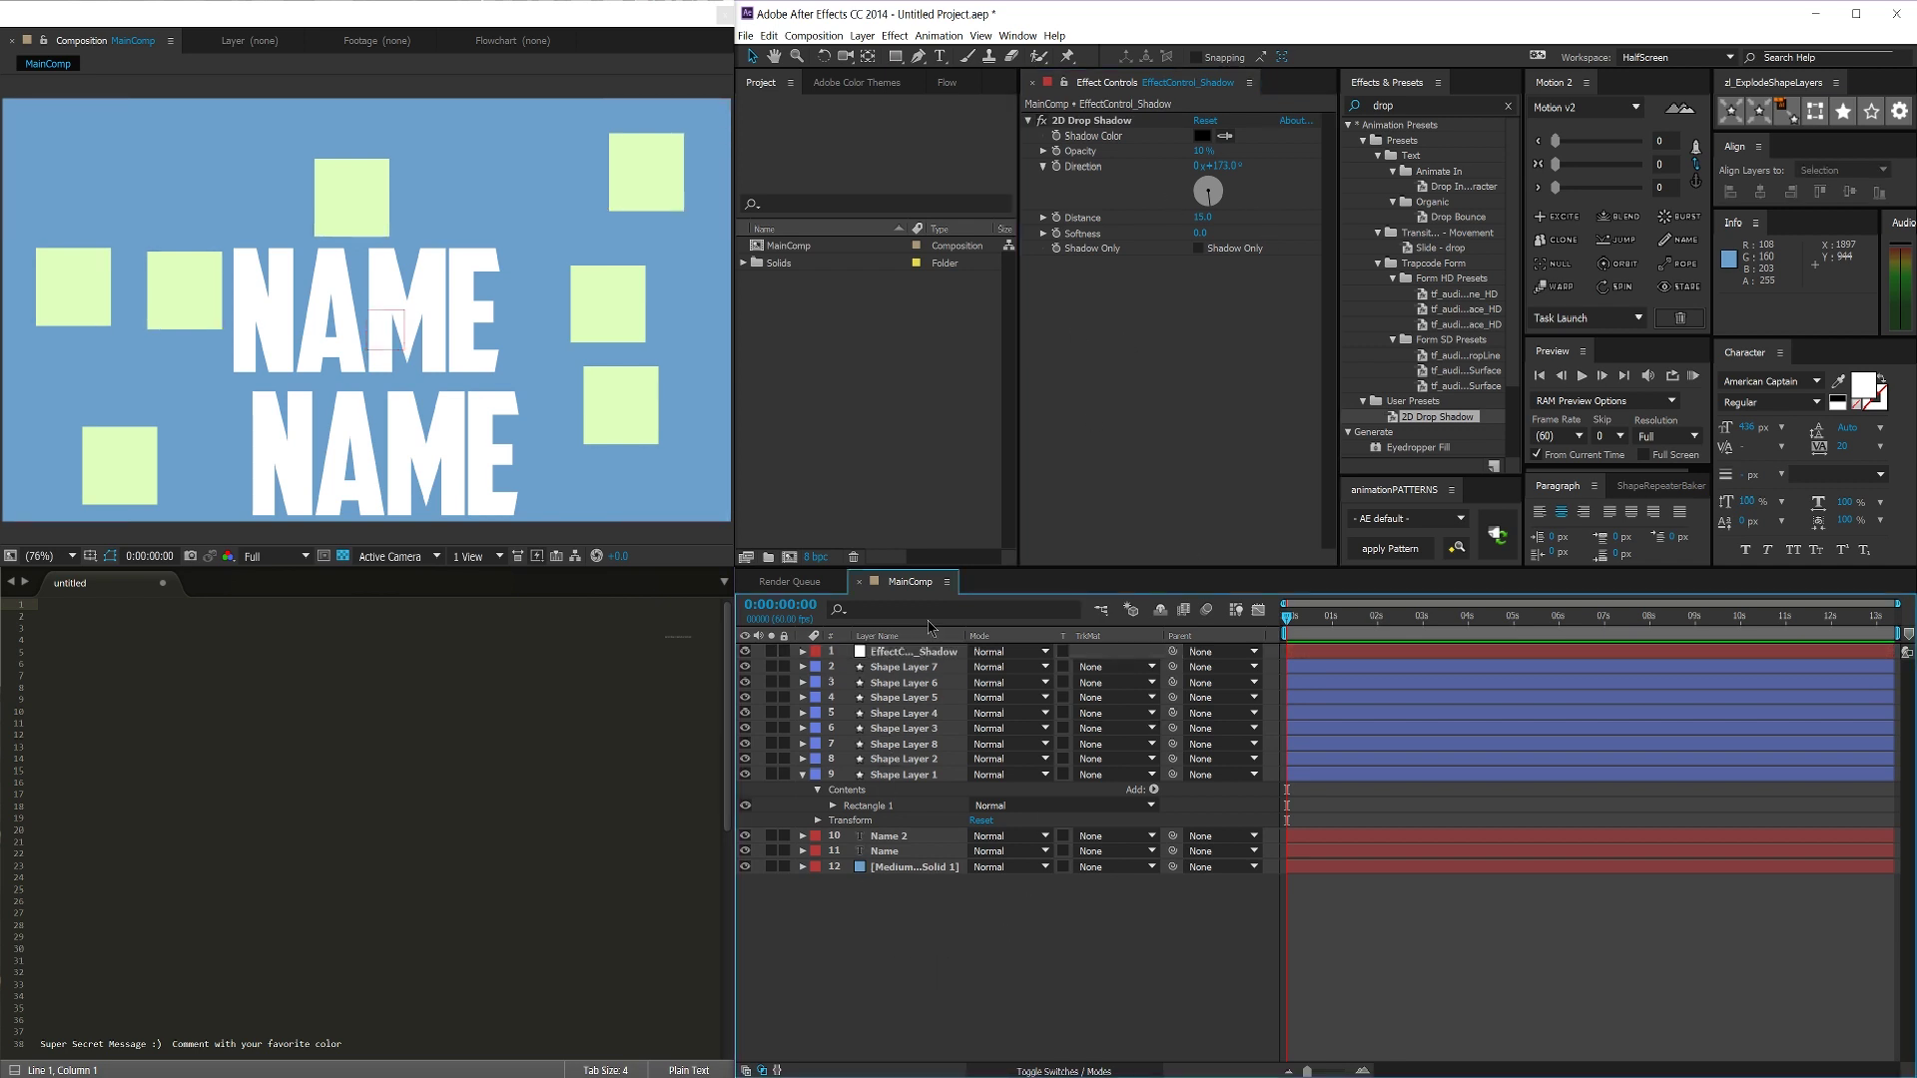
{"action": "left_click", "coordinate": [1084, 122]}
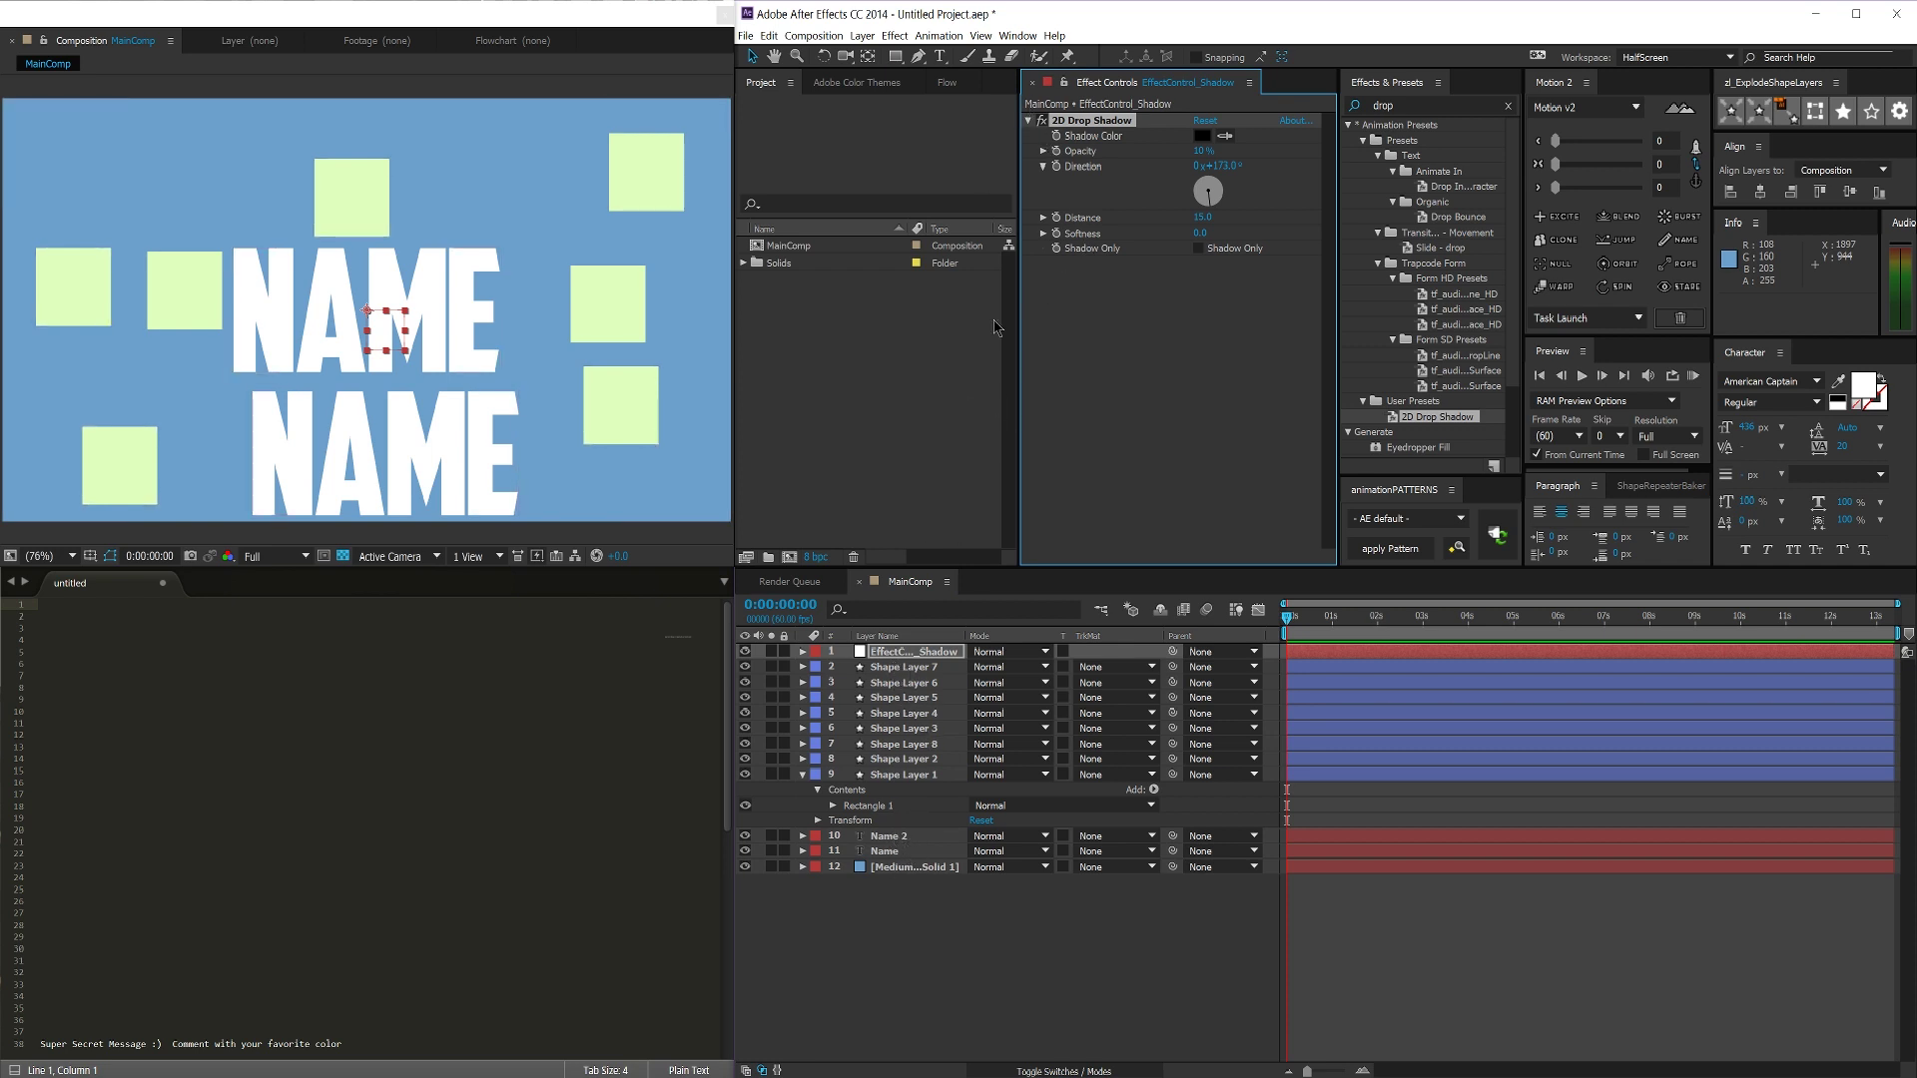
Step: Copy the drop shadow with relative property links onto Shape Layers 1–7, Name and Name 2
{"action": "left_click", "coordinate": [770, 37]}
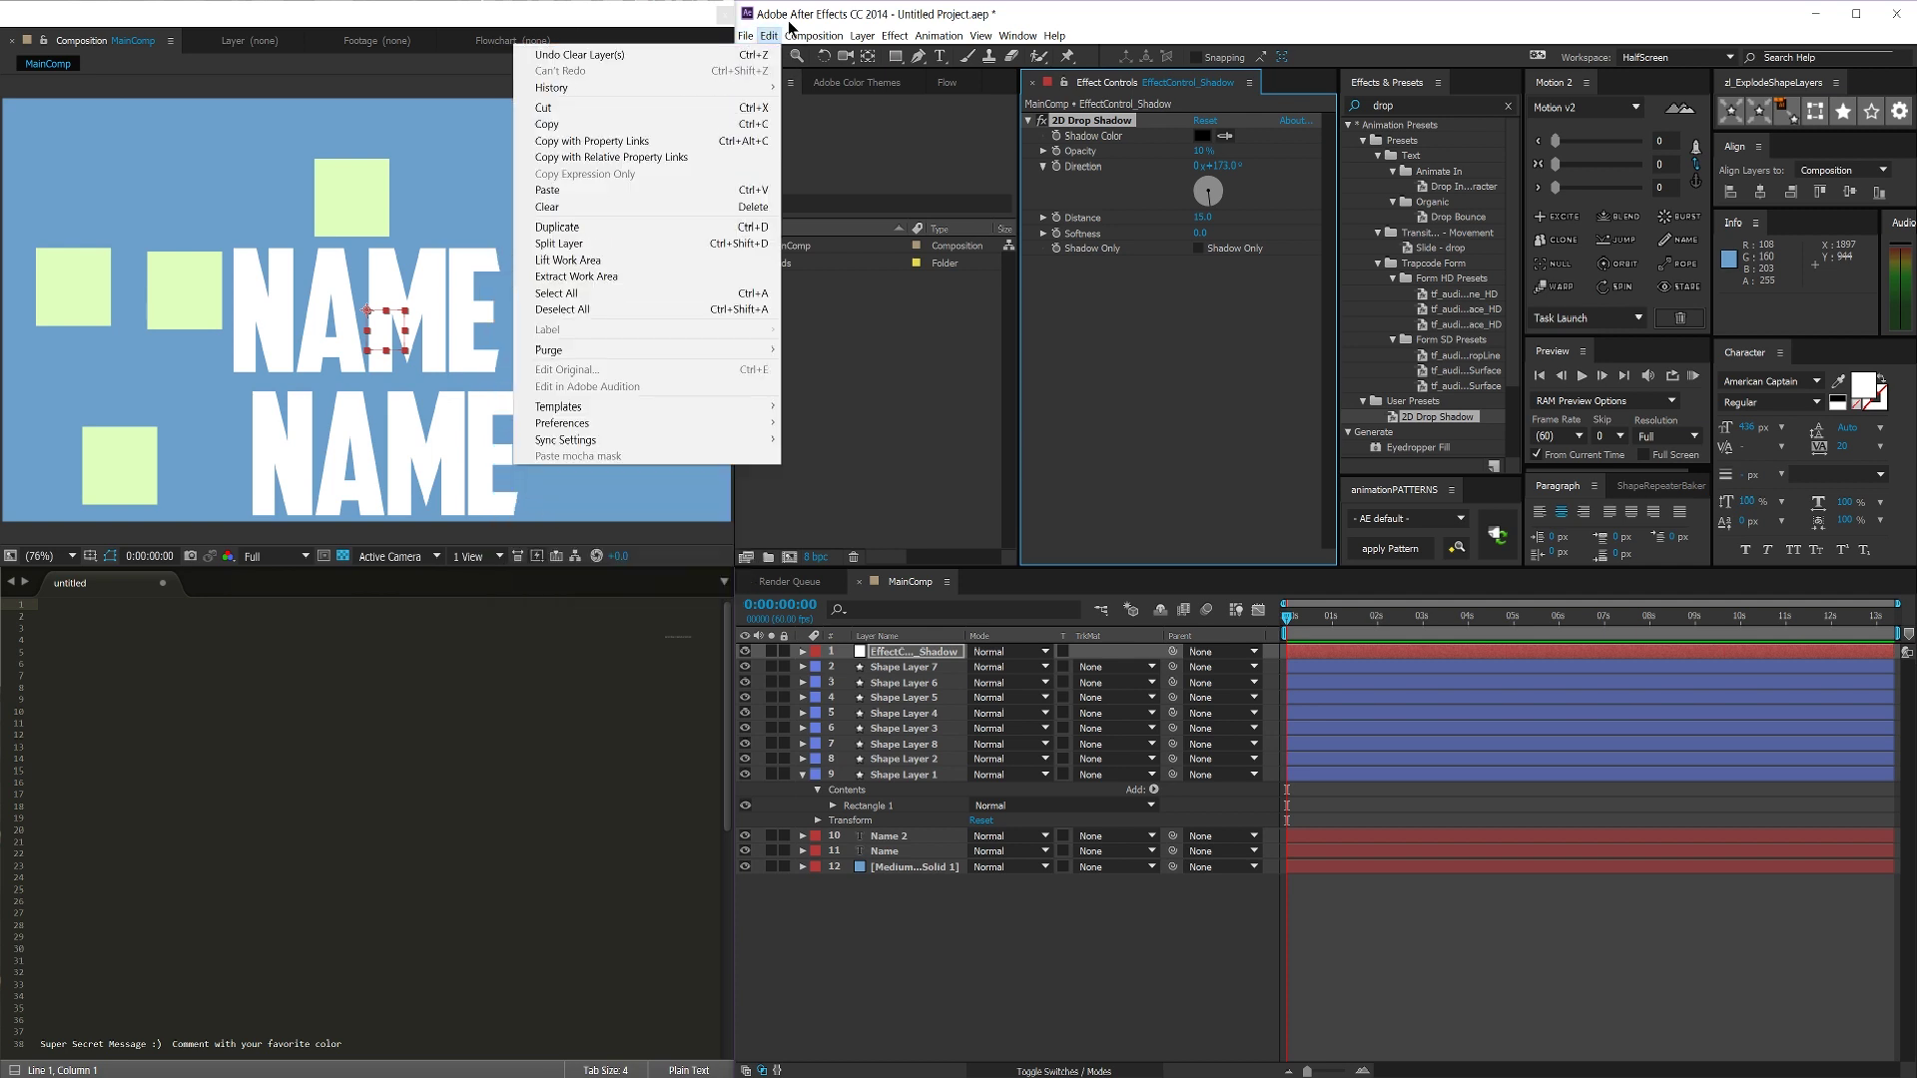
{"action": "left_click", "coordinate": [705, 158]}
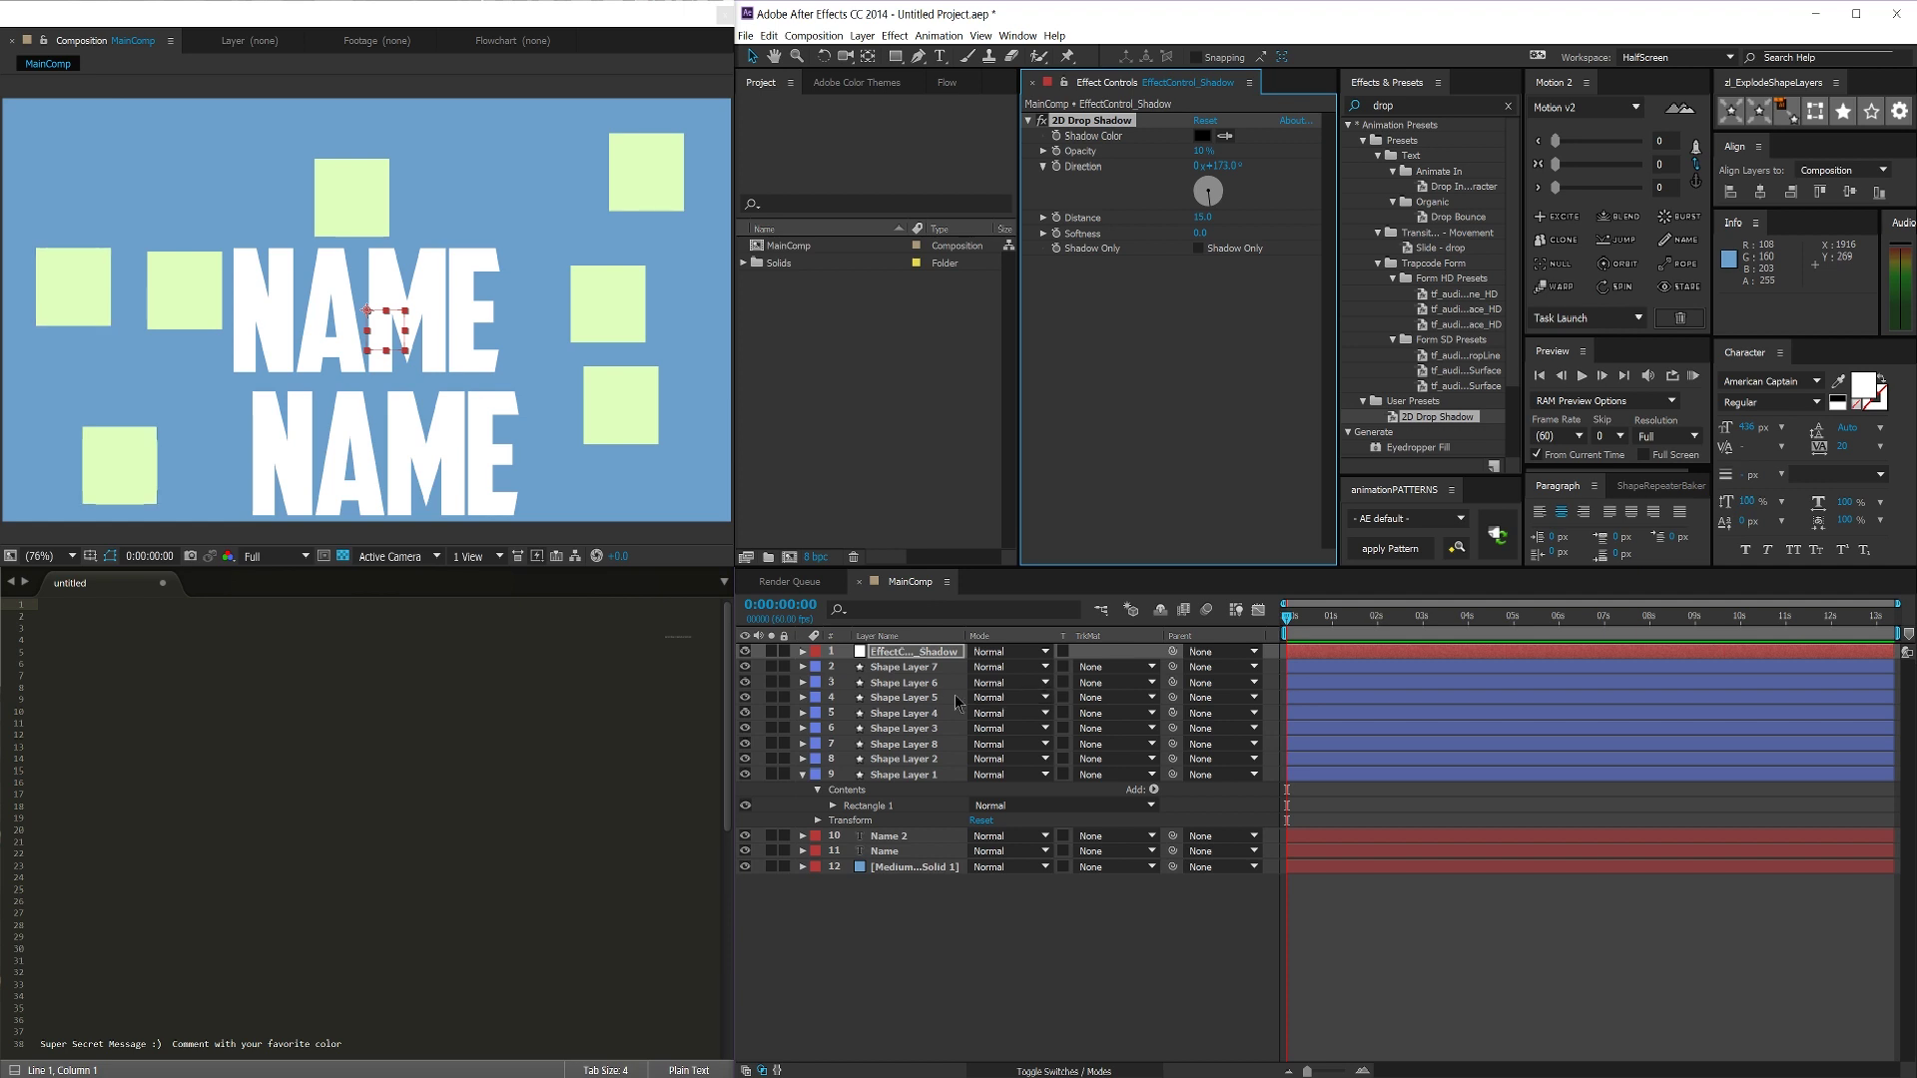
{"action": "left_click", "coordinate": [917, 668]}
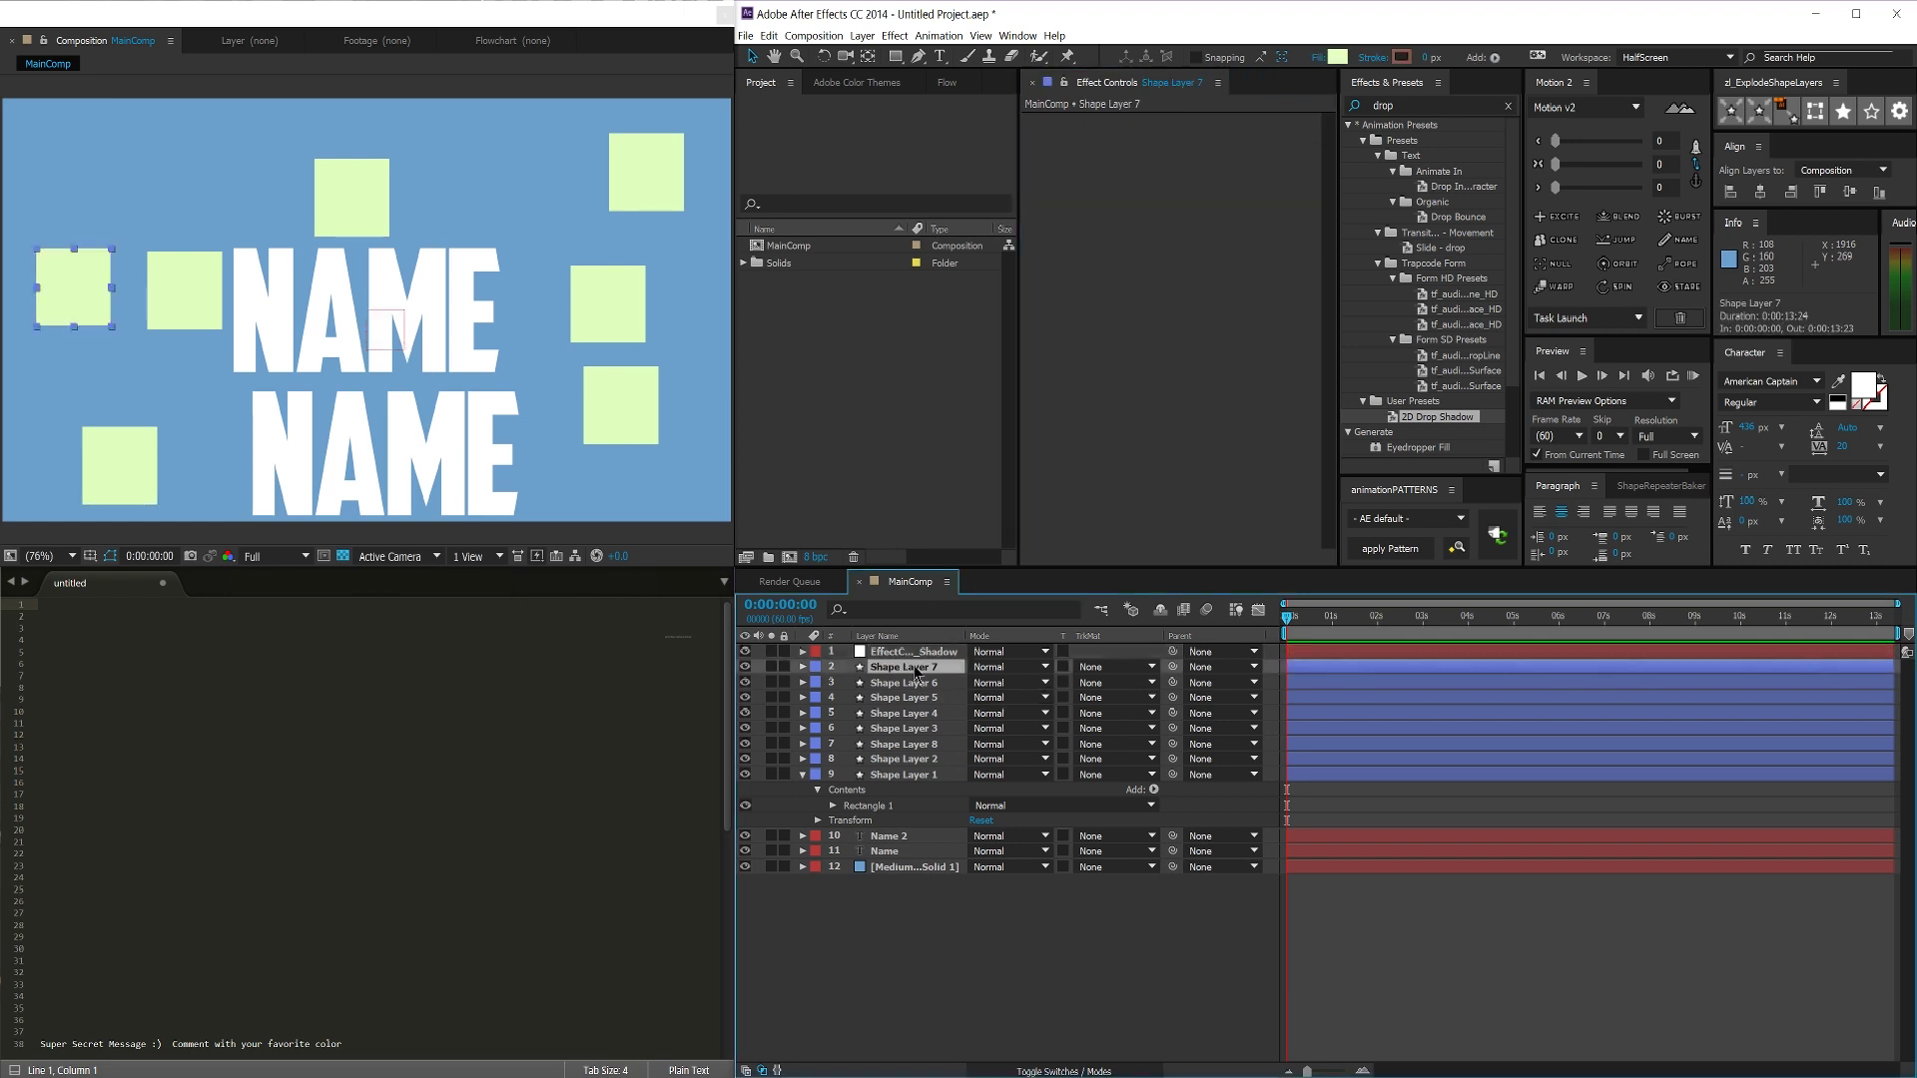
{"action": "left_click", "coordinate": [901, 849], "text": "shift"}
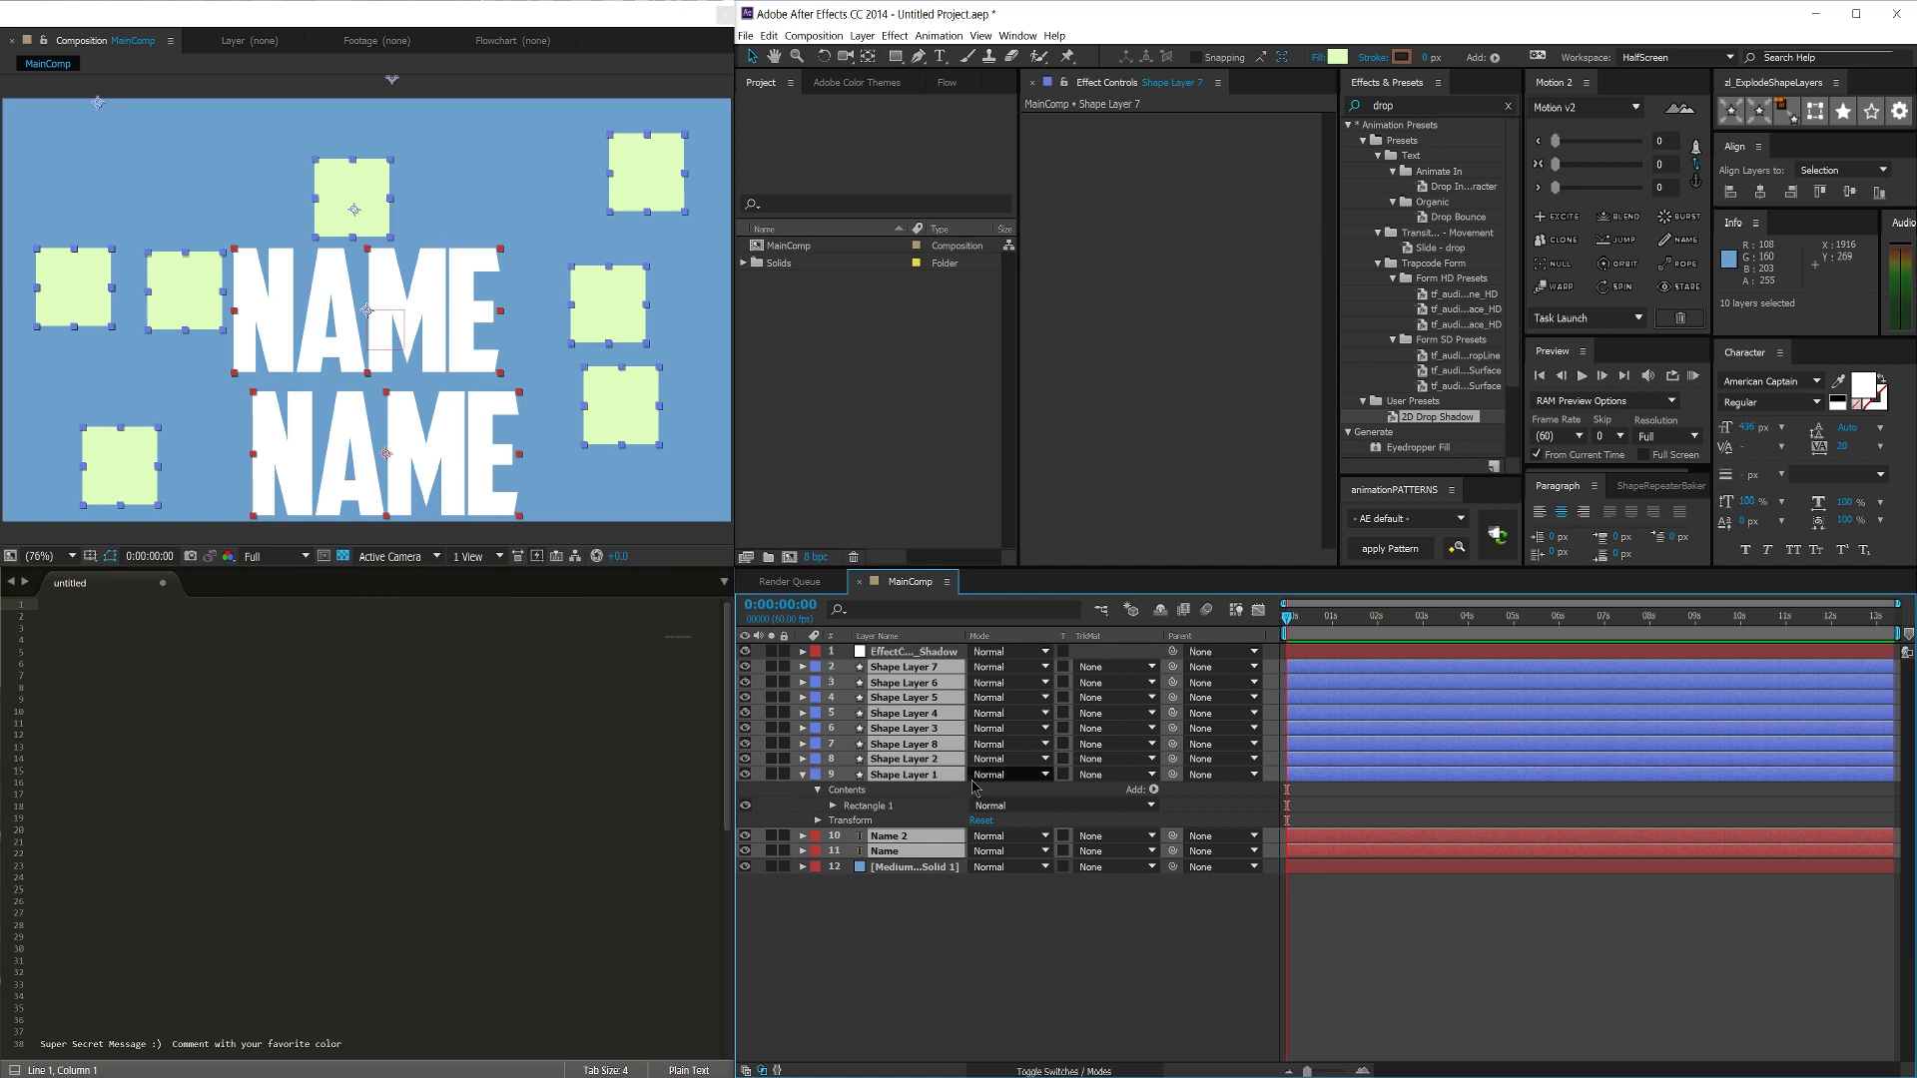
{"action": "left_click", "coordinate": [974, 926]}
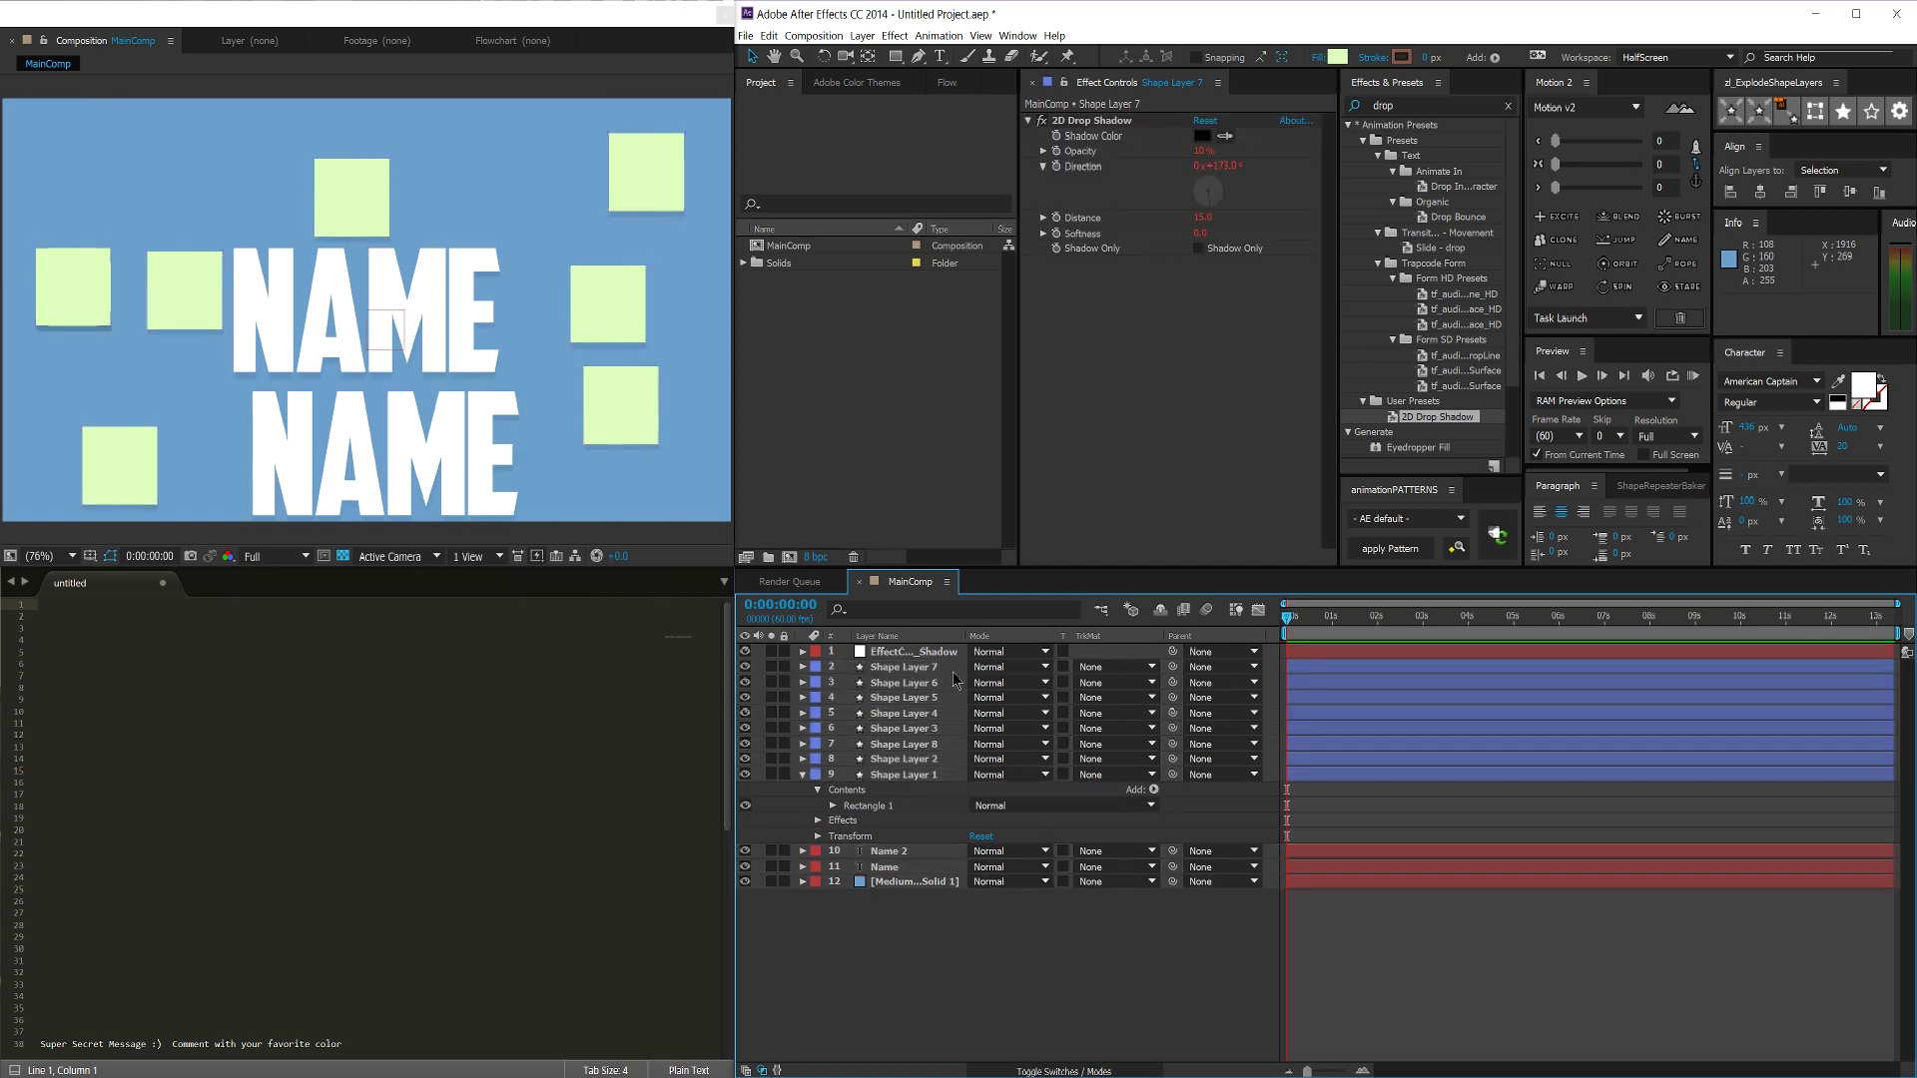
{"action": "left_click", "coordinate": [387, 325]}
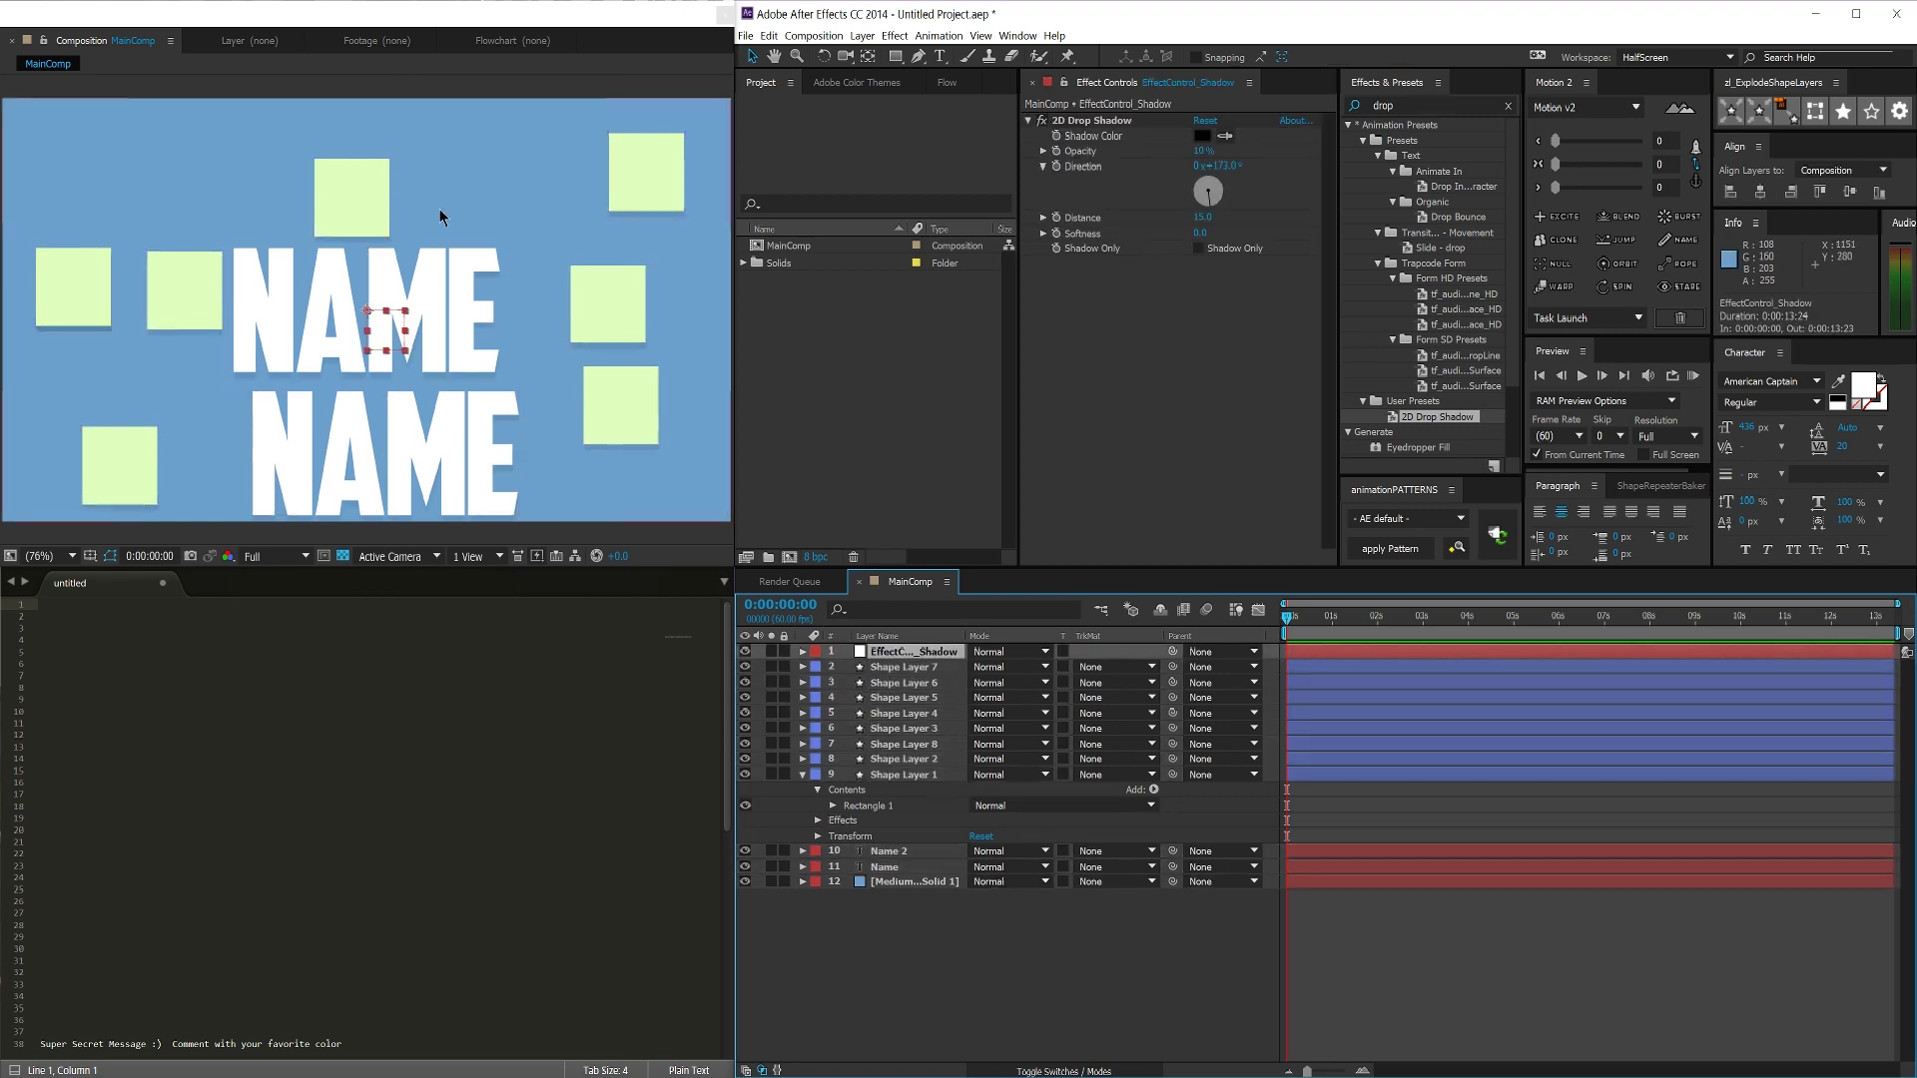
Step: Lower EffectControl_Shadow's drop shadow opacity to 35%
{"action": "left_click", "coordinate": [929, 924]}
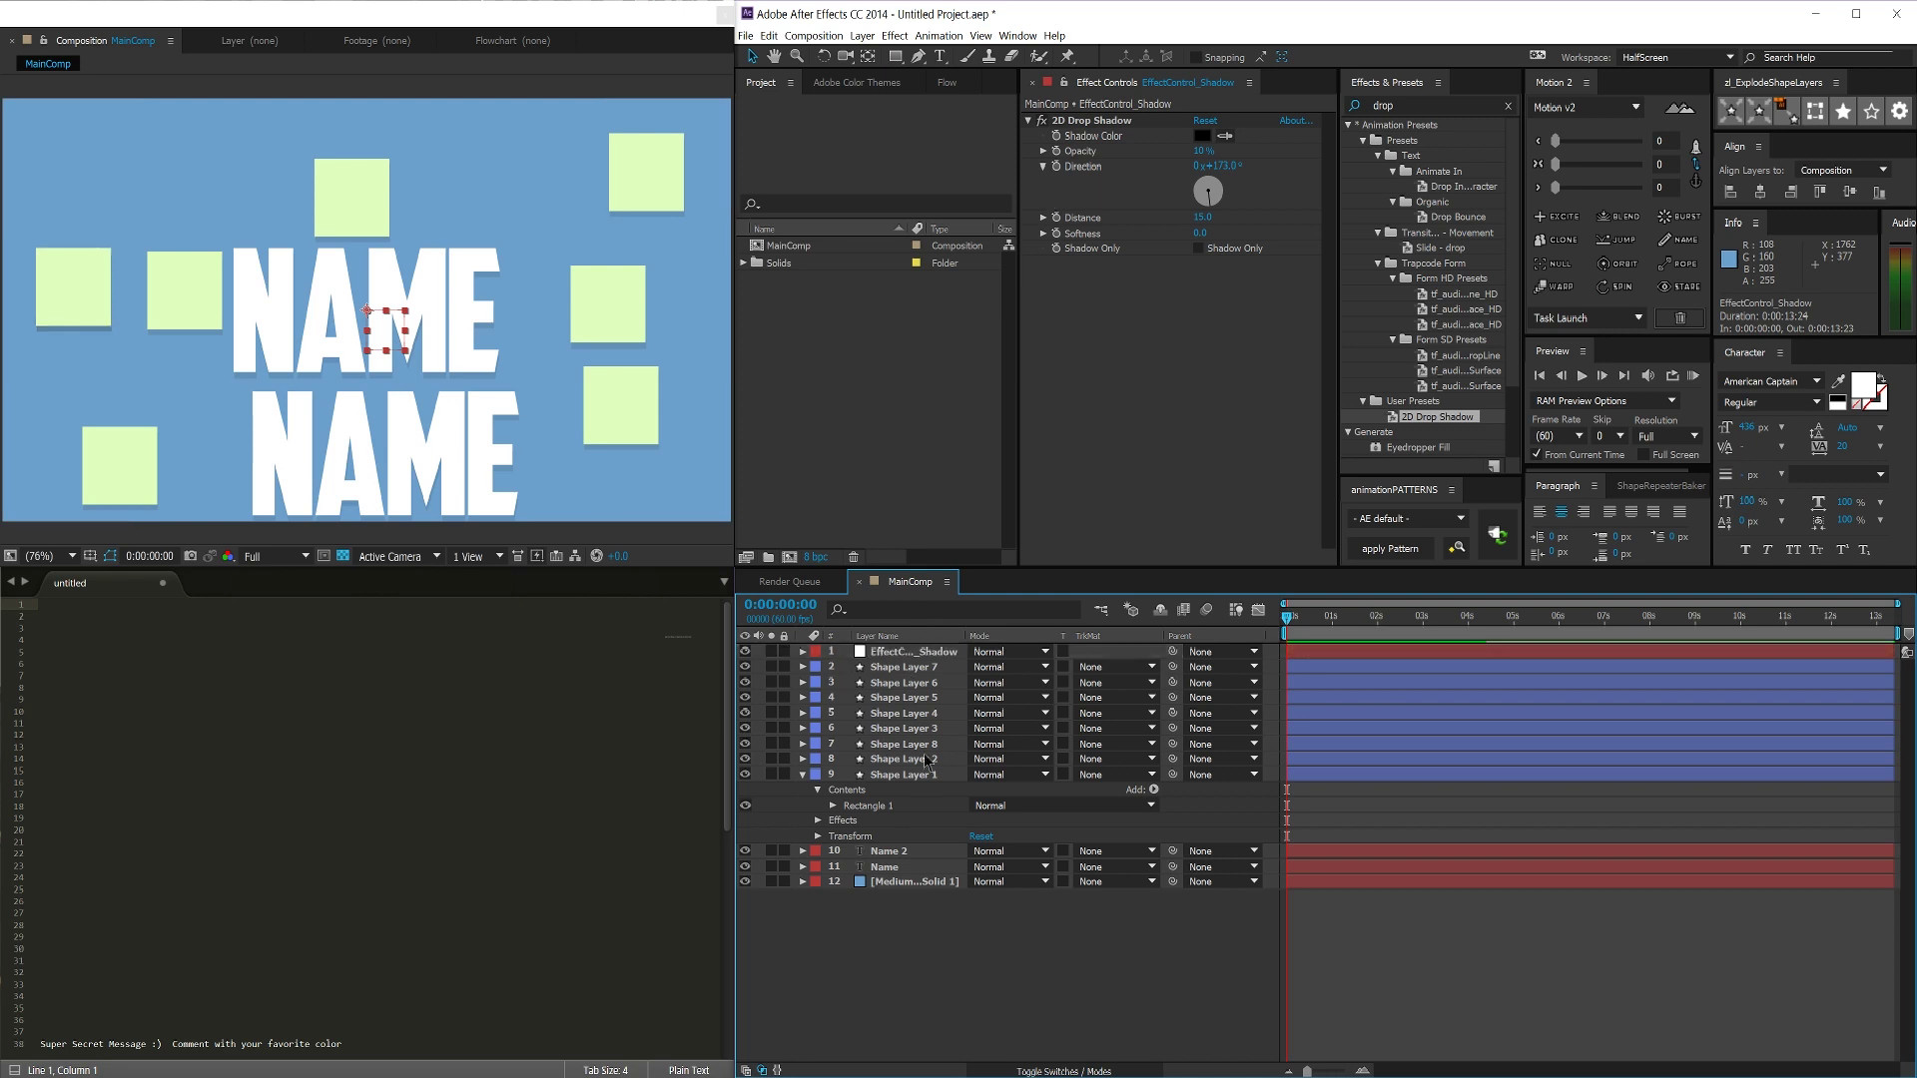
{"action": "left_click", "coordinate": [923, 654]}
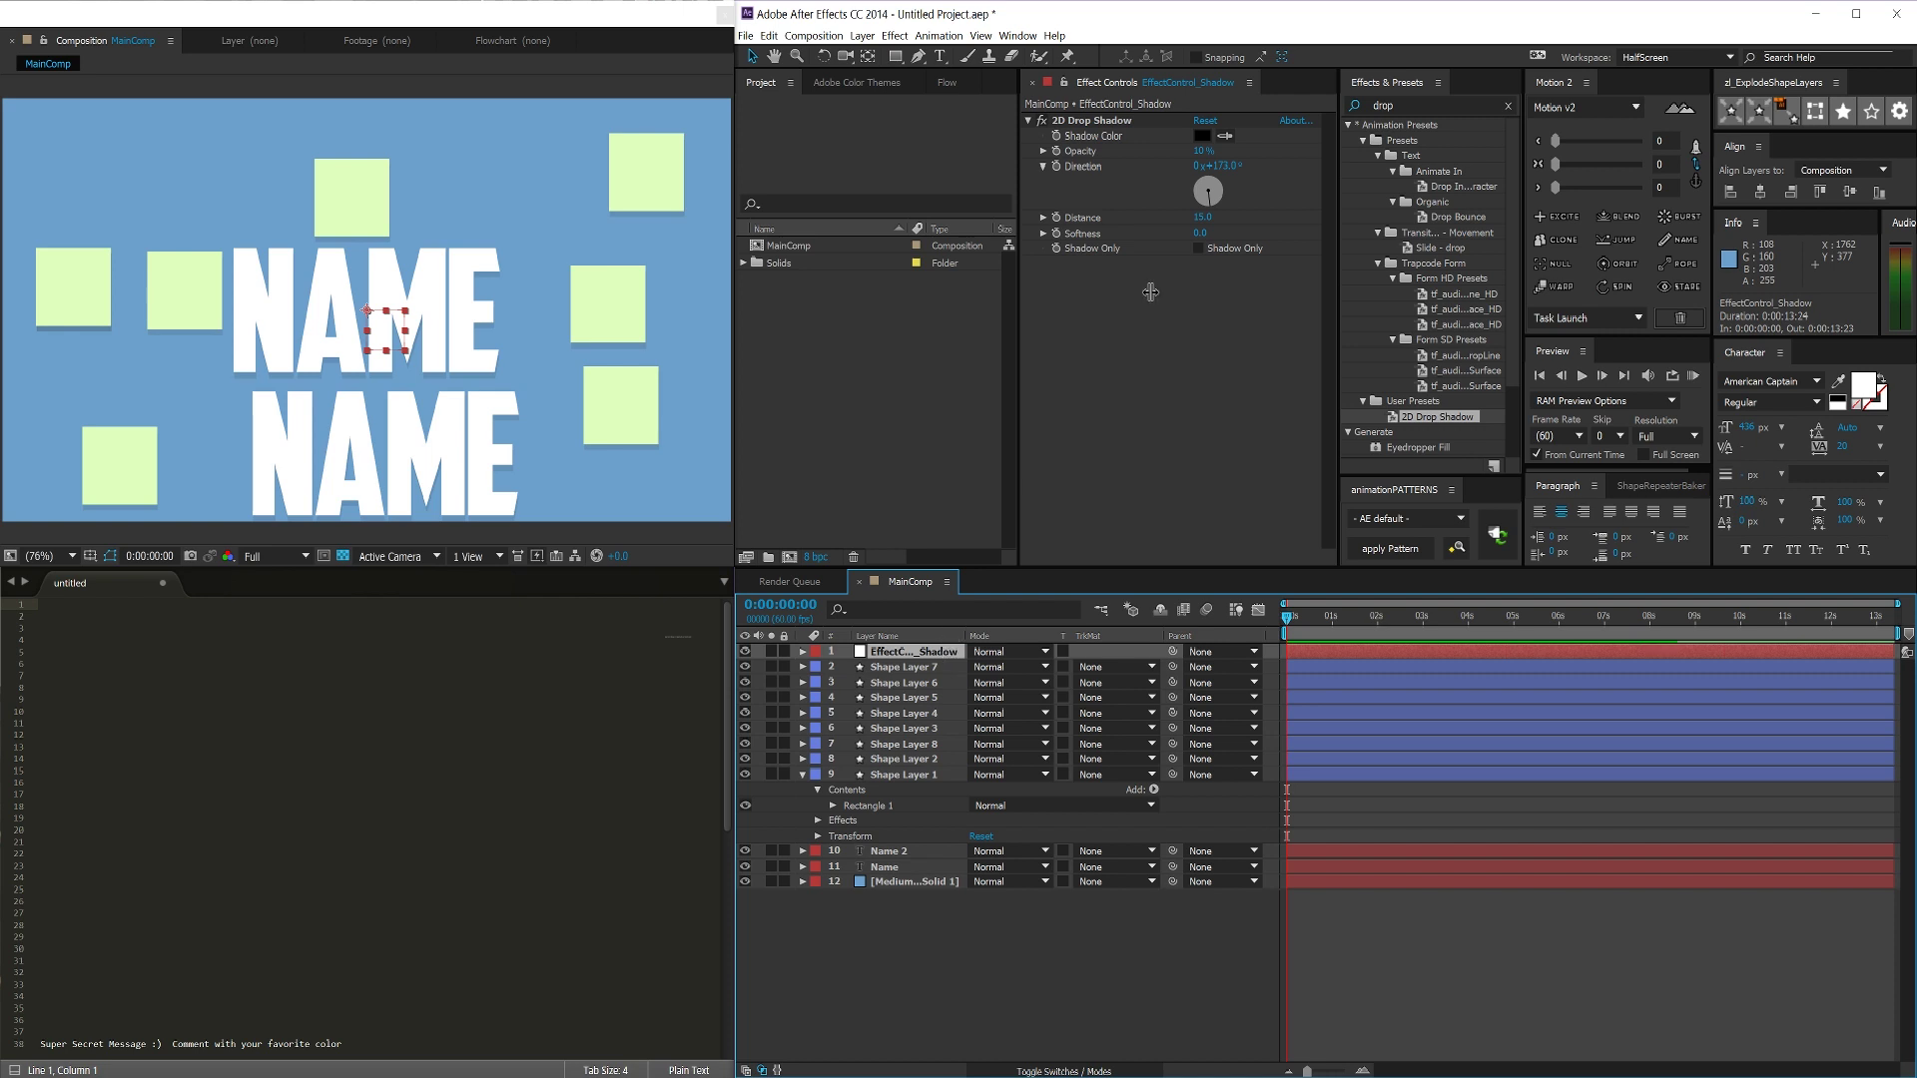
{"action": "mouse_move", "coordinate": [1208, 155]}
{"action": "left_mouse_down"}
{"action": "mouse_move", "coordinate": [1183, 157]}
{"action": "mouse_move", "coordinate": [1231, 161]}
{"action": "left_mouse_up"}
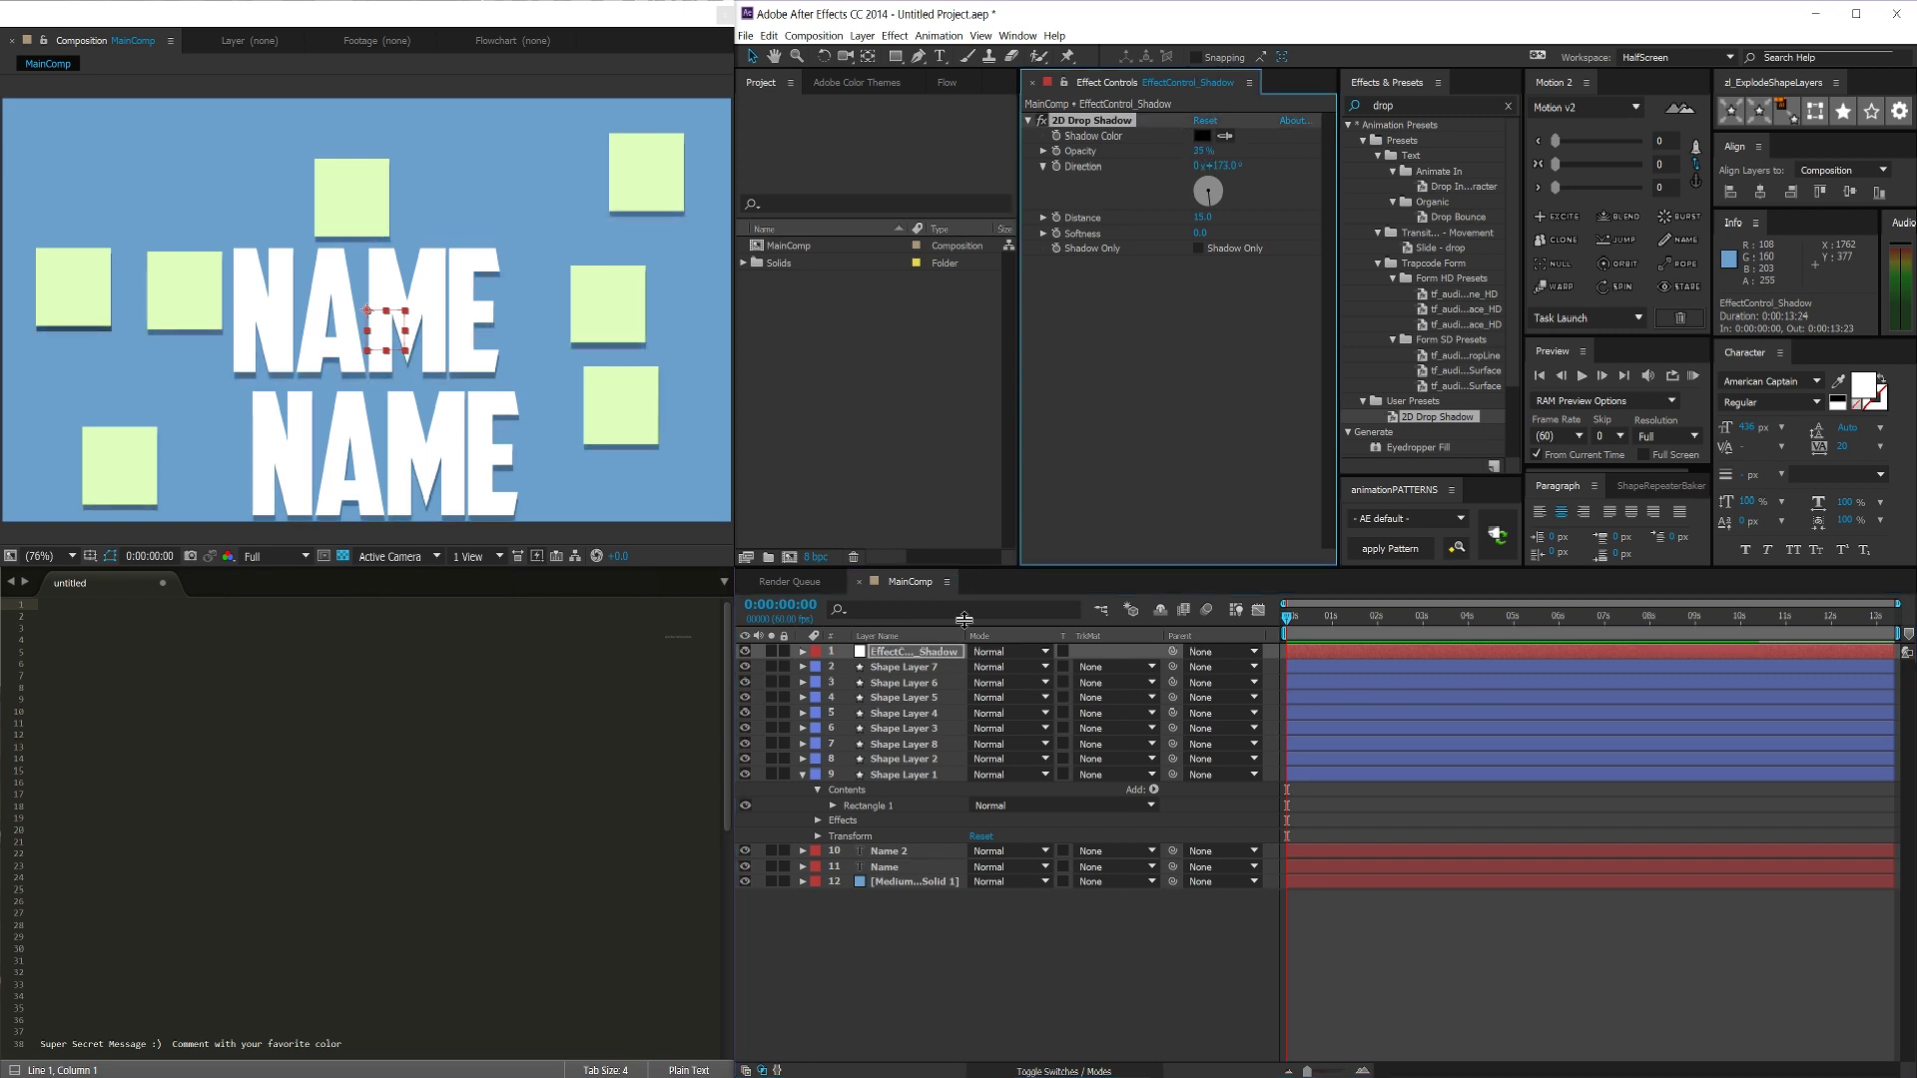
Step: Reveal Shape Layer 3's drop shadow expressions linked to EffectControl_Shadow
{"action": "left_click", "coordinate": [915, 669]}
{"action": "left_click", "coordinate": [911, 684]}
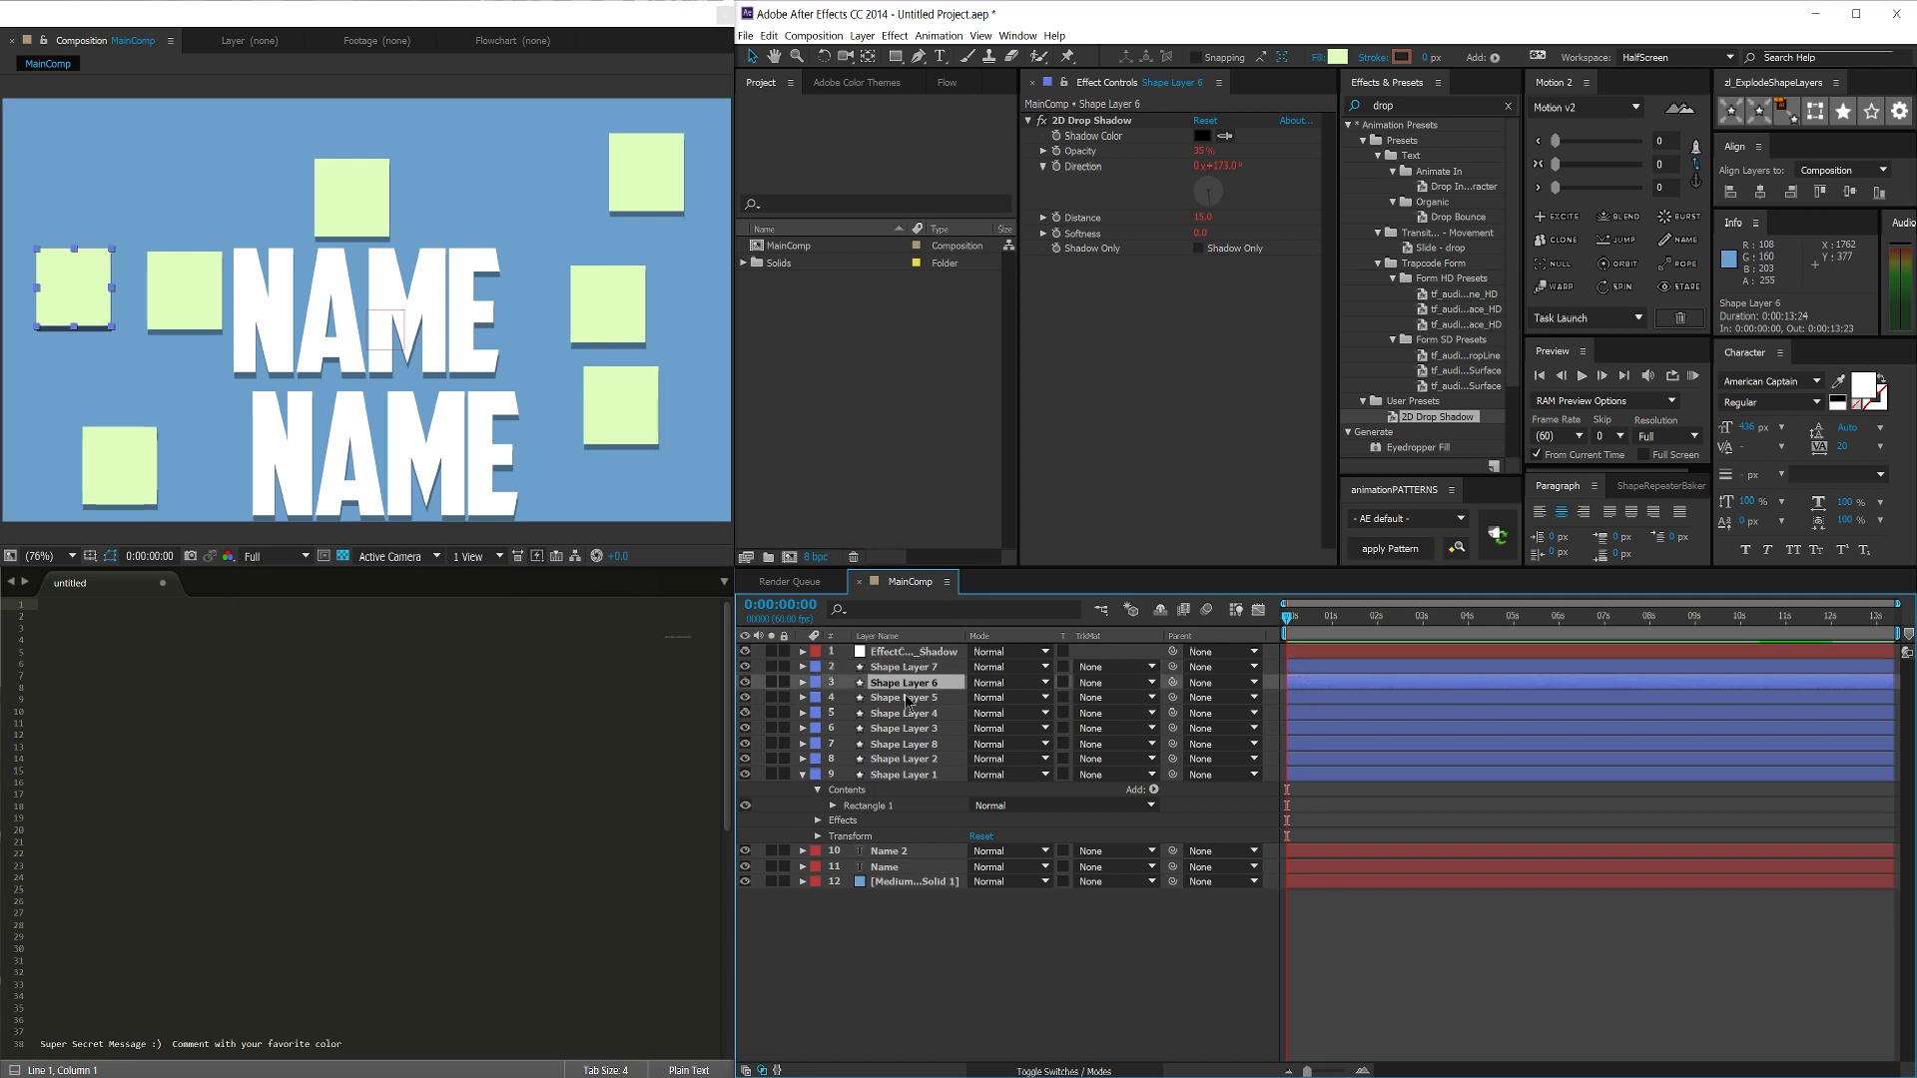
{"action": "left_click", "coordinate": [907, 698]}
{"action": "left_click", "coordinate": [904, 713]}
{"action": "left_click", "coordinate": [909, 728]}
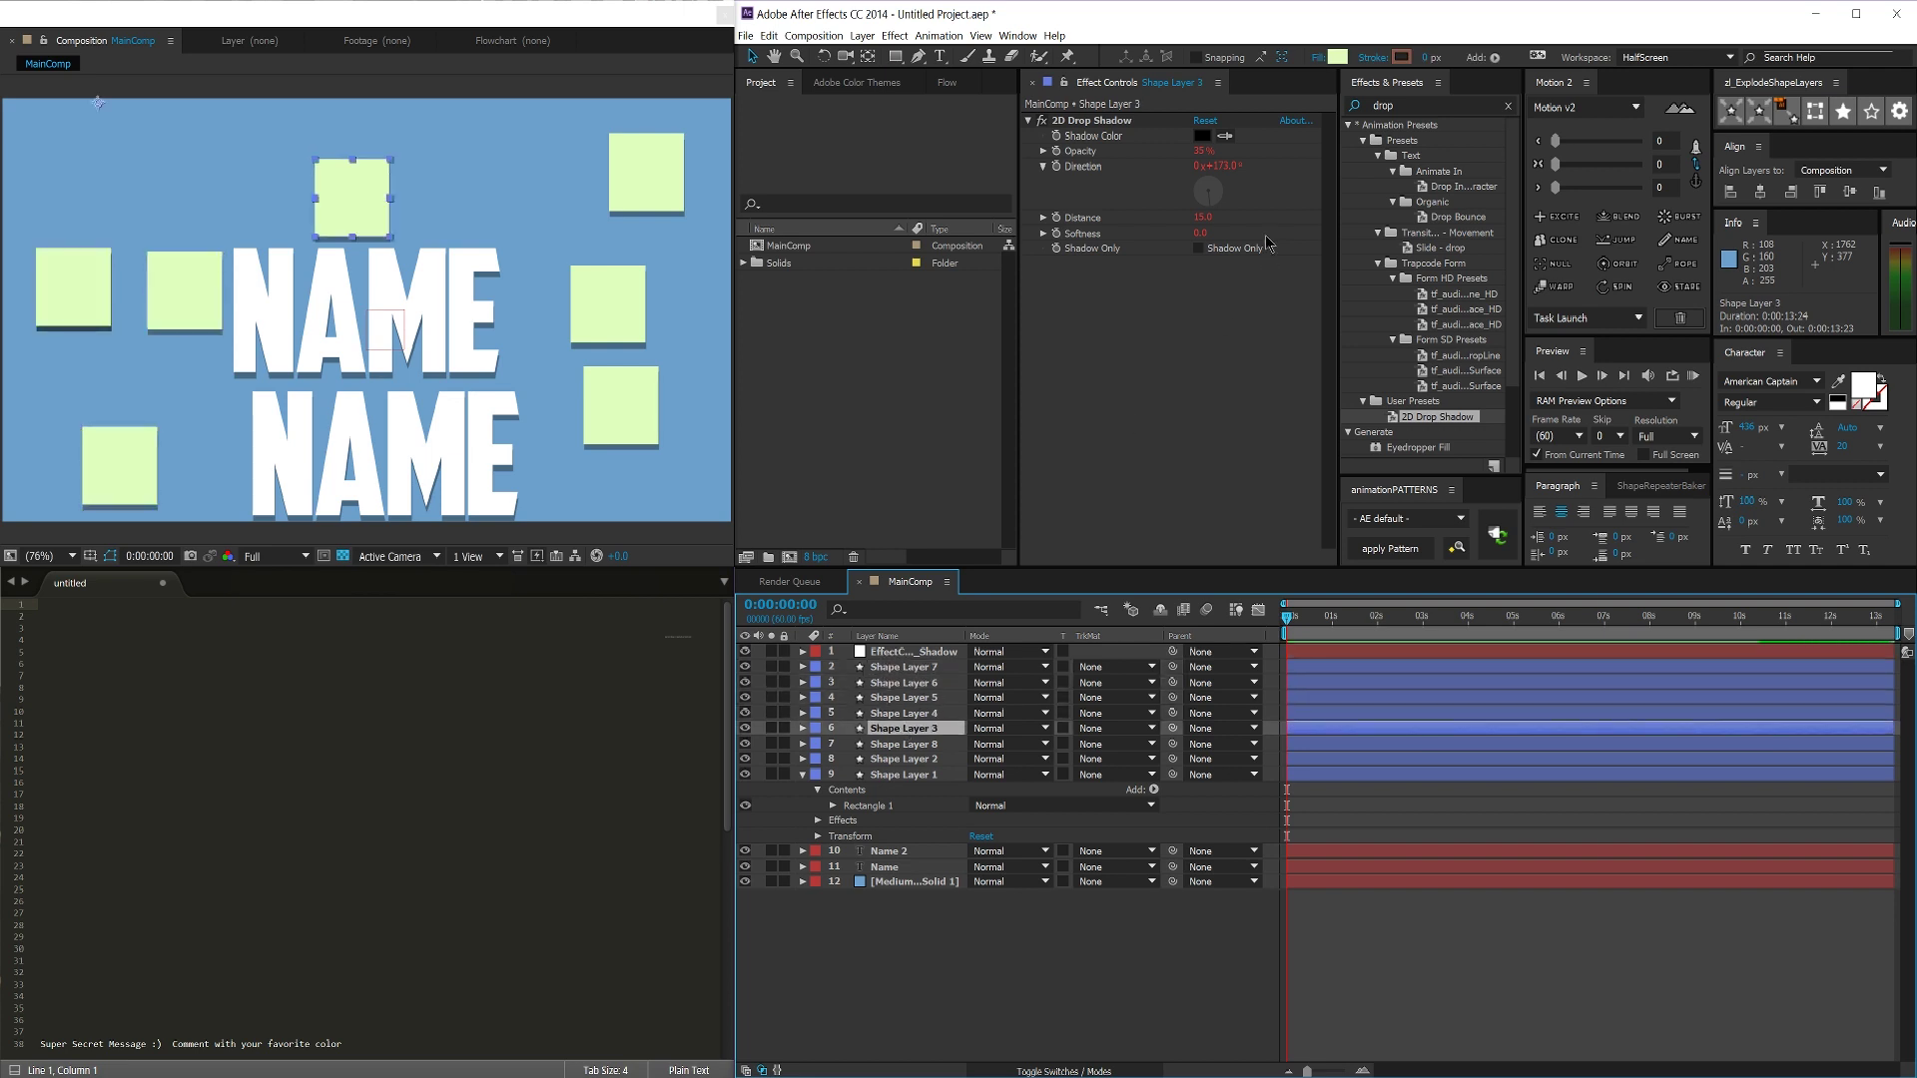
{"action": "left_click", "coordinate": [1202, 160]}
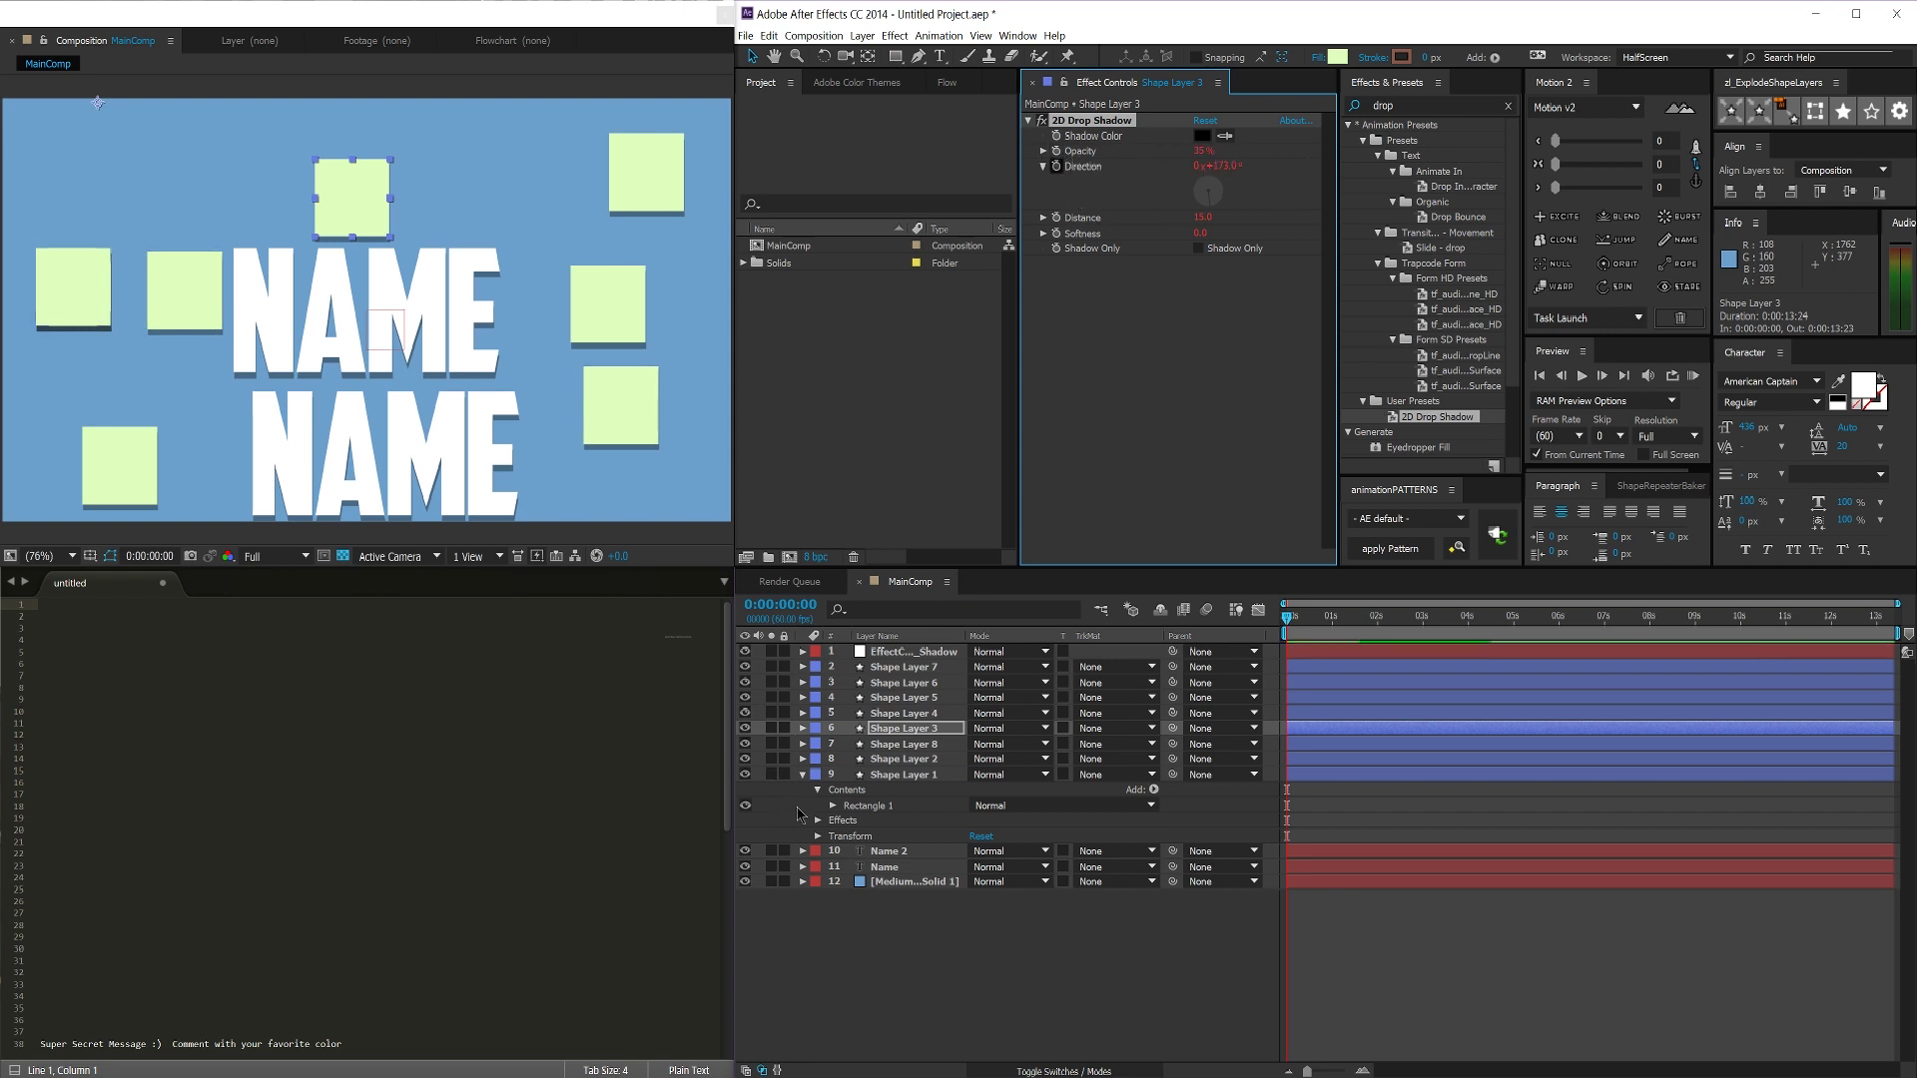
{"action": "left_click", "coordinate": [928, 731]}
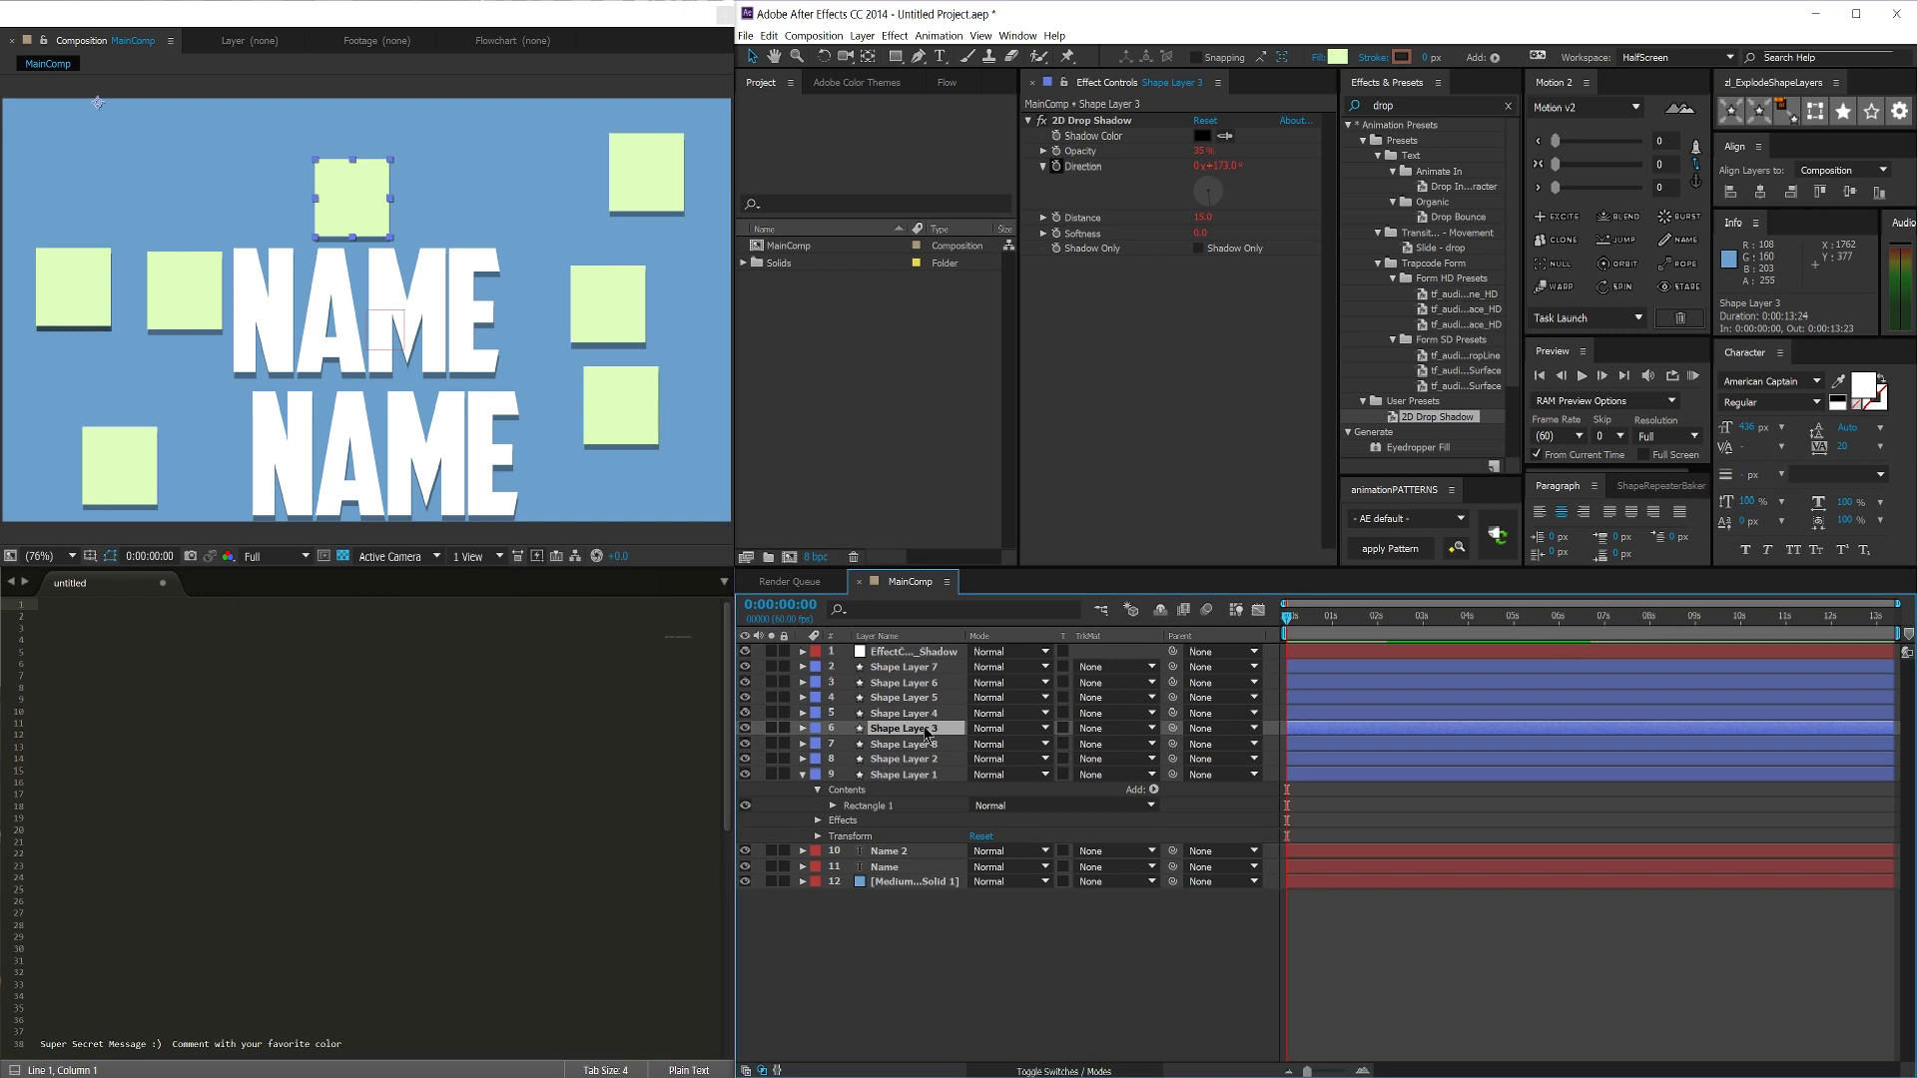
{"action": "key", "text": "e"}
{"action": "key", "text": "e"}
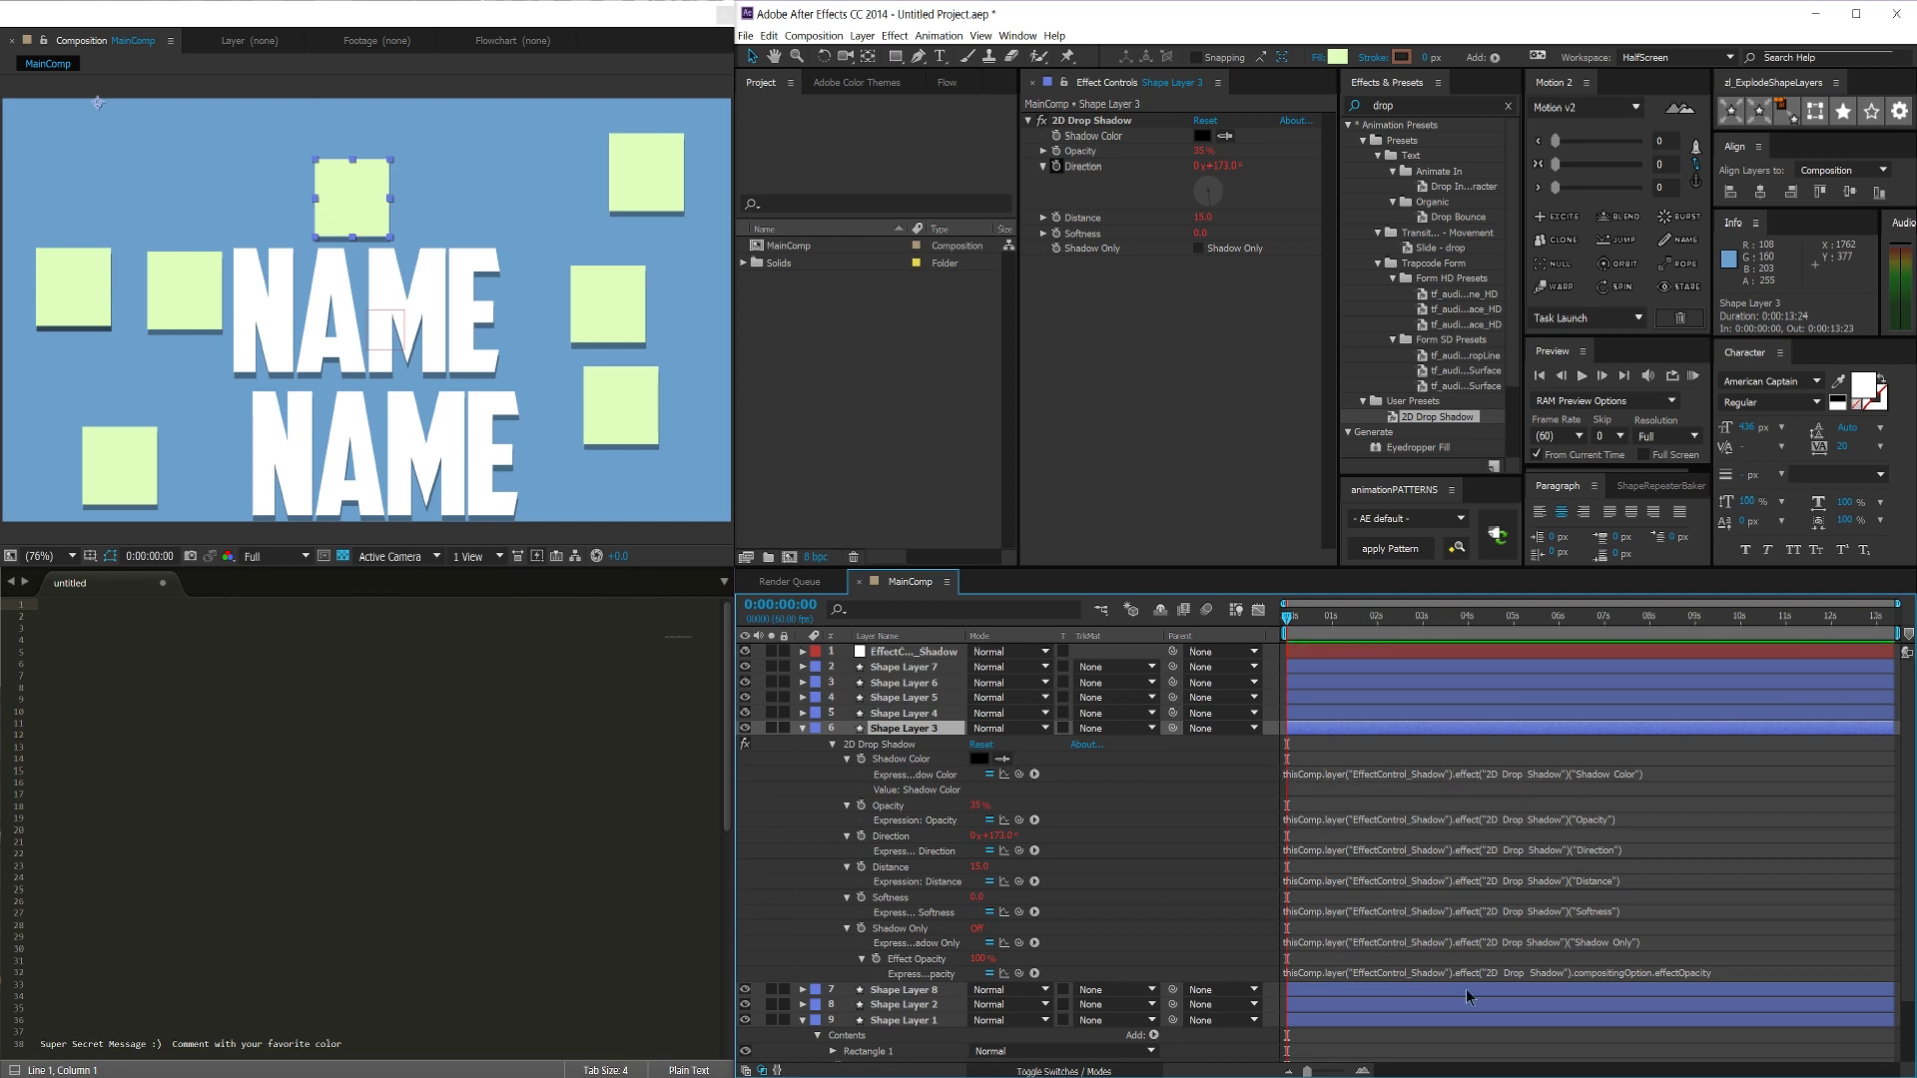
{"action": "key", "text": "u"}
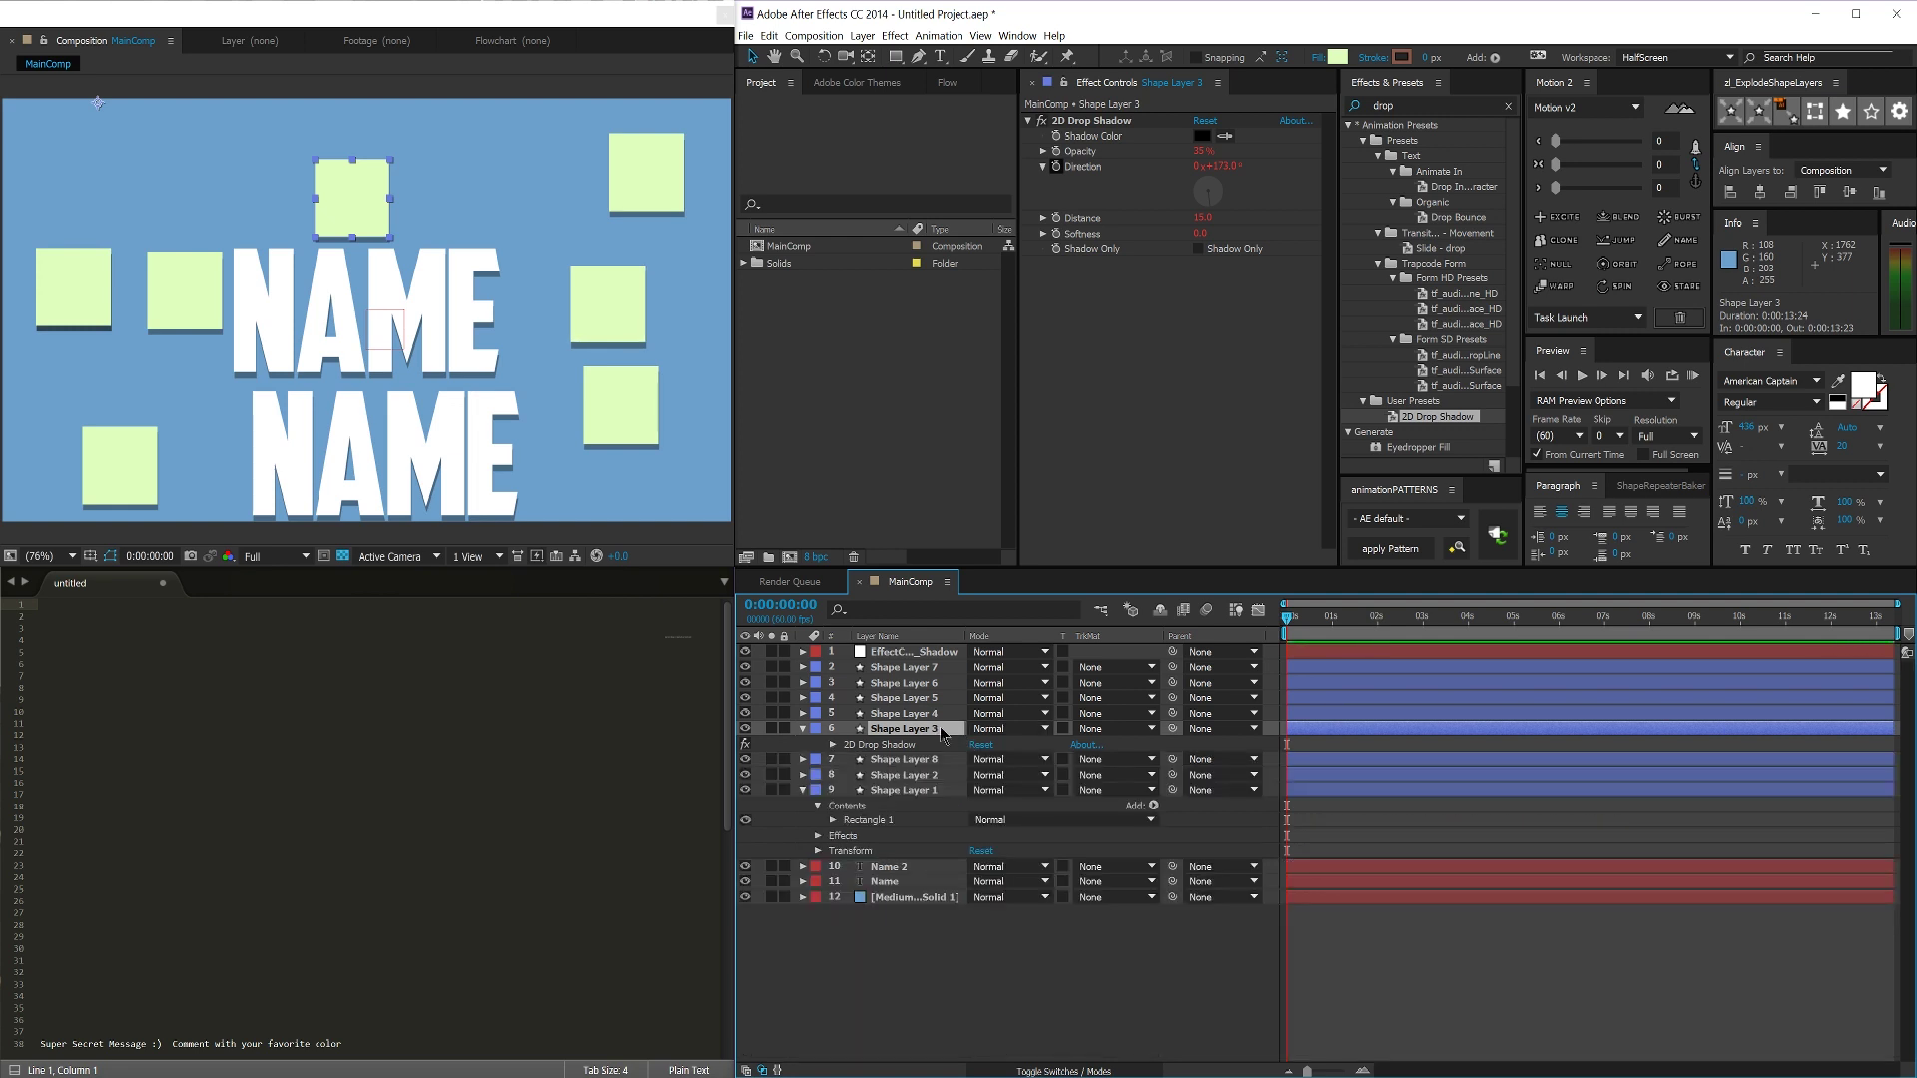
{"action": "left_click", "coordinate": [1096, 156]}
Step: Try shared shadow opacities of 25%, near 0%, 100% and 67% on EffectControl_Shadow
{"action": "left_click", "coordinate": [914, 653]}
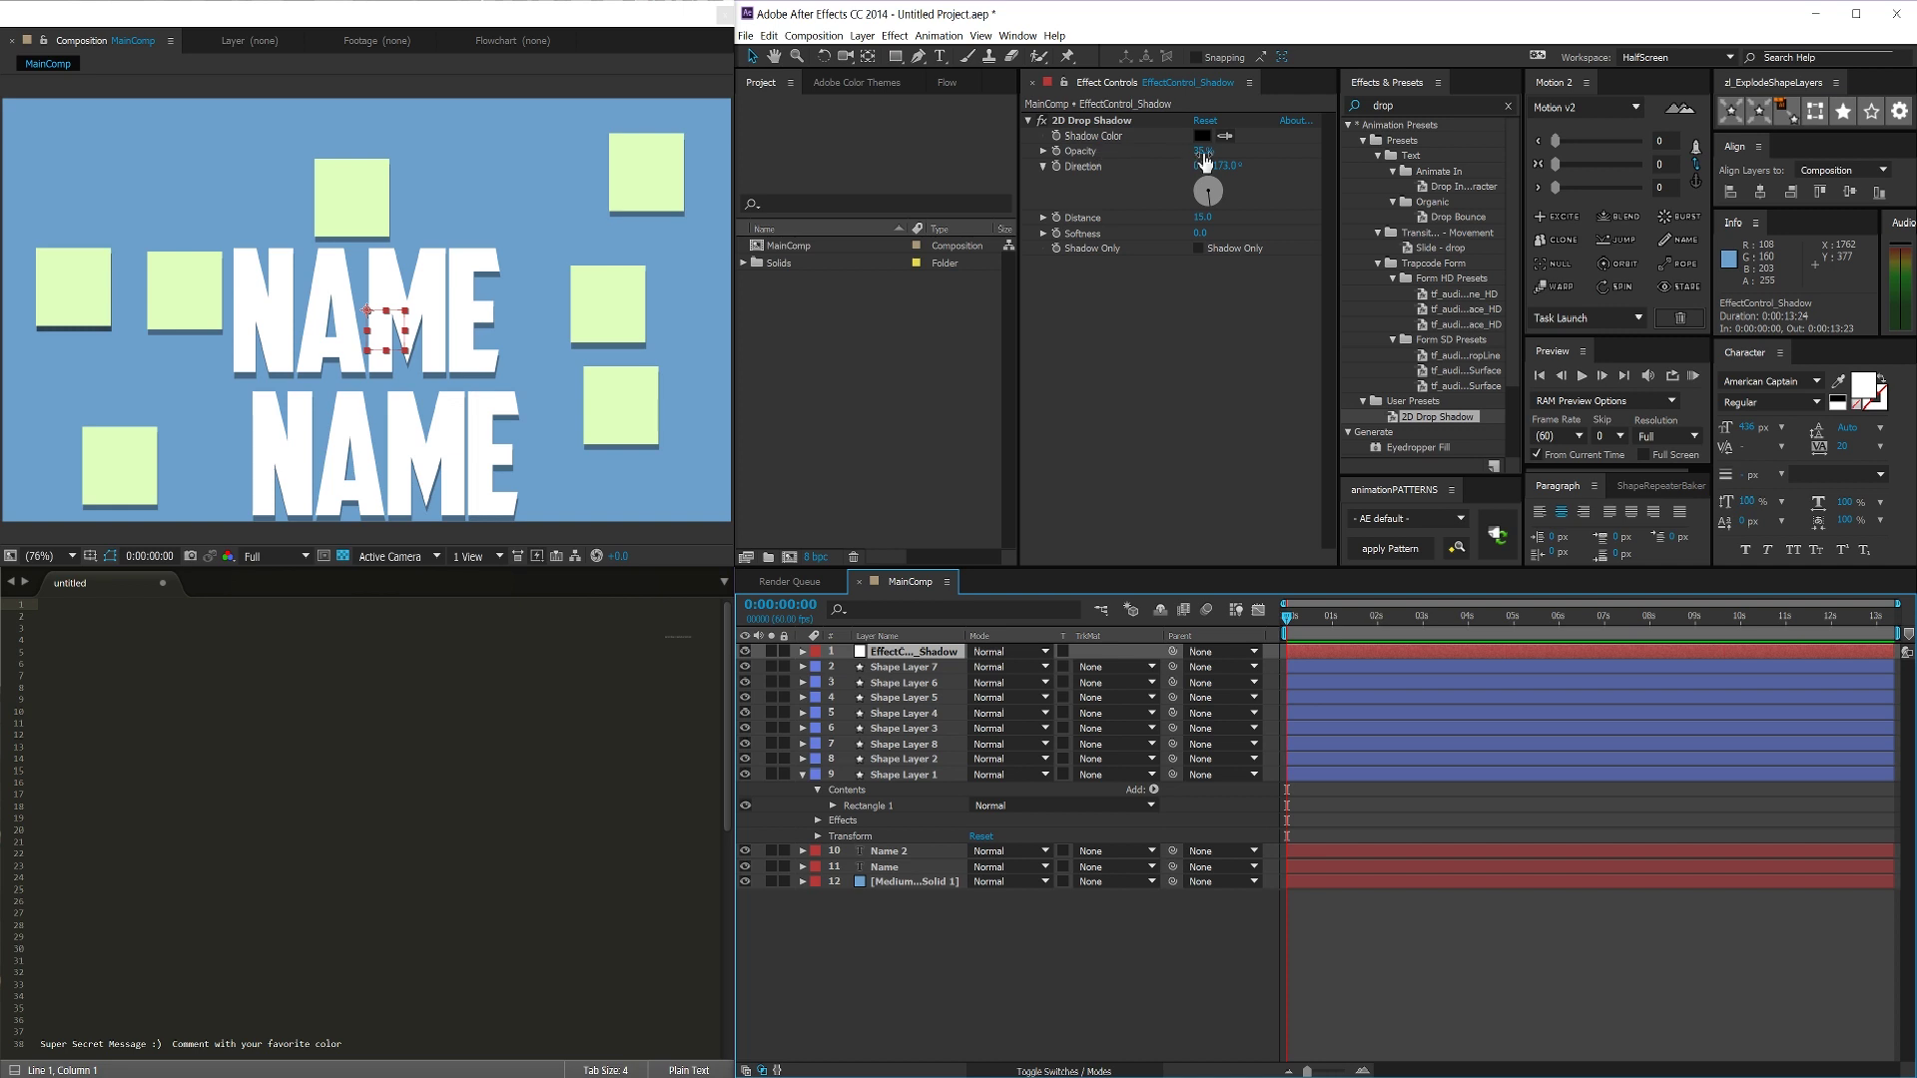
{"action": "left_click_drag", "start_coordinate": [1203, 151], "coordinate": [1213, 222]}
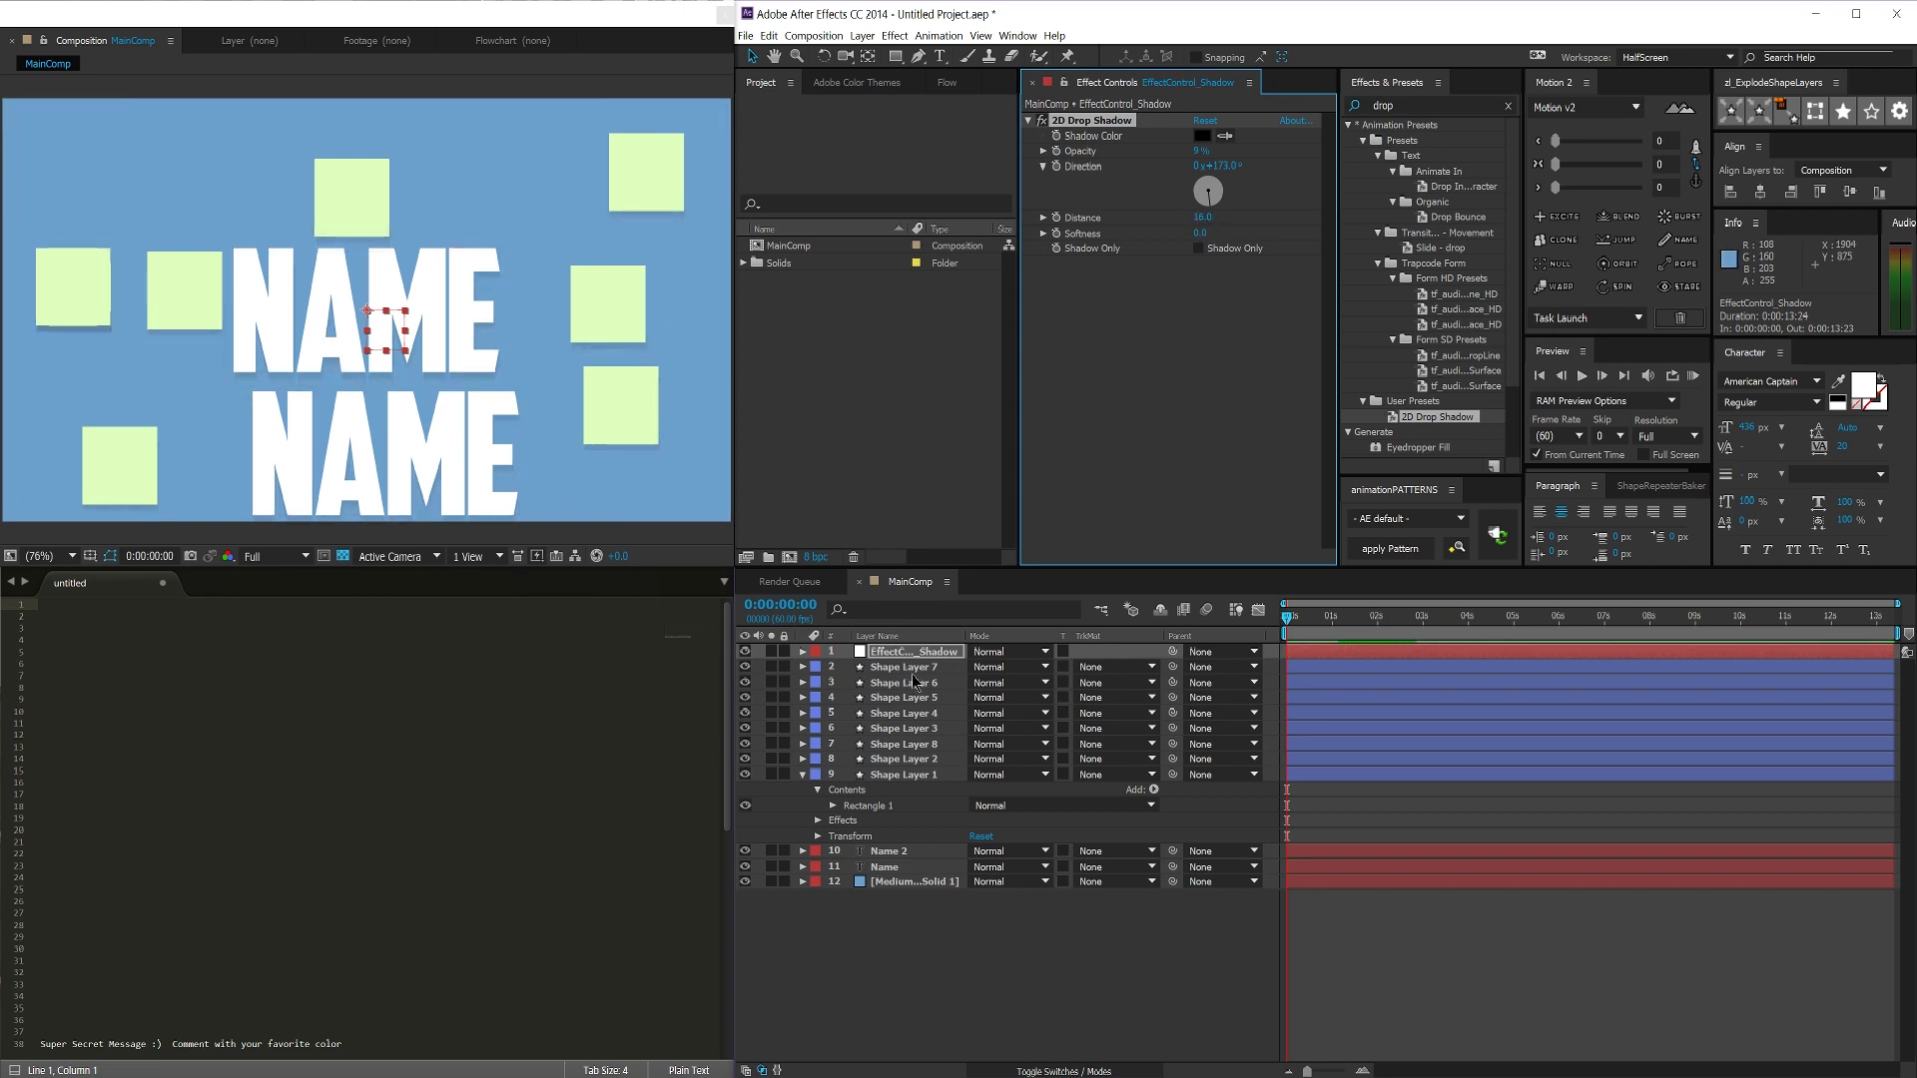
{"action": "left_click_drag", "start_coordinate": [1202, 150], "coordinate": [1194, 152]}
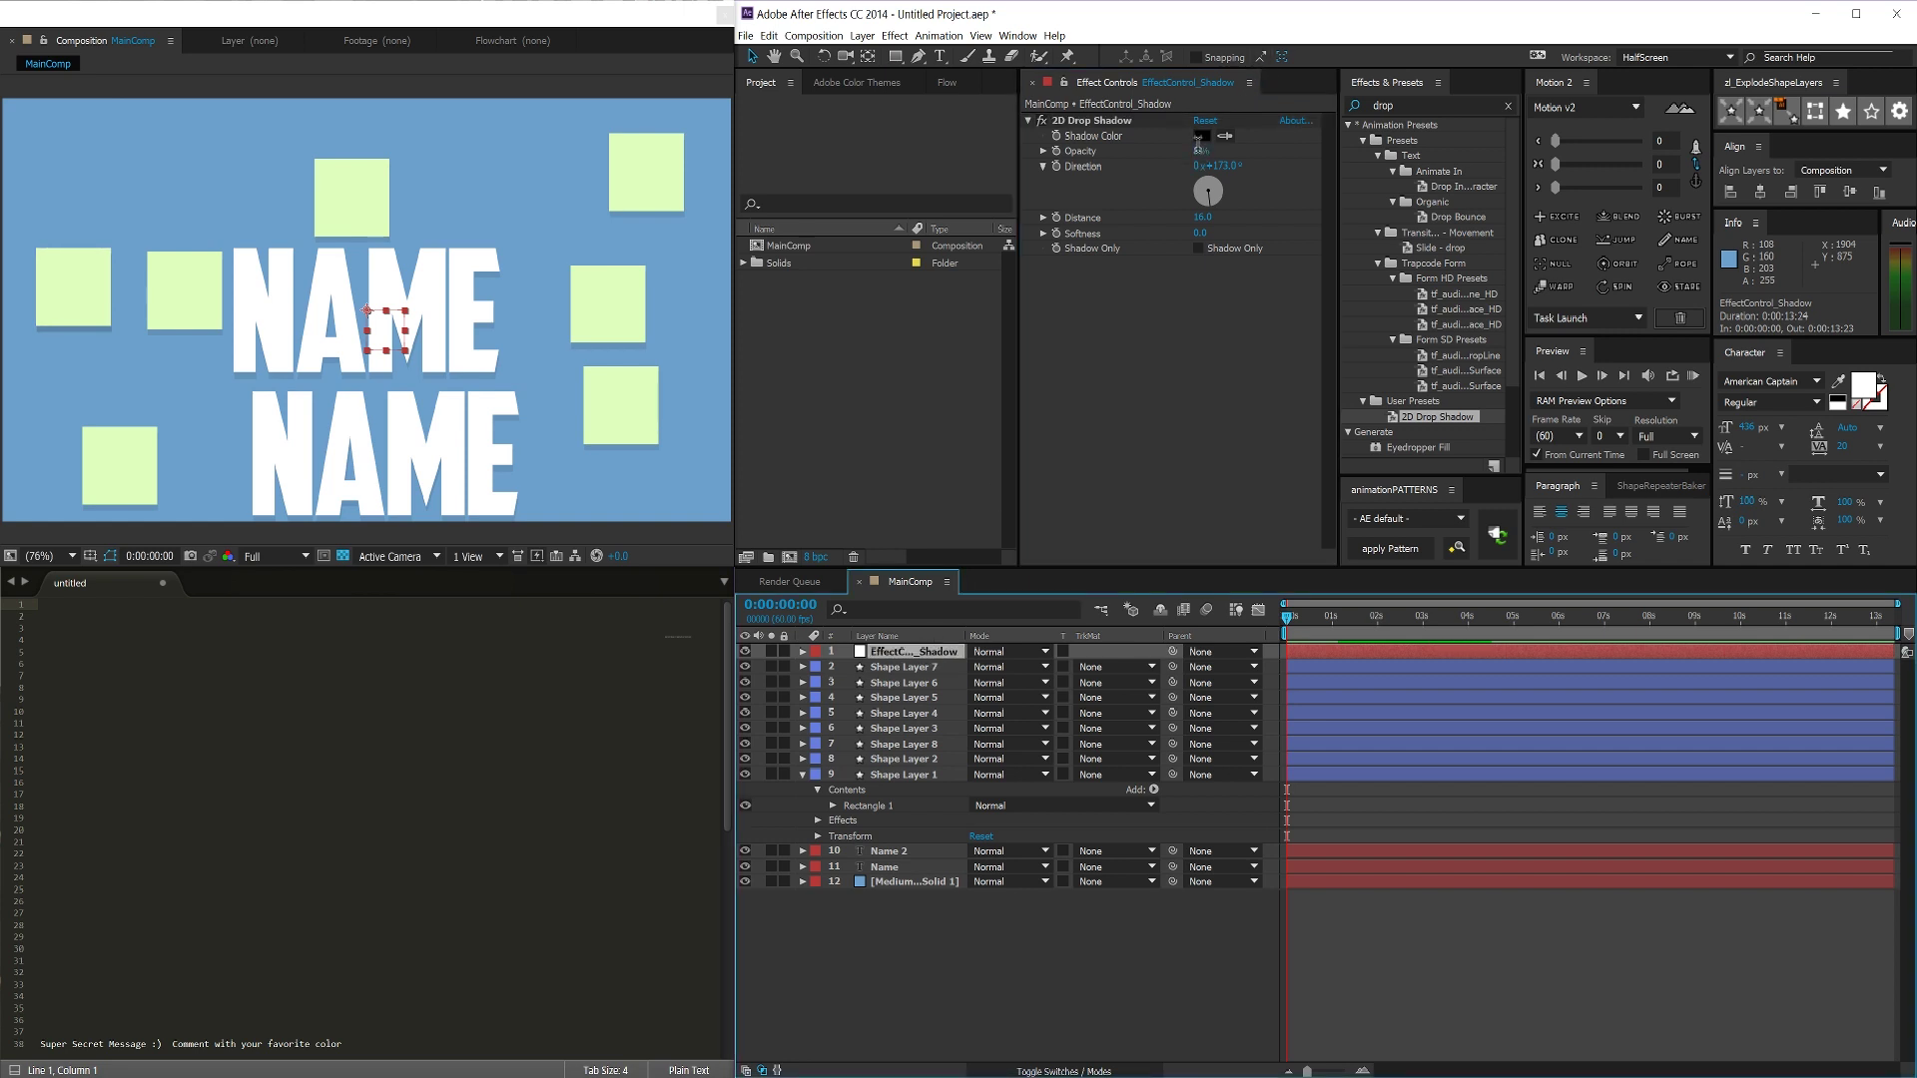
{"action": "left_click", "coordinate": [1208, 150]}
{"action": "type", "text": "100"}
{"action": "key", "text": "Return"}
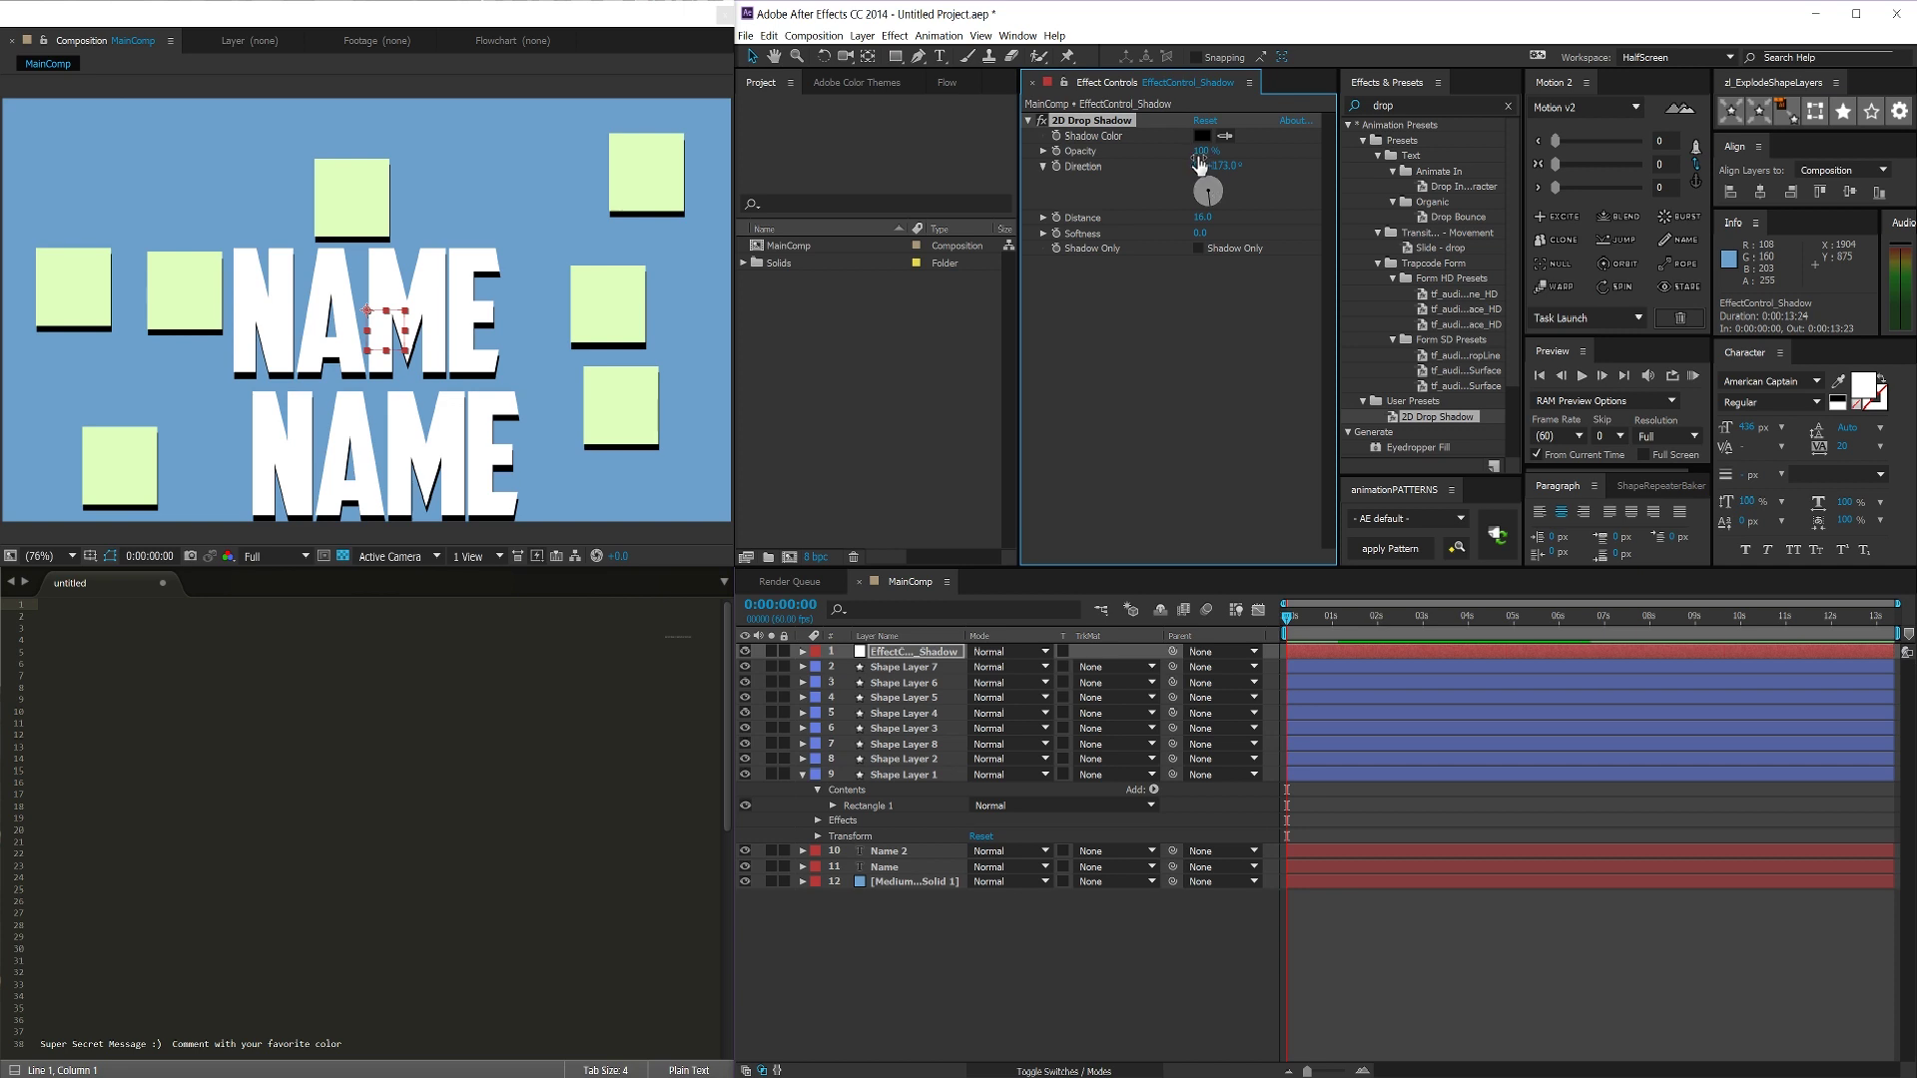
{"action": "left_click_drag", "start_coordinate": [1198, 155], "coordinate": [1148, 155]}
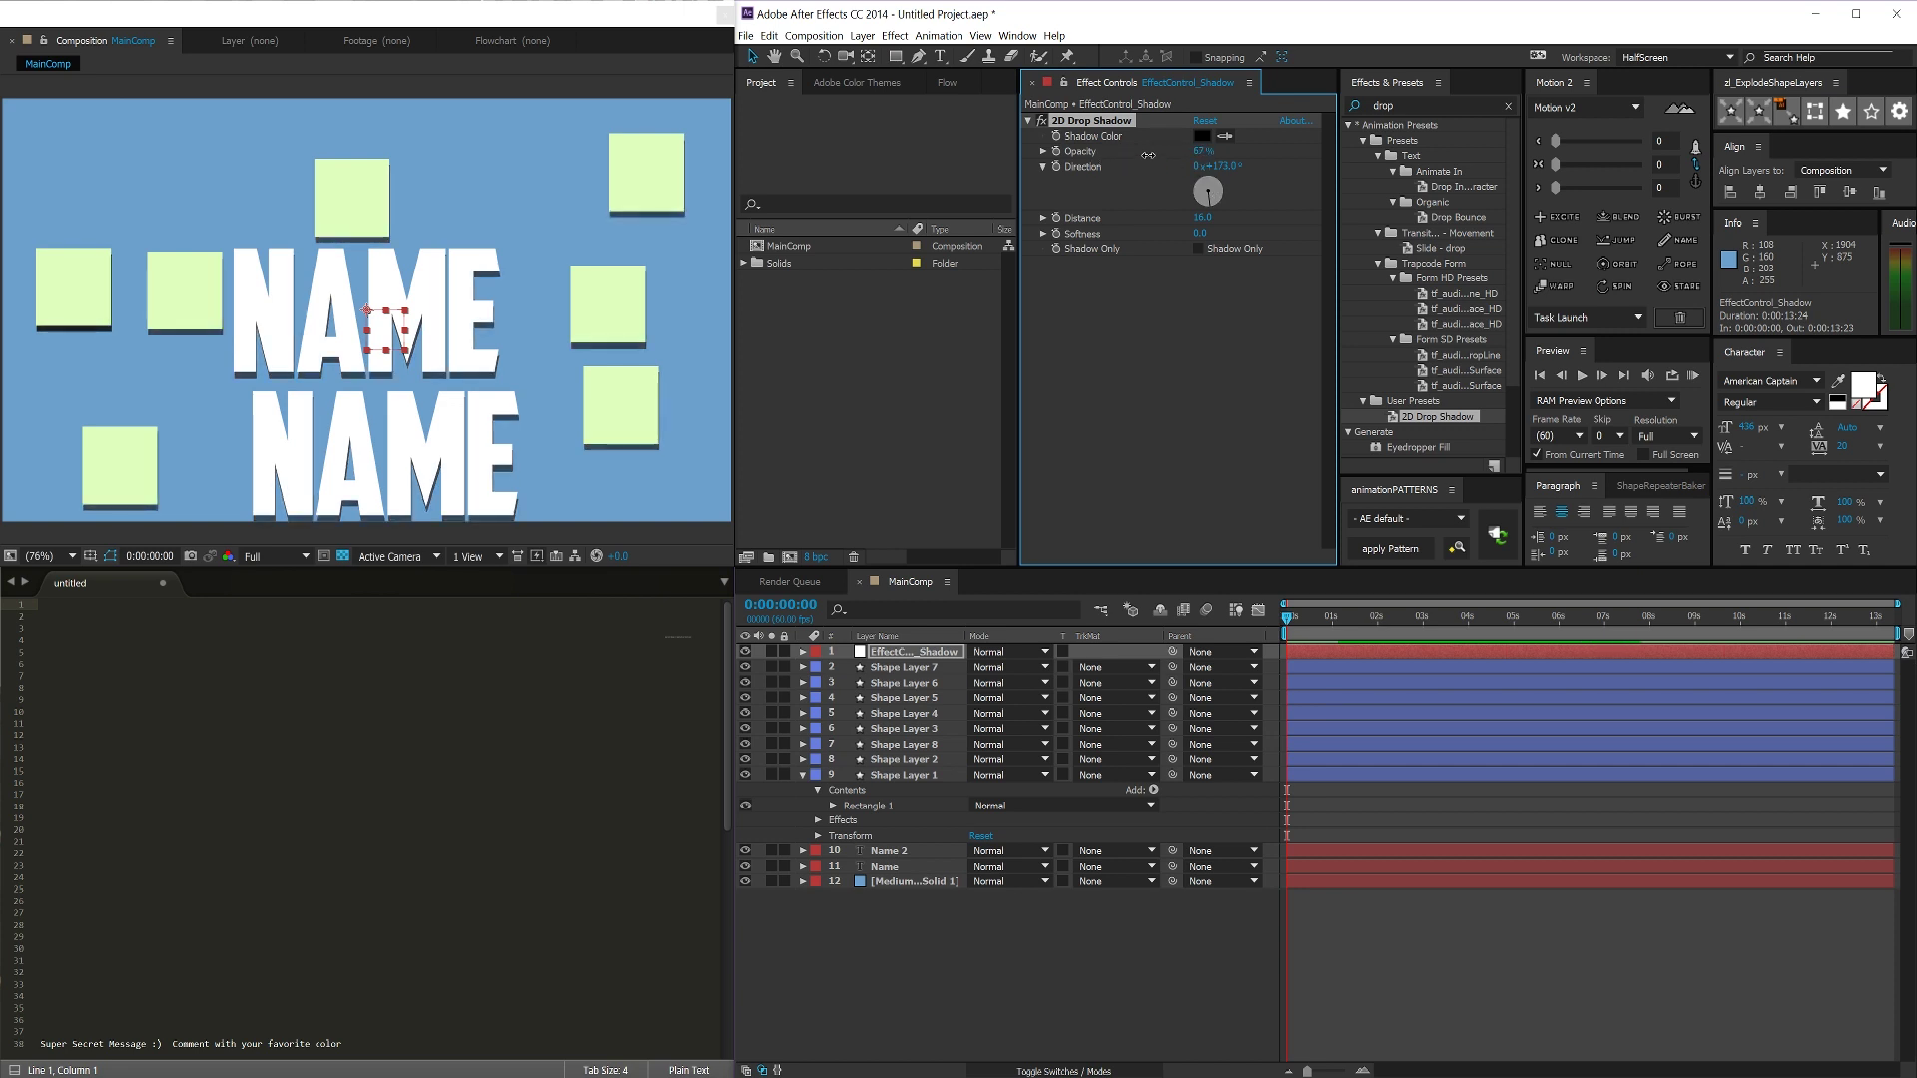
Step: Select Shape Layer 7 and the square layers to check their shadows, then reselect EffectControl_Shadow
{"action": "left_click", "coordinate": [904, 667]}
{"action": "left_click", "coordinate": [904, 775], "text": "shift"}
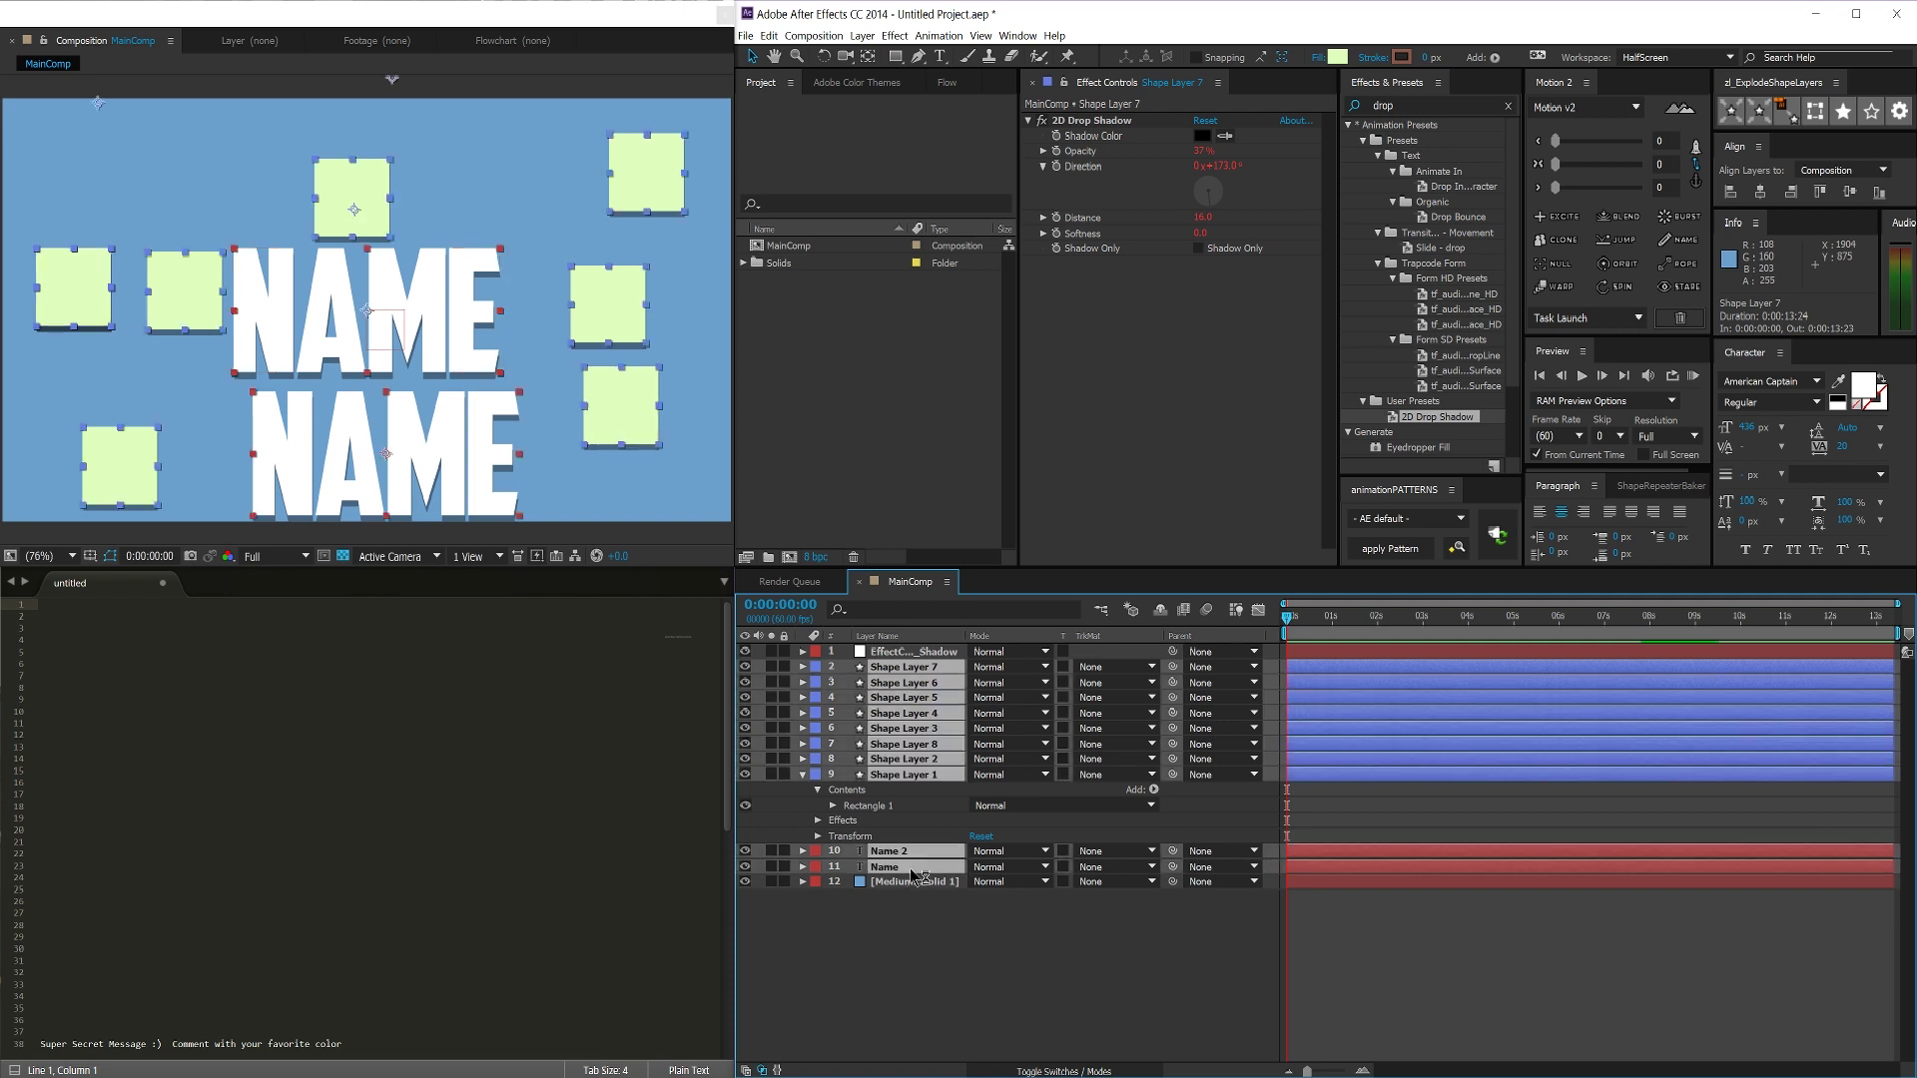
{"action": "left_click", "coordinate": [976, 976]}
{"action": "left_click", "coordinate": [902, 652]}
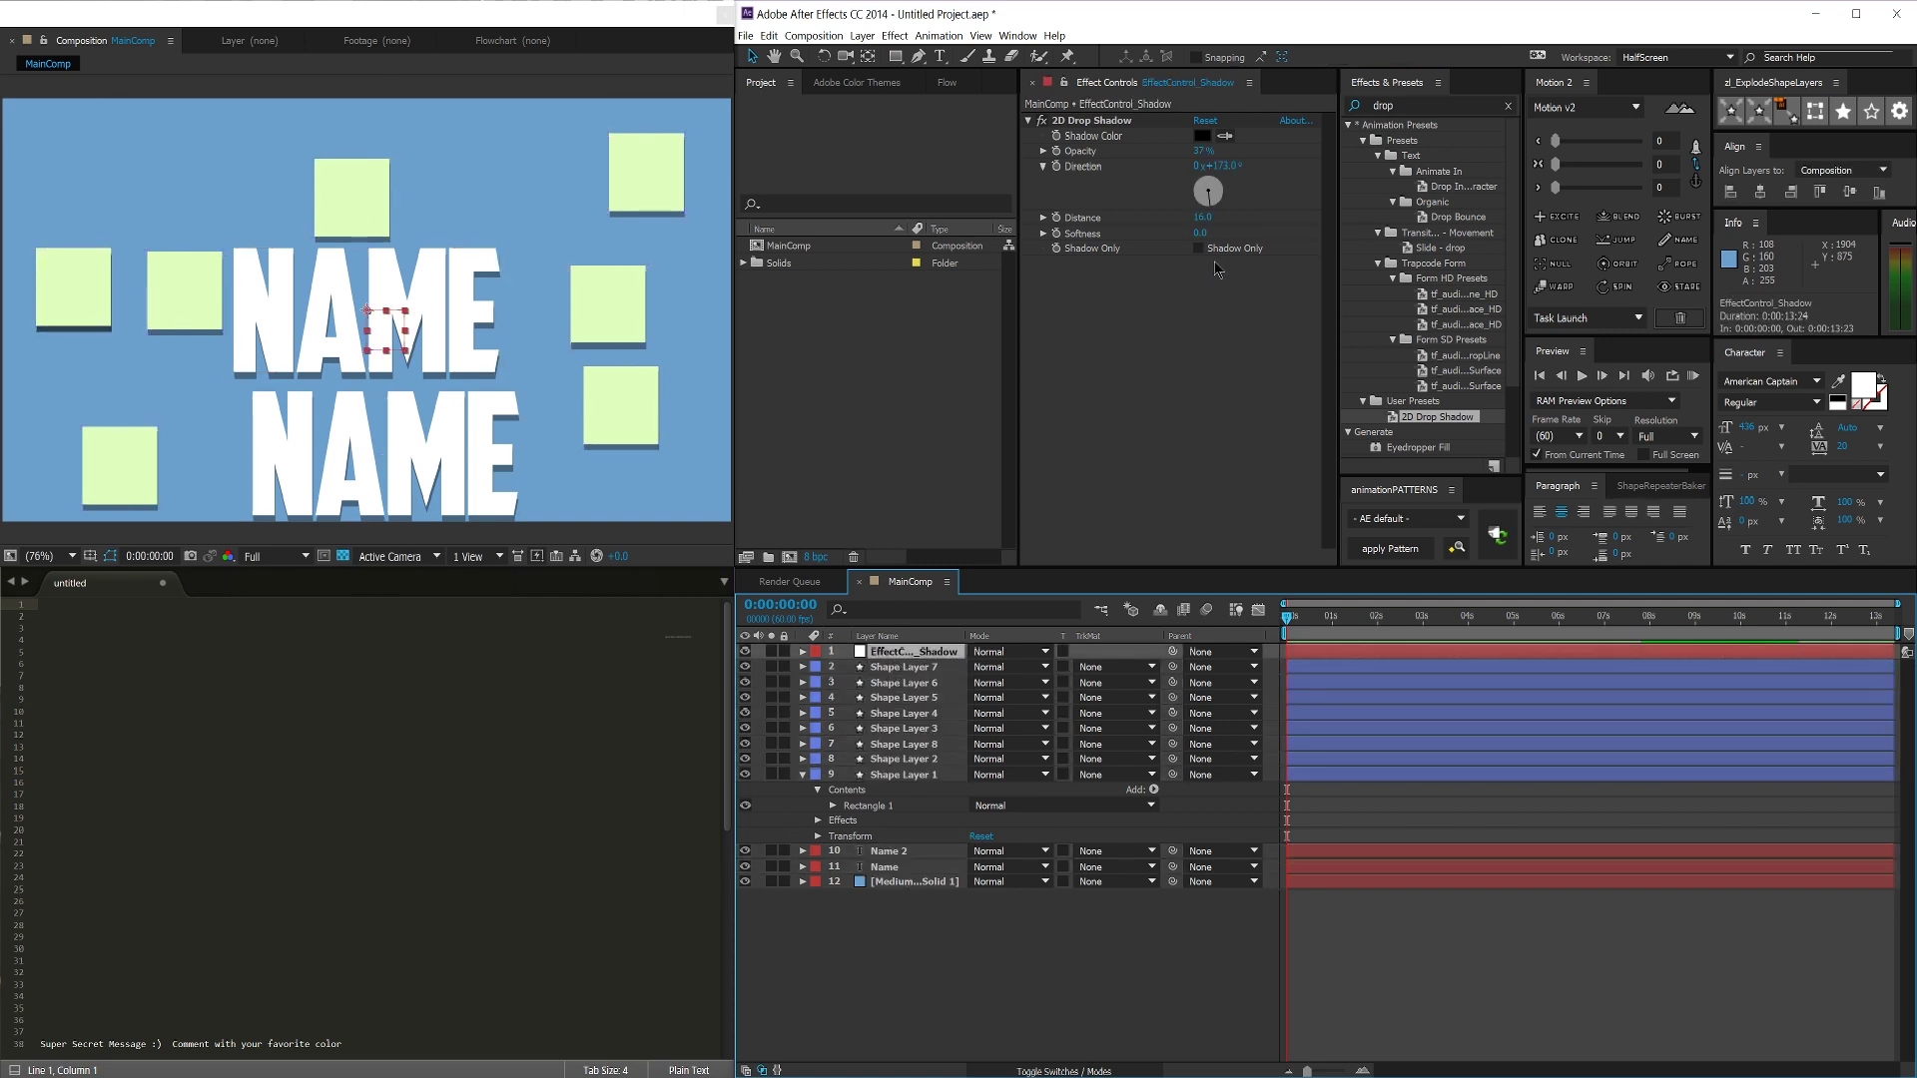
Step: Set the shared shadow opacity to 5%, then raise it to 10%
{"action": "left_click", "coordinate": [1205, 151]}
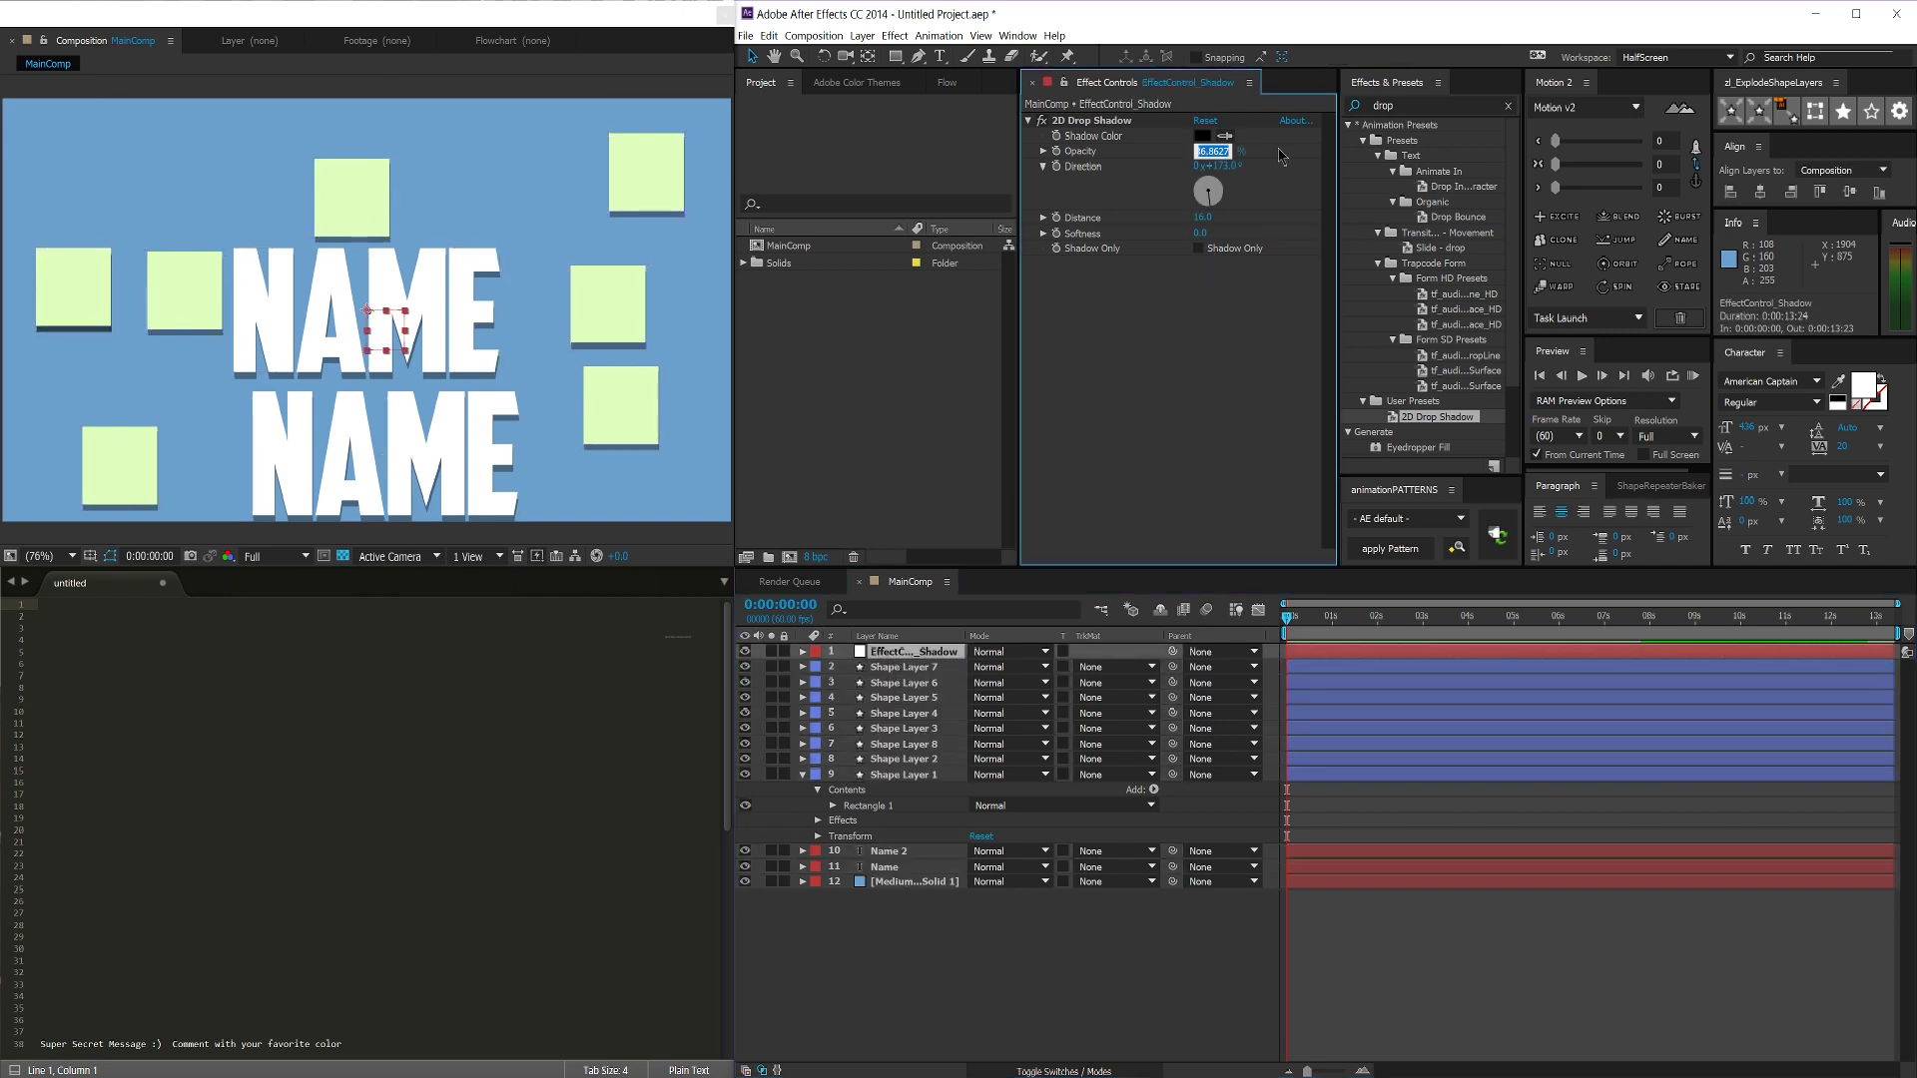
{"action": "type", "text": "5"}
{"action": "key", "text": "Return"}
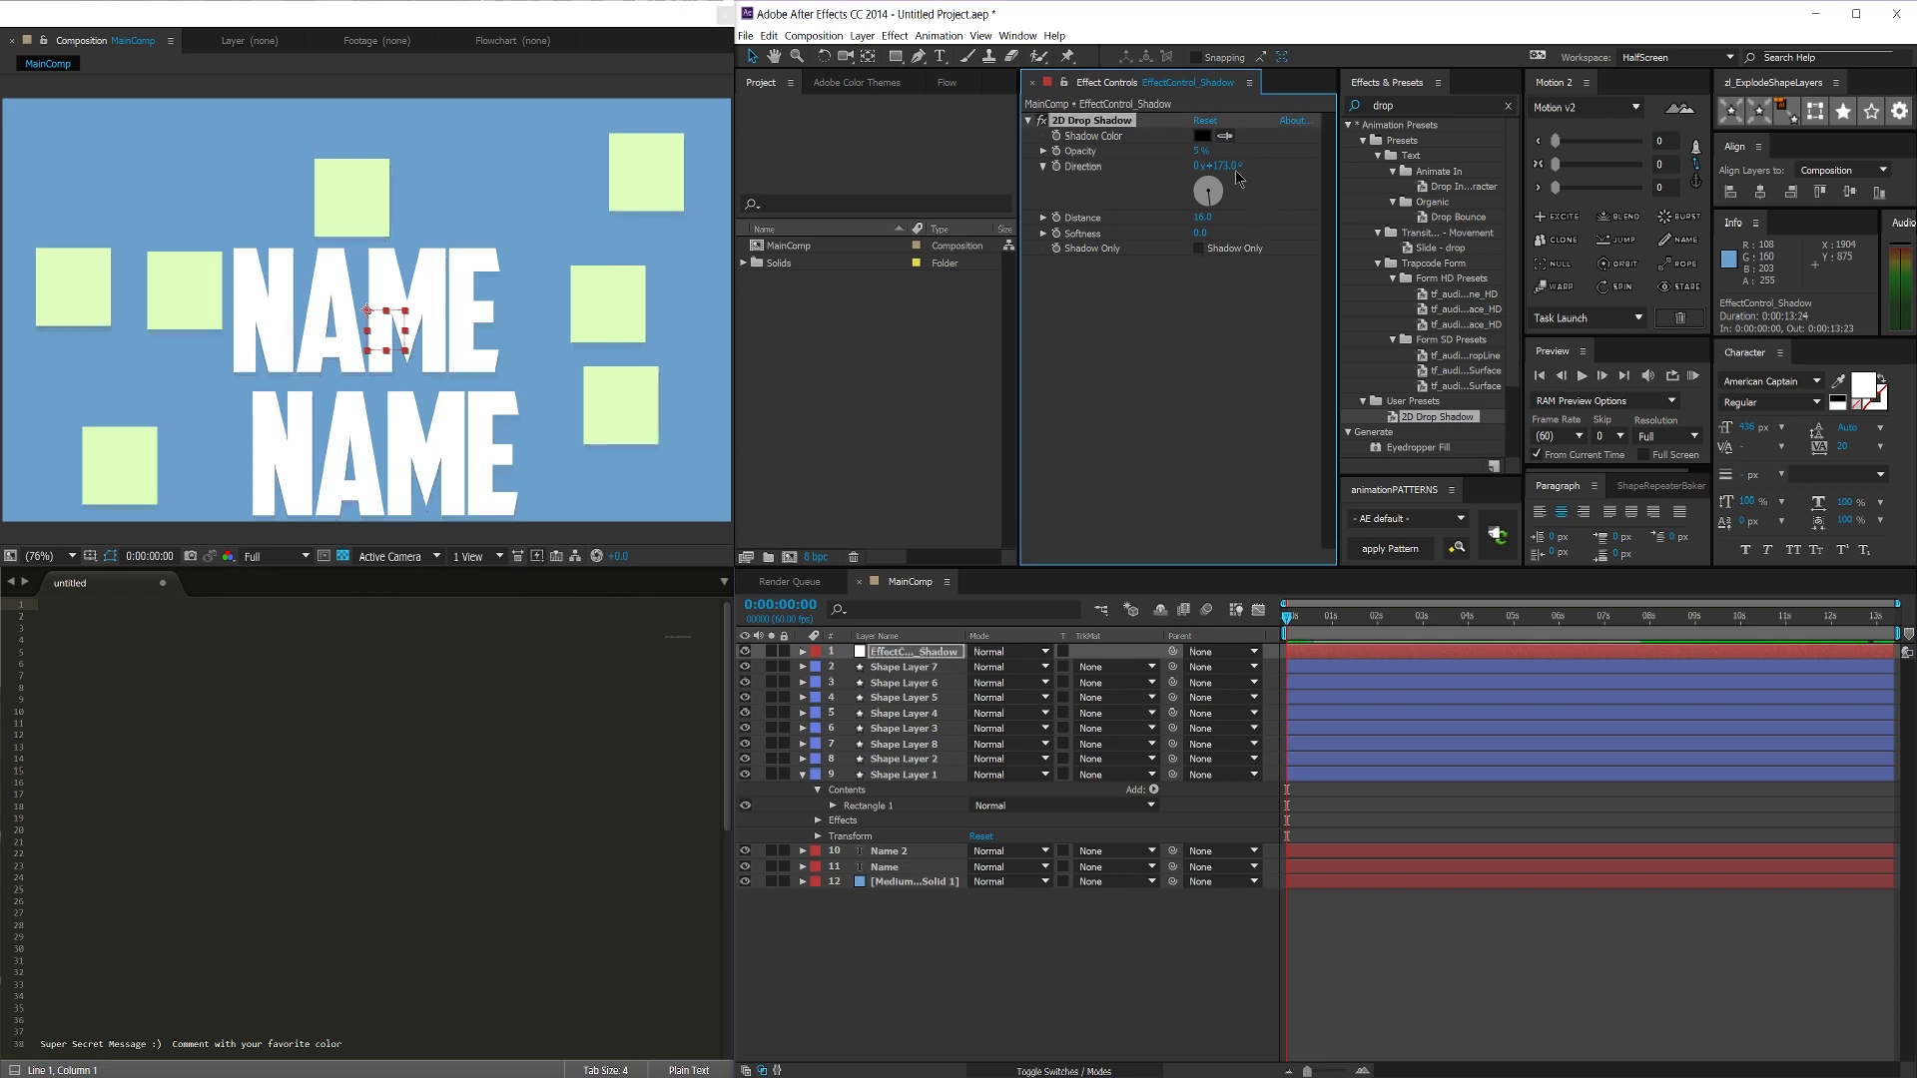
{"action": "left_click_drag", "start_coordinate": [1200, 150], "coordinate": [1208, 150]}
{"action": "left_click", "coordinate": [1203, 309]}
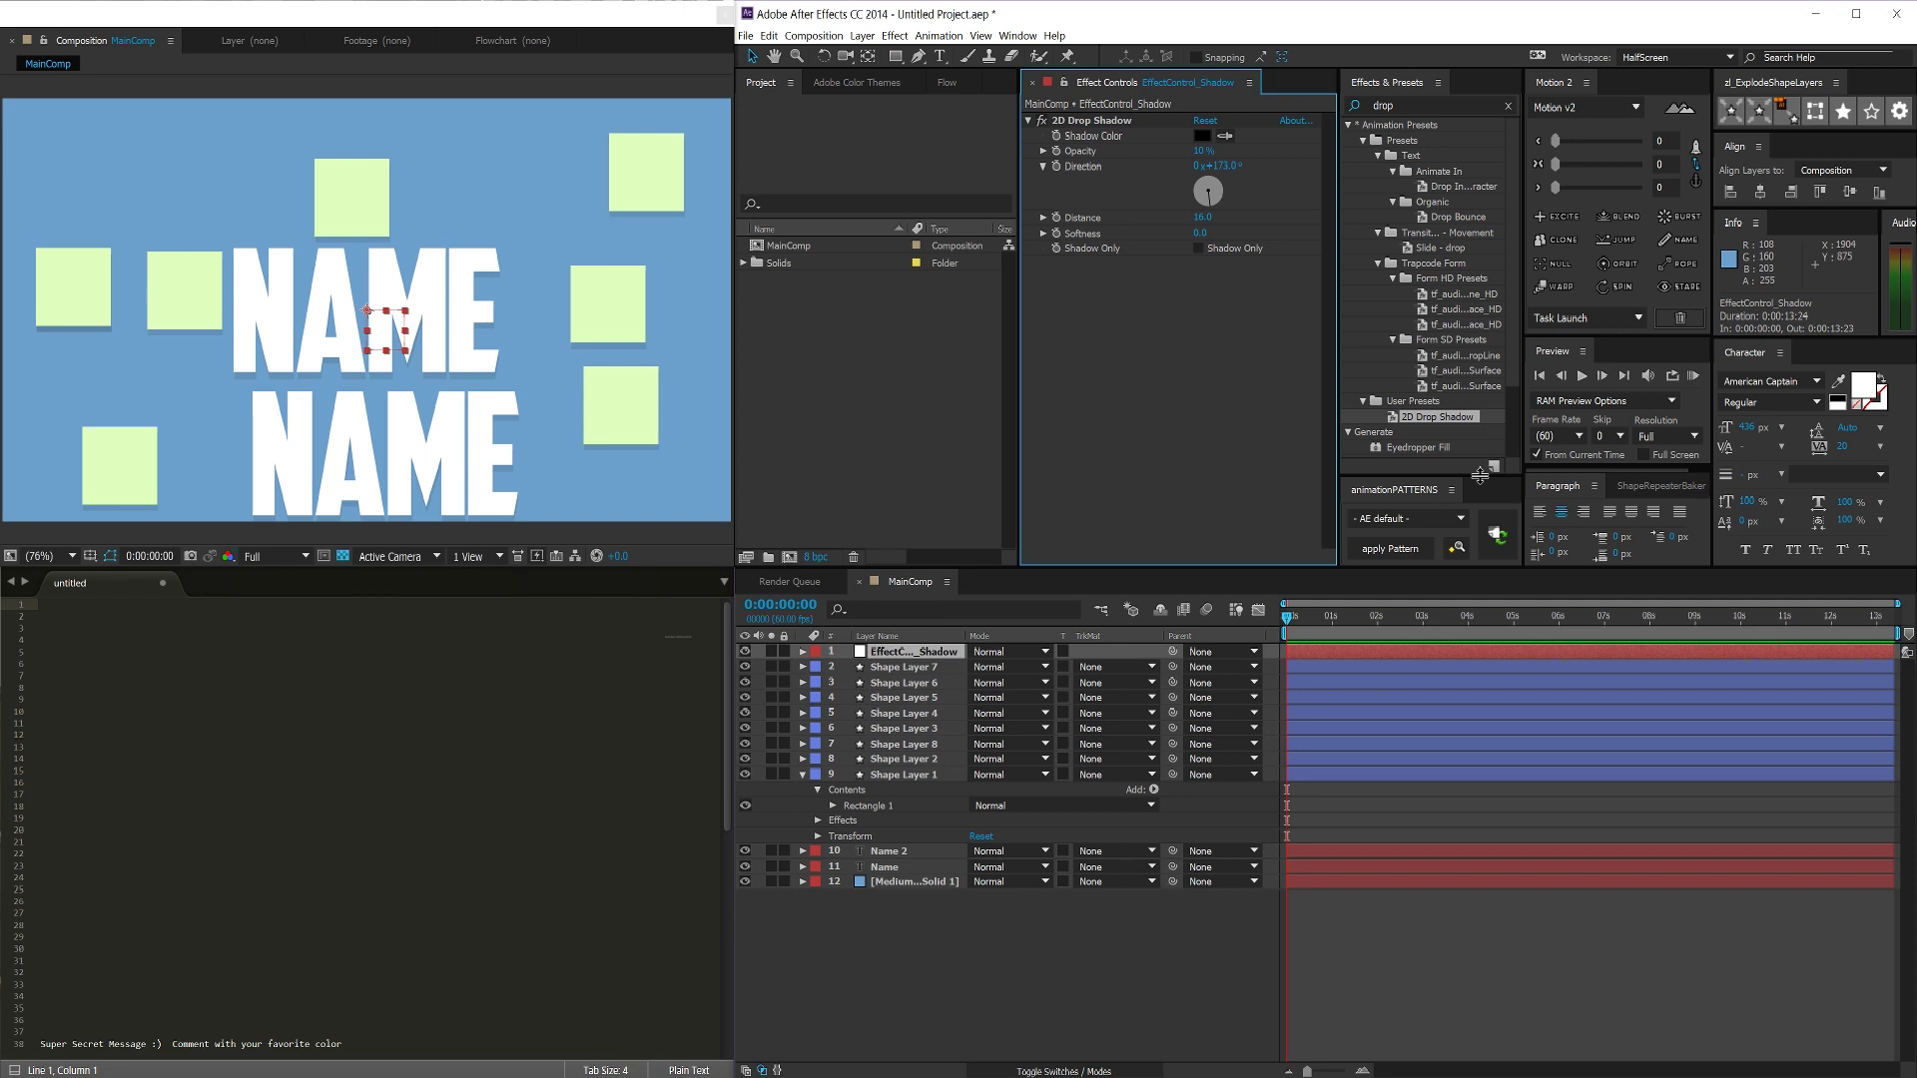
{"action": "left_click_drag", "start_coordinate": [984, 958], "coordinate": [859, 644]}
{"action": "left_click", "coordinate": [1001, 967]}
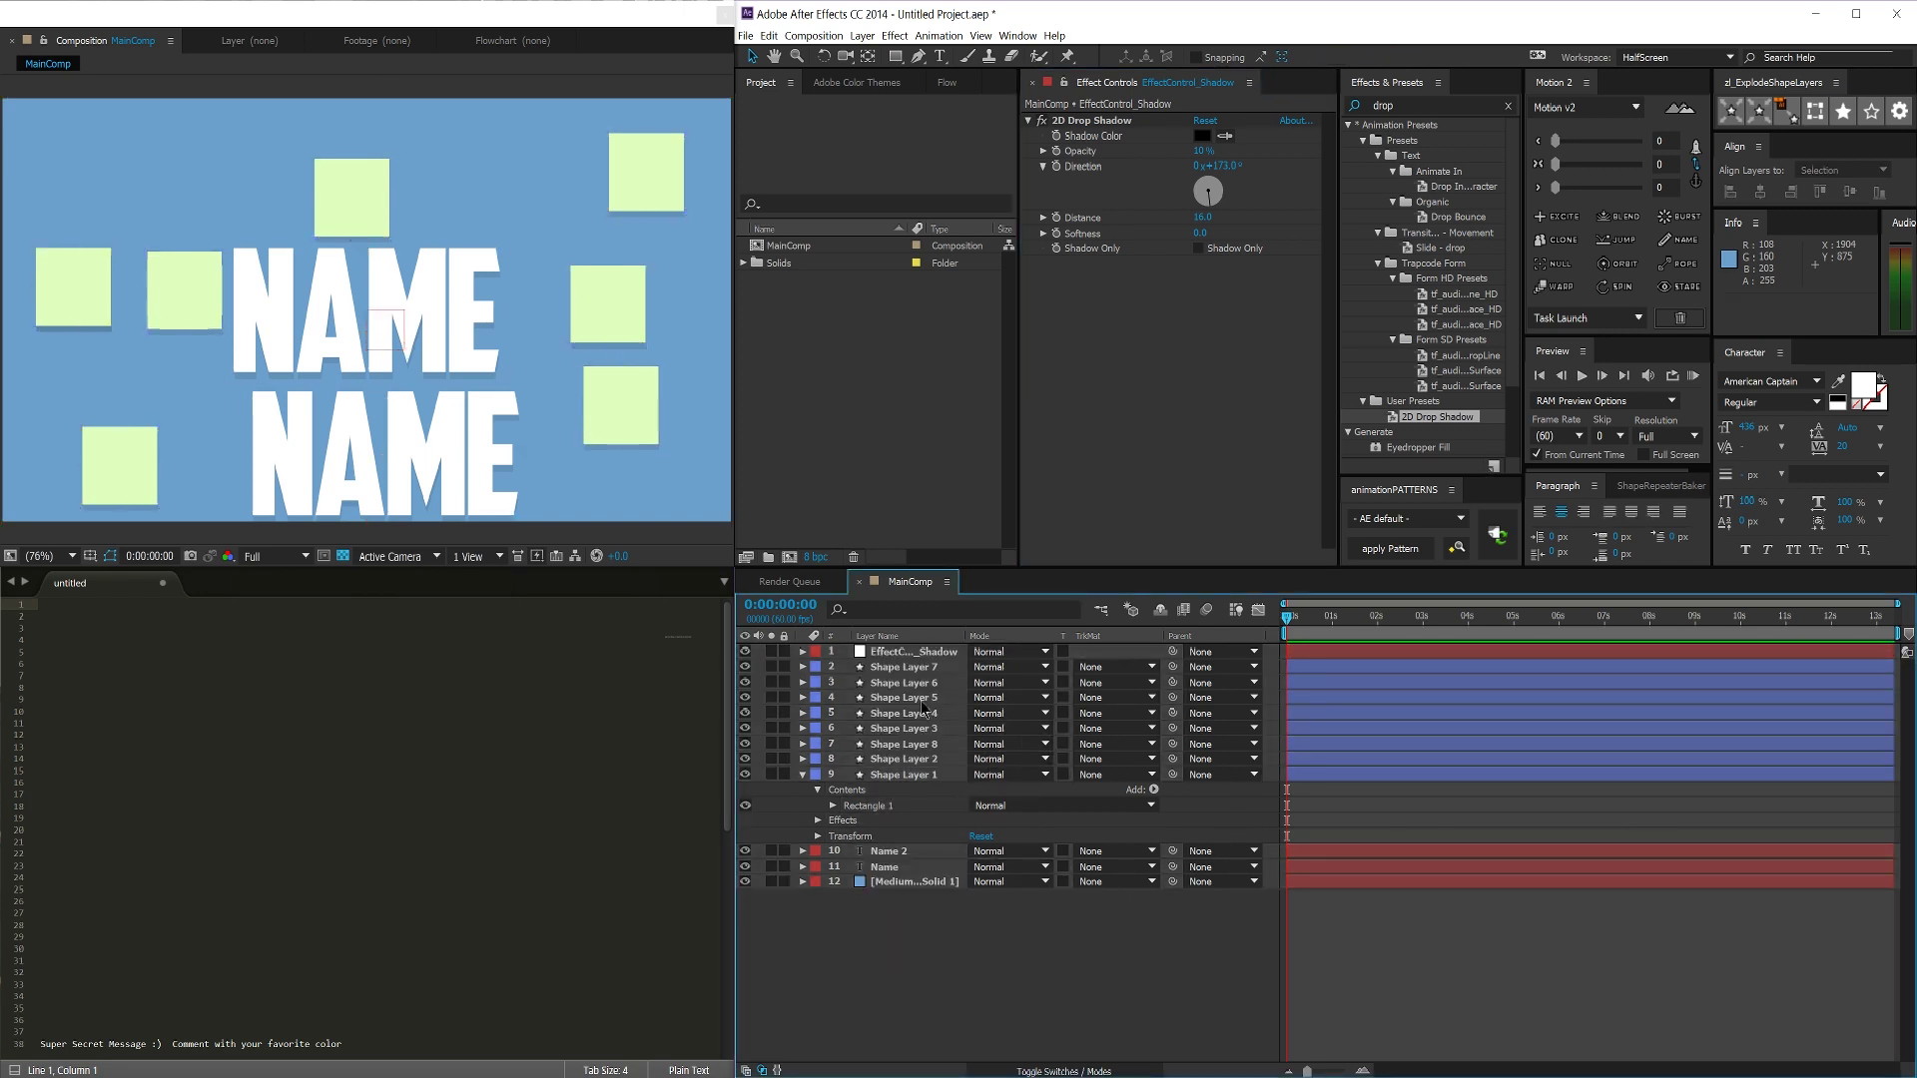
{"action": "left_click", "coordinate": [911, 654]}
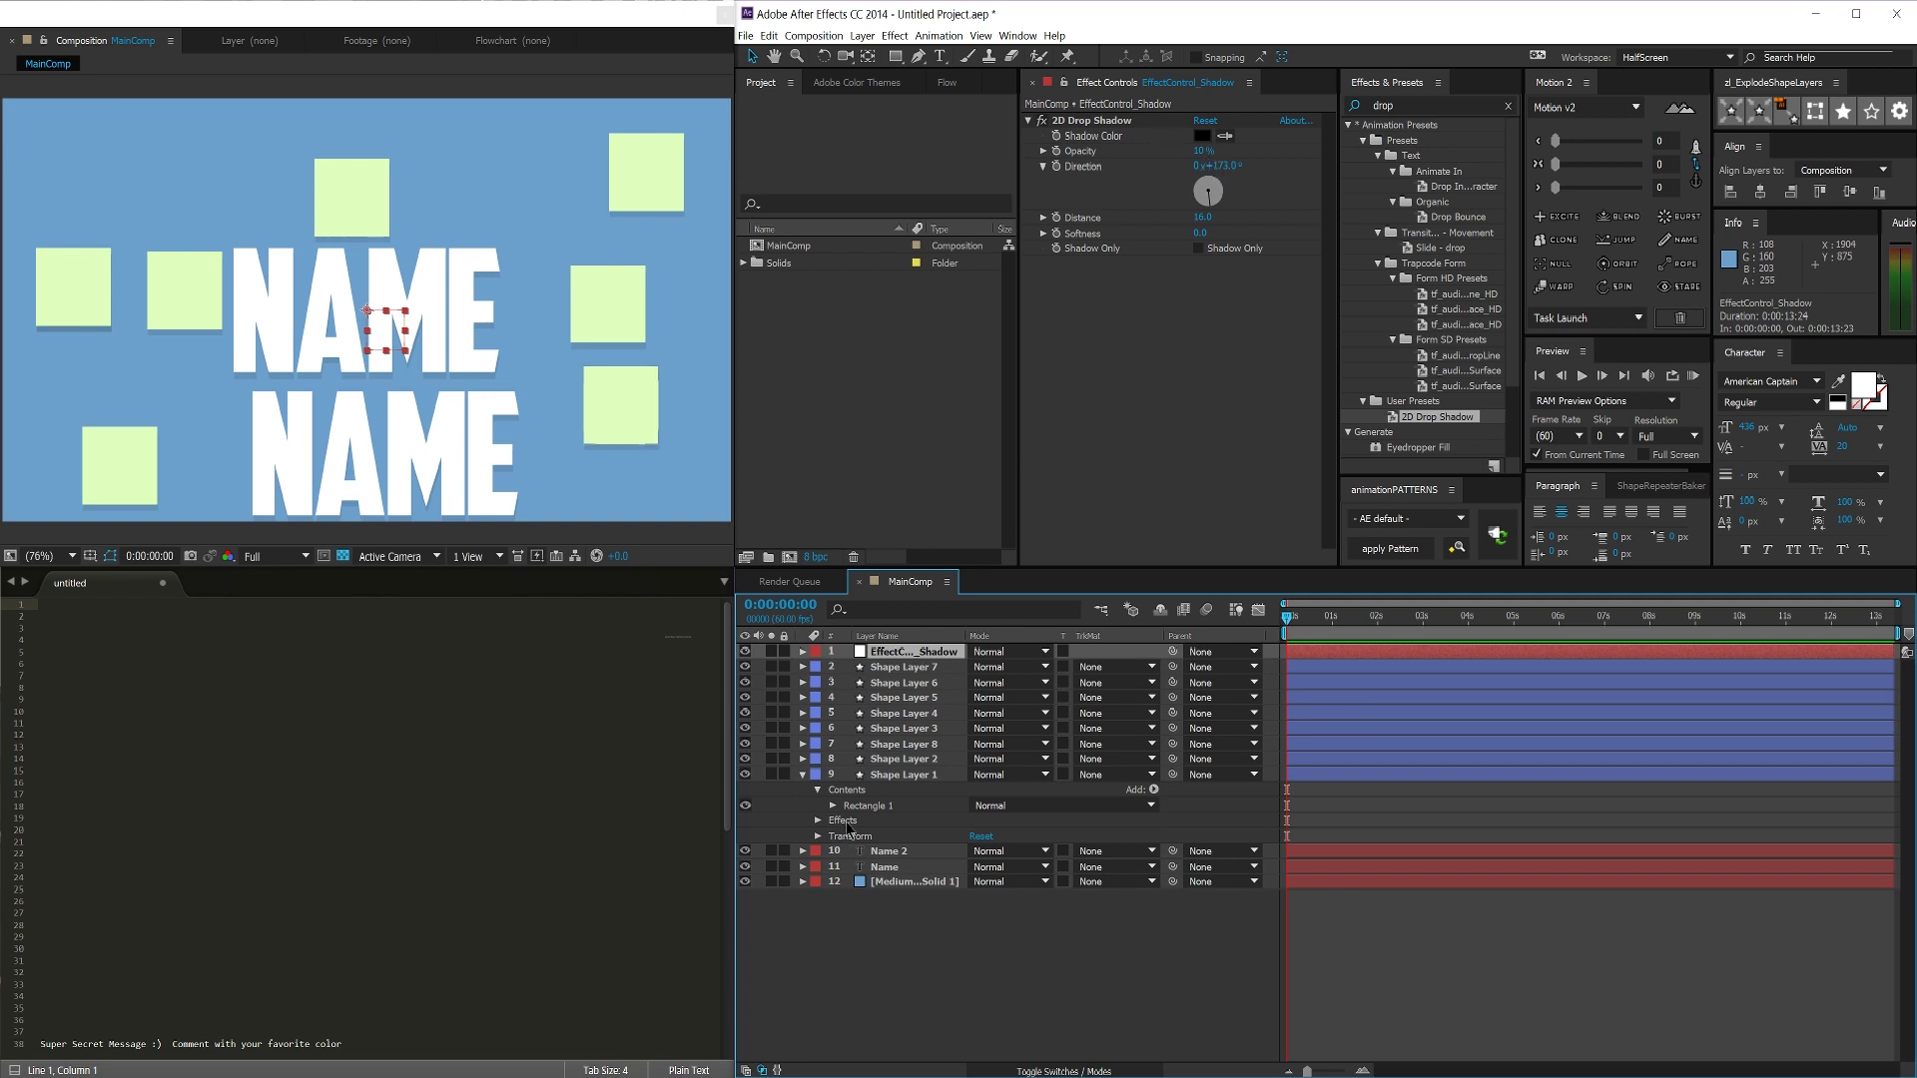
{"action": "left_click", "coordinate": [1160, 961]}
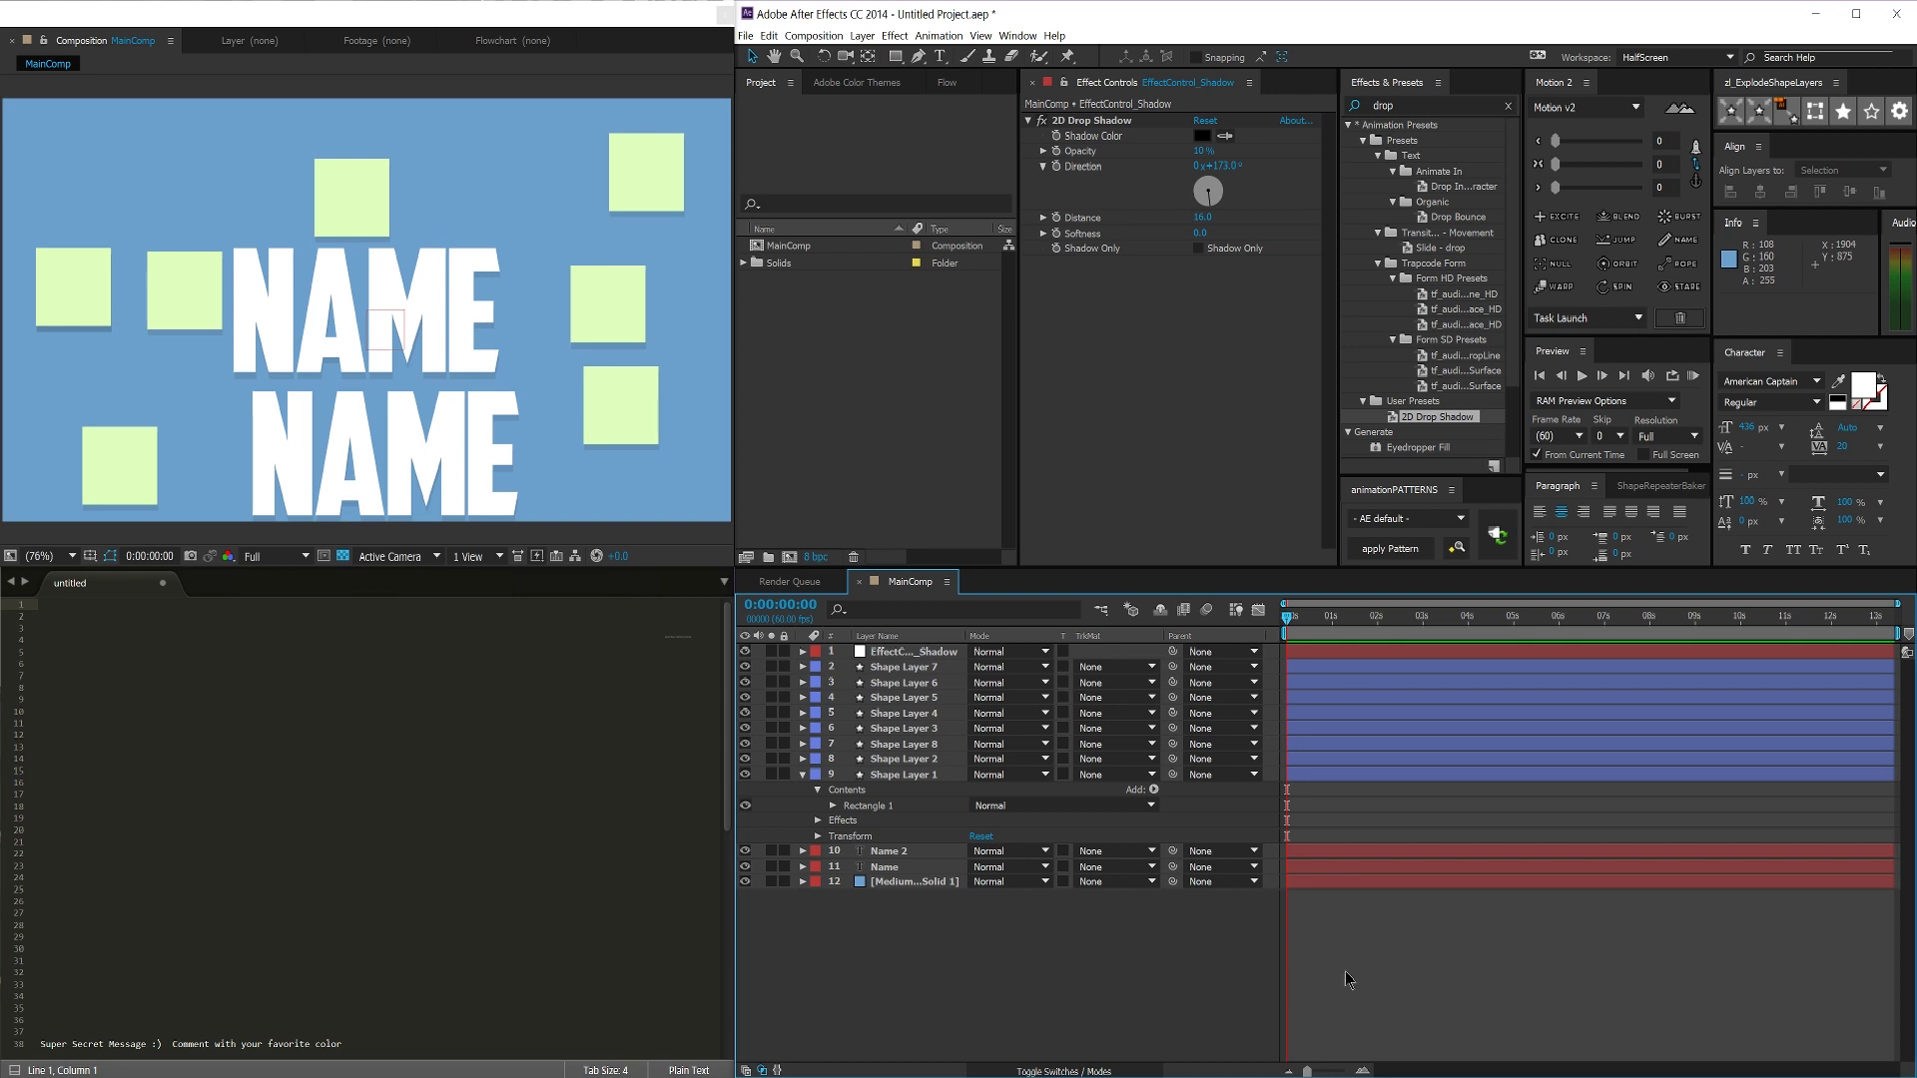